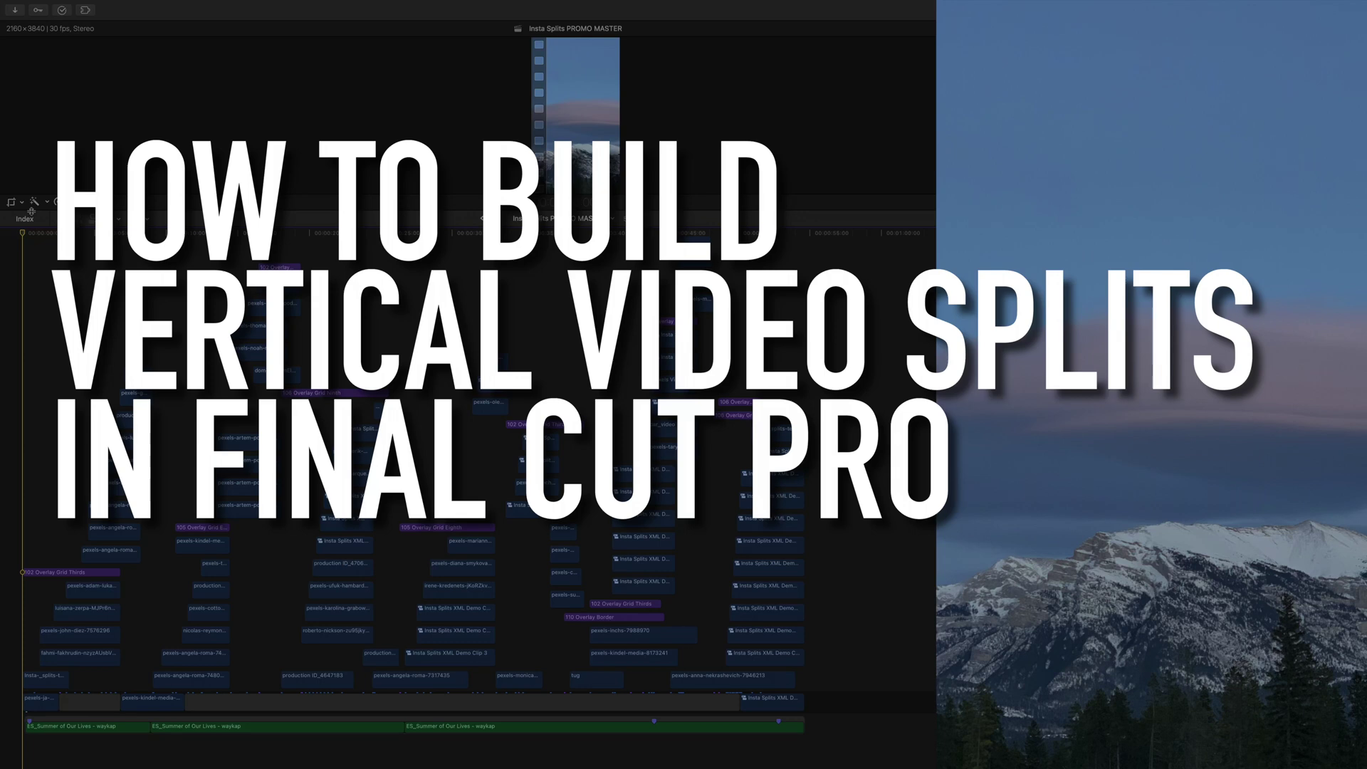
- Play the finished promo to preview the completed splits
key("space")
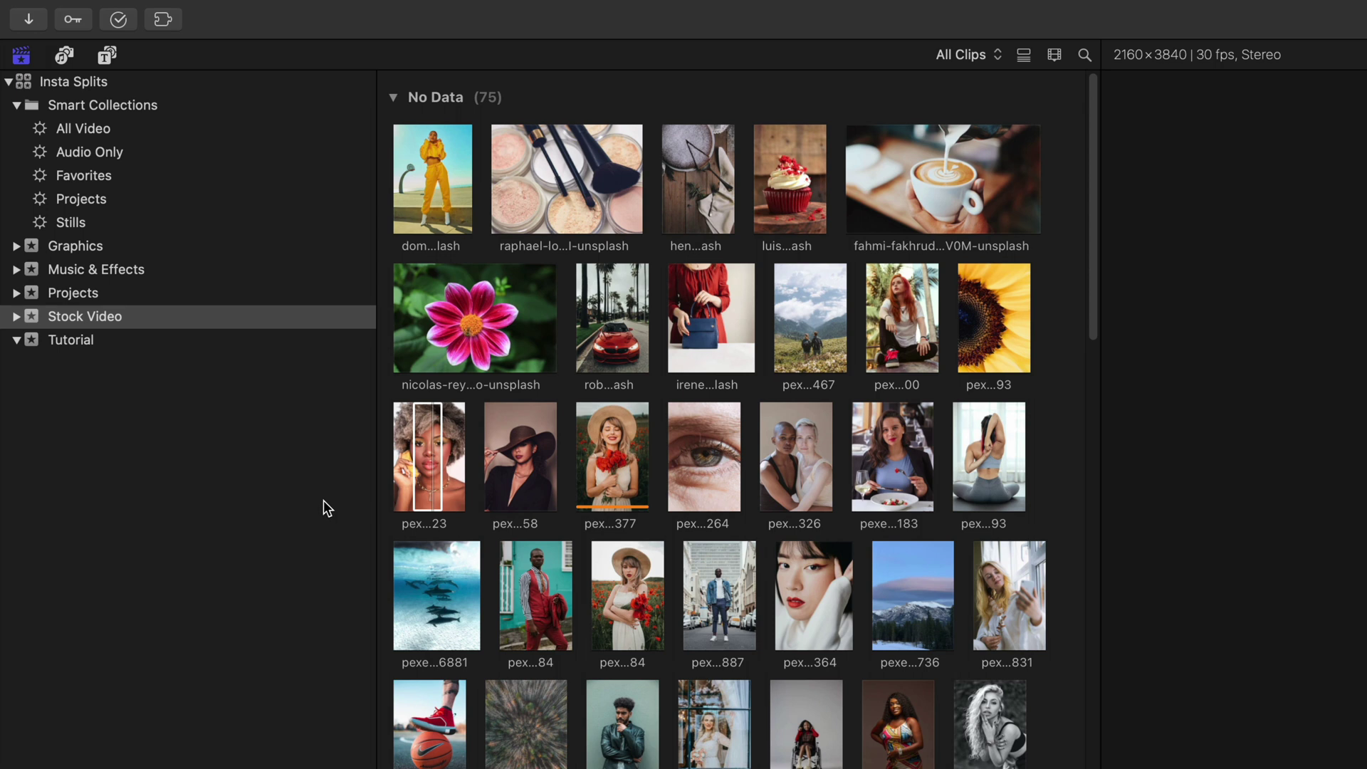
- Add the banana-phone portrait clip to Tutorial Build and set its Spatial Conform Type to Fill
left_click(428, 479)
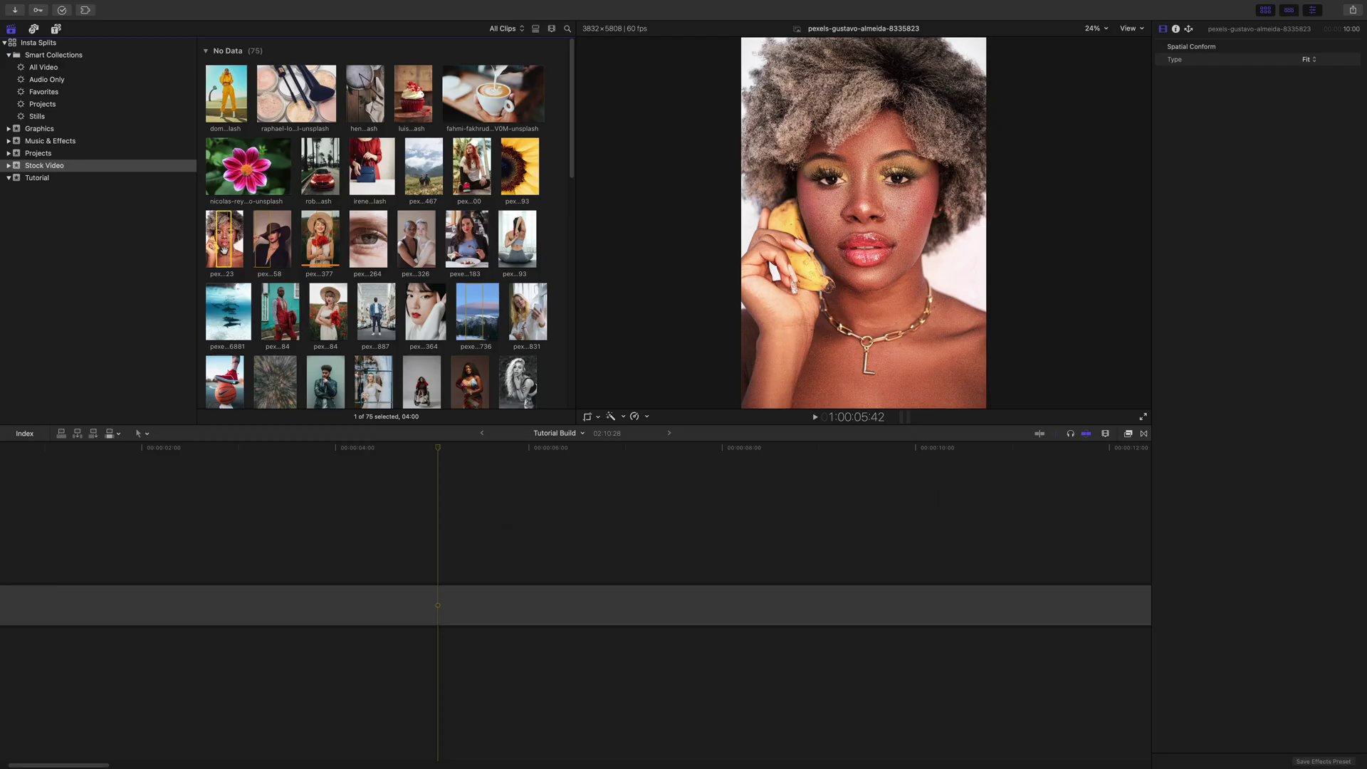
key("w")
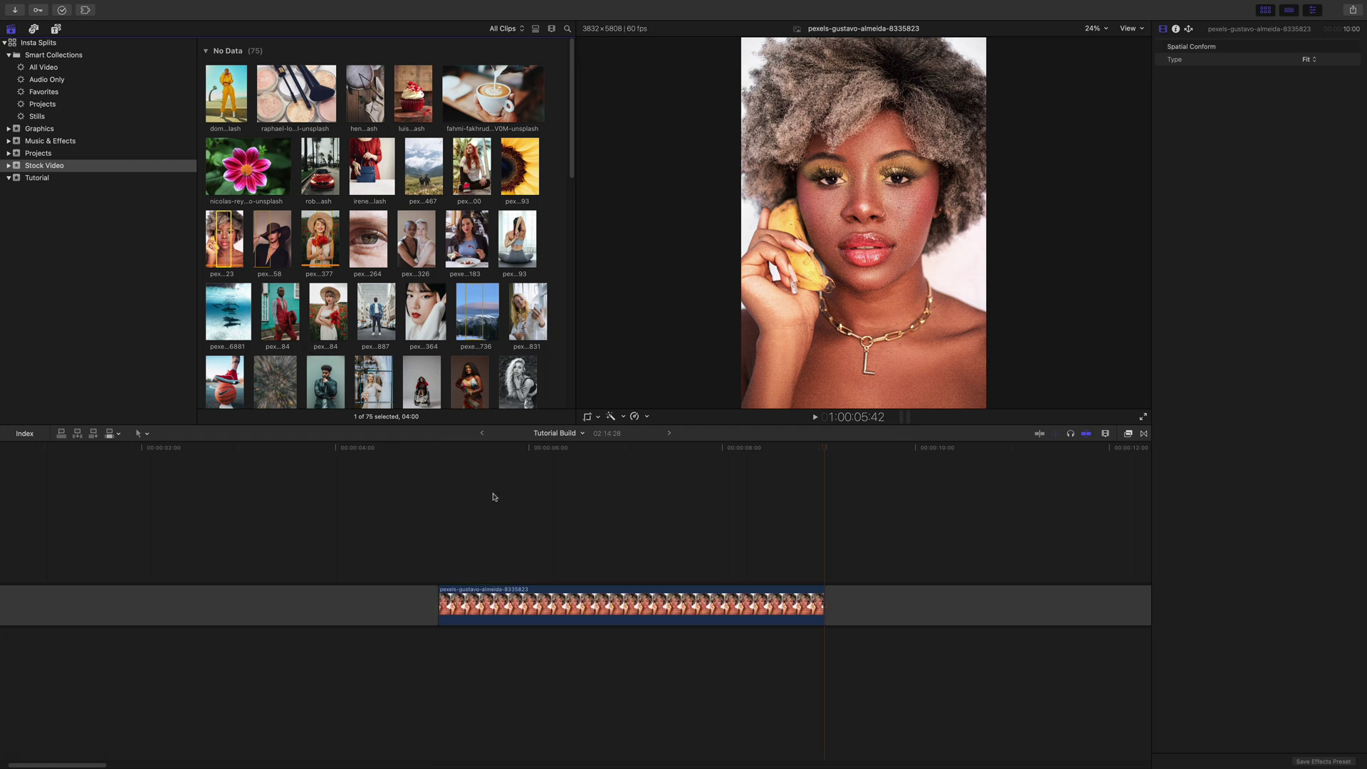
left_click(485, 450)
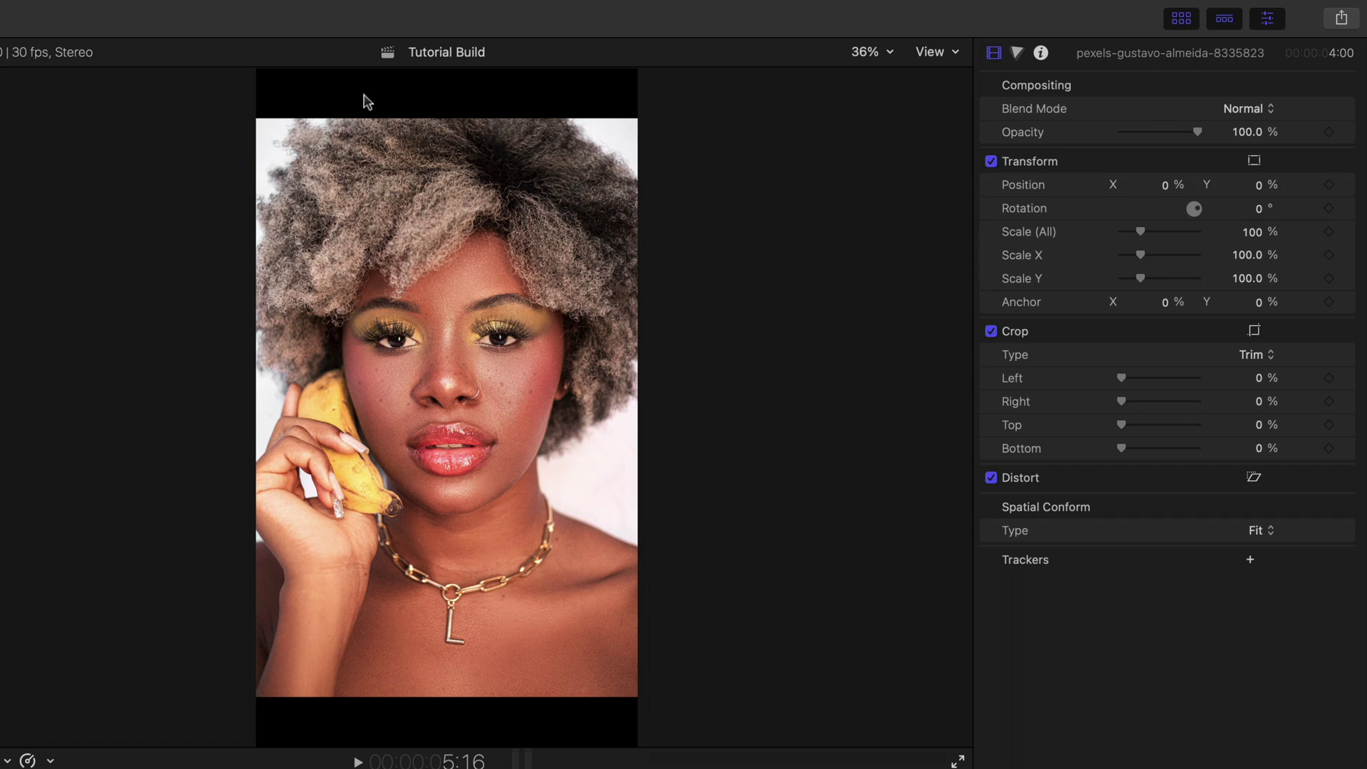
left_click(1259, 533)
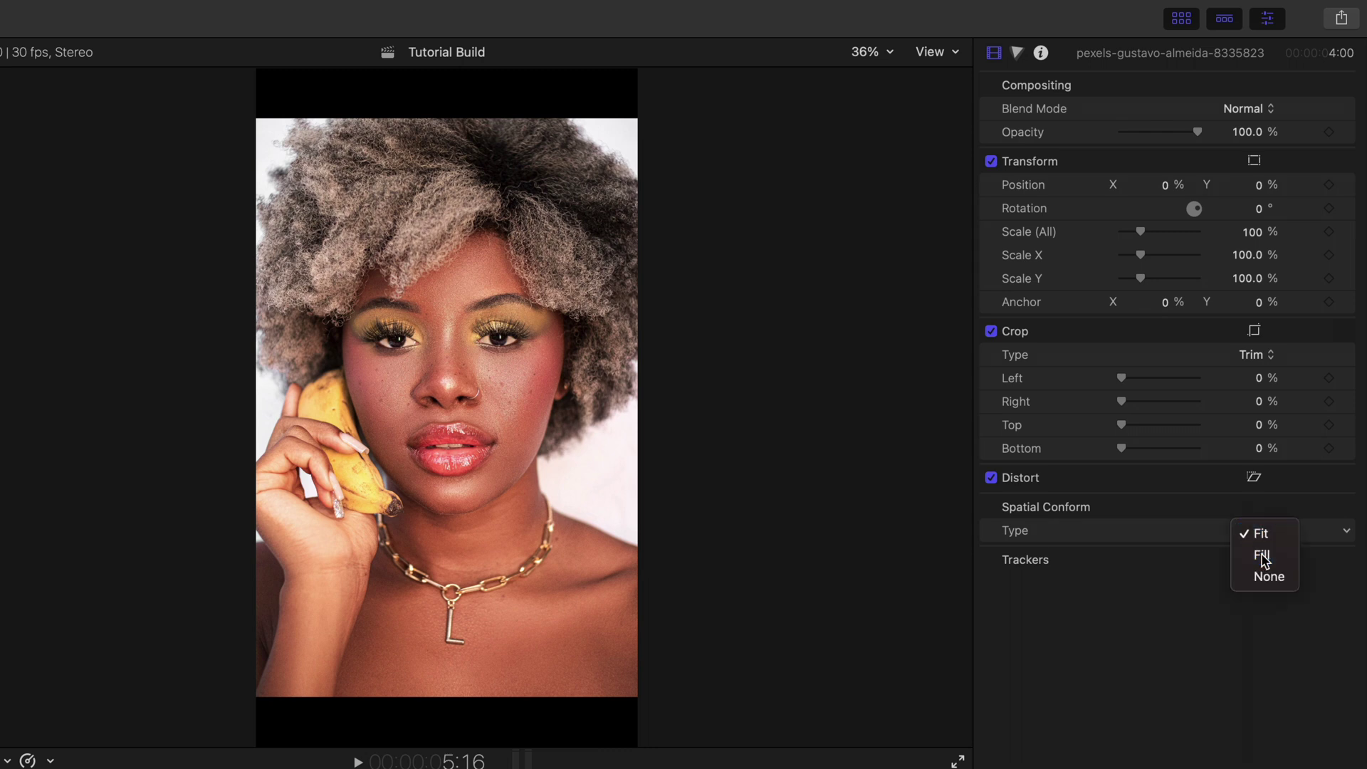
left_click(1262, 556)
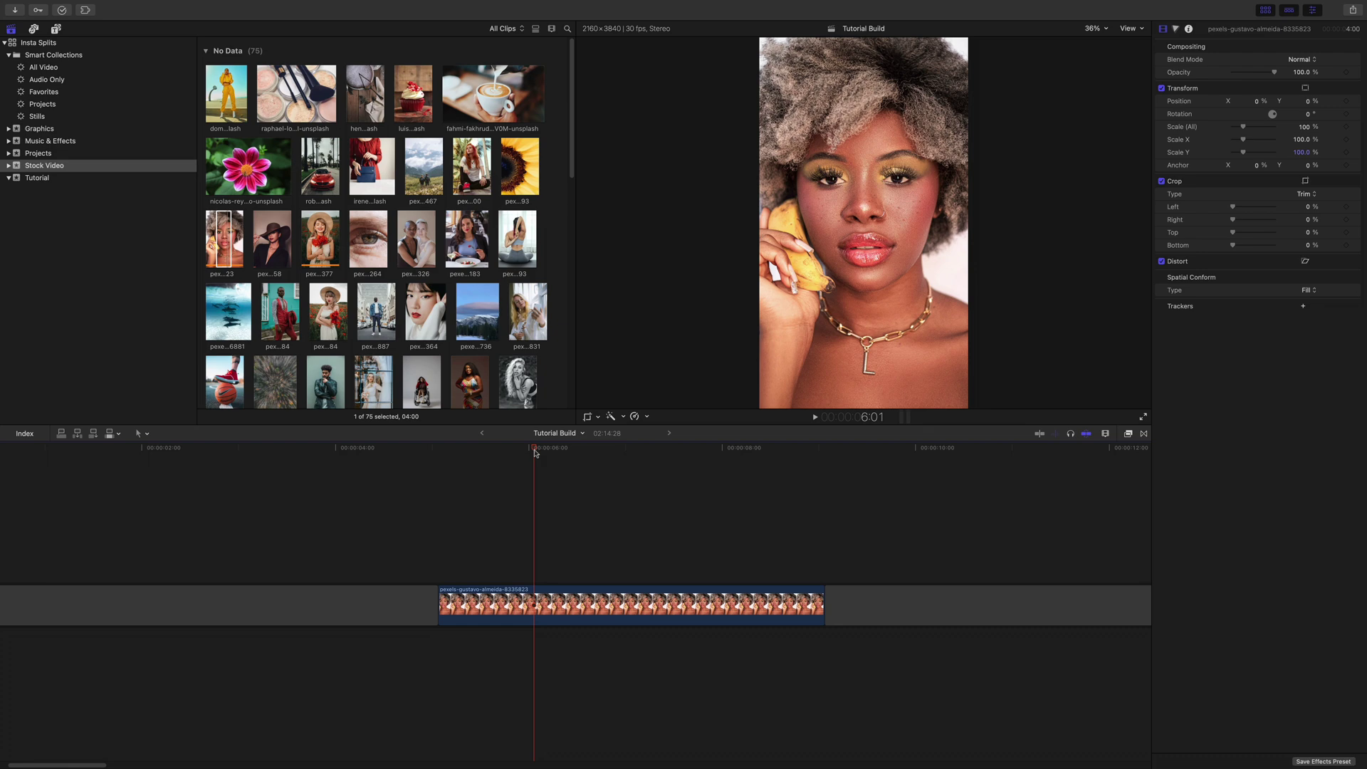
- Browse the XEffects Insta Splits presets in the Effects browser, from half to ninth splits
key("super+5")
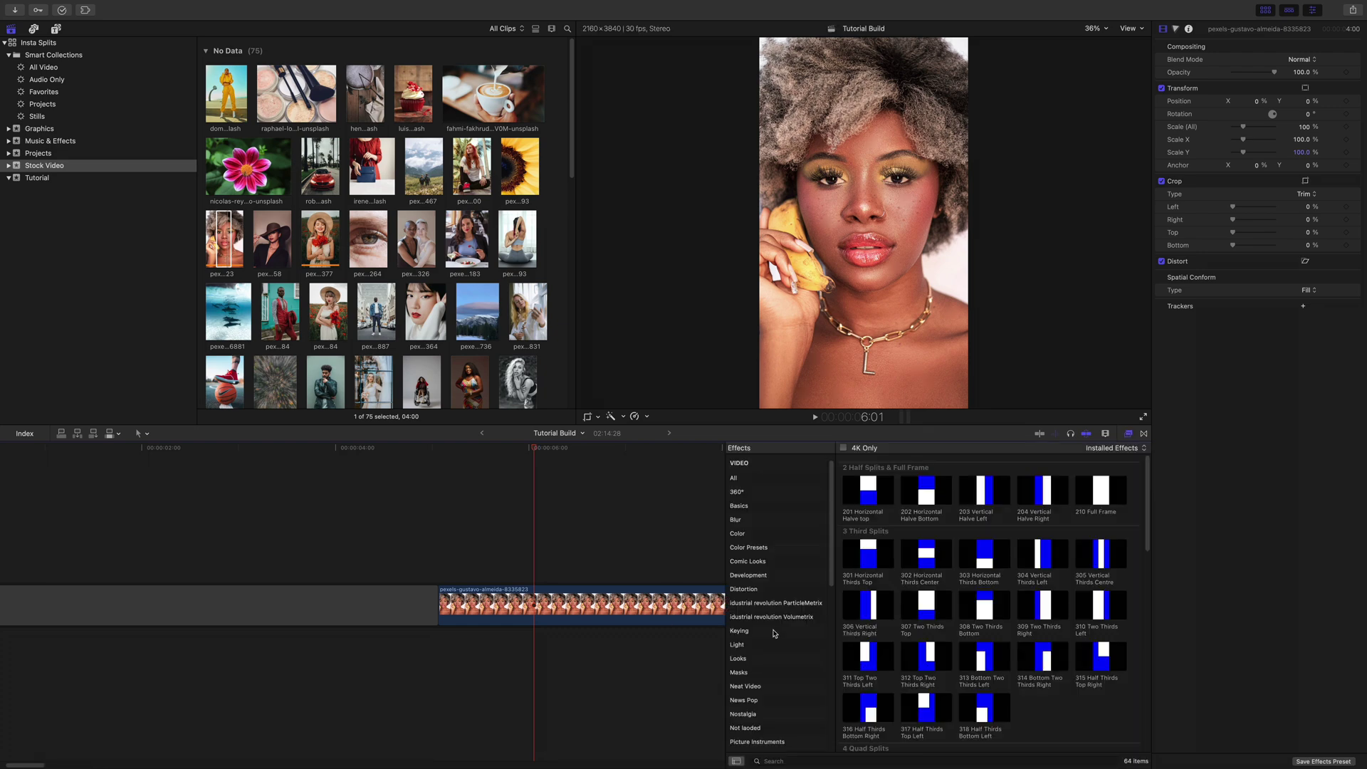
scroll(780, 584, "down", 15)
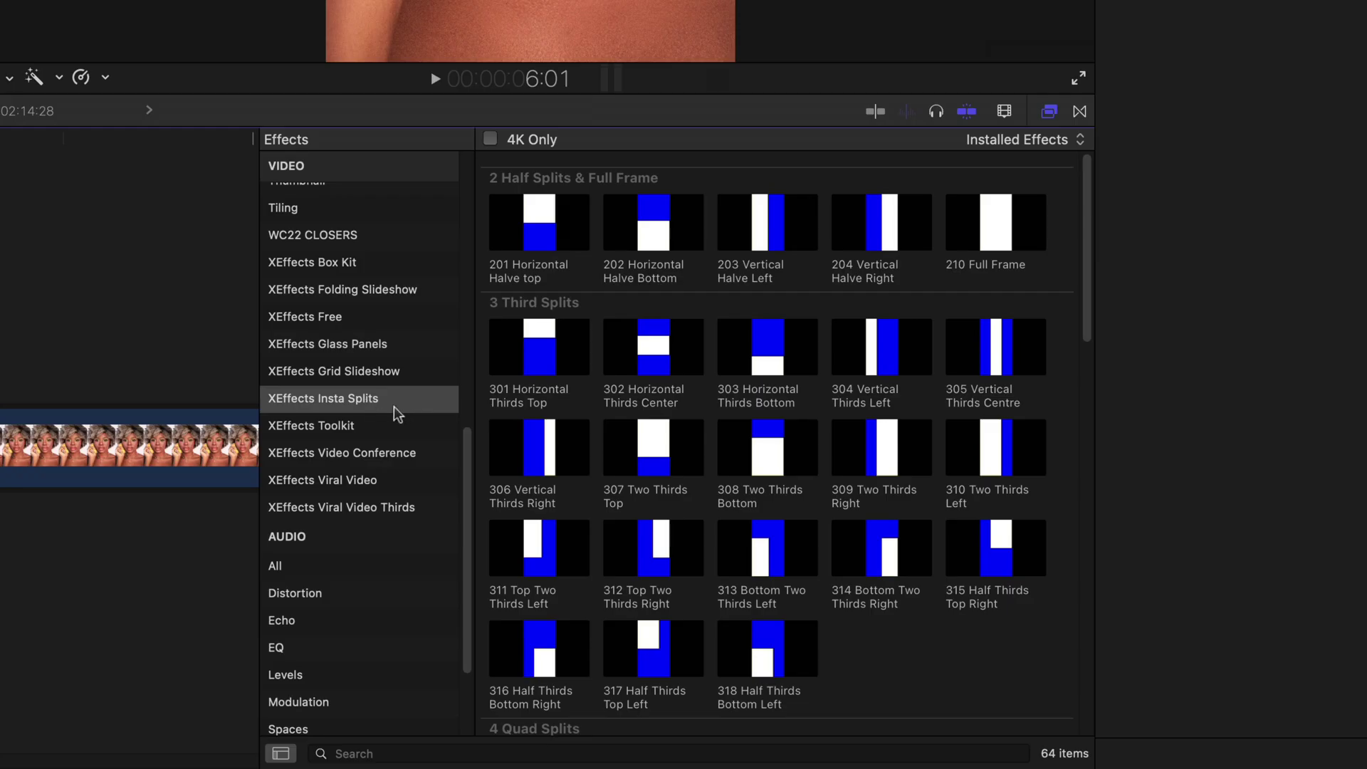
scroll(616, 425, "down", 3)
scroll(617, 426, "down", 7)
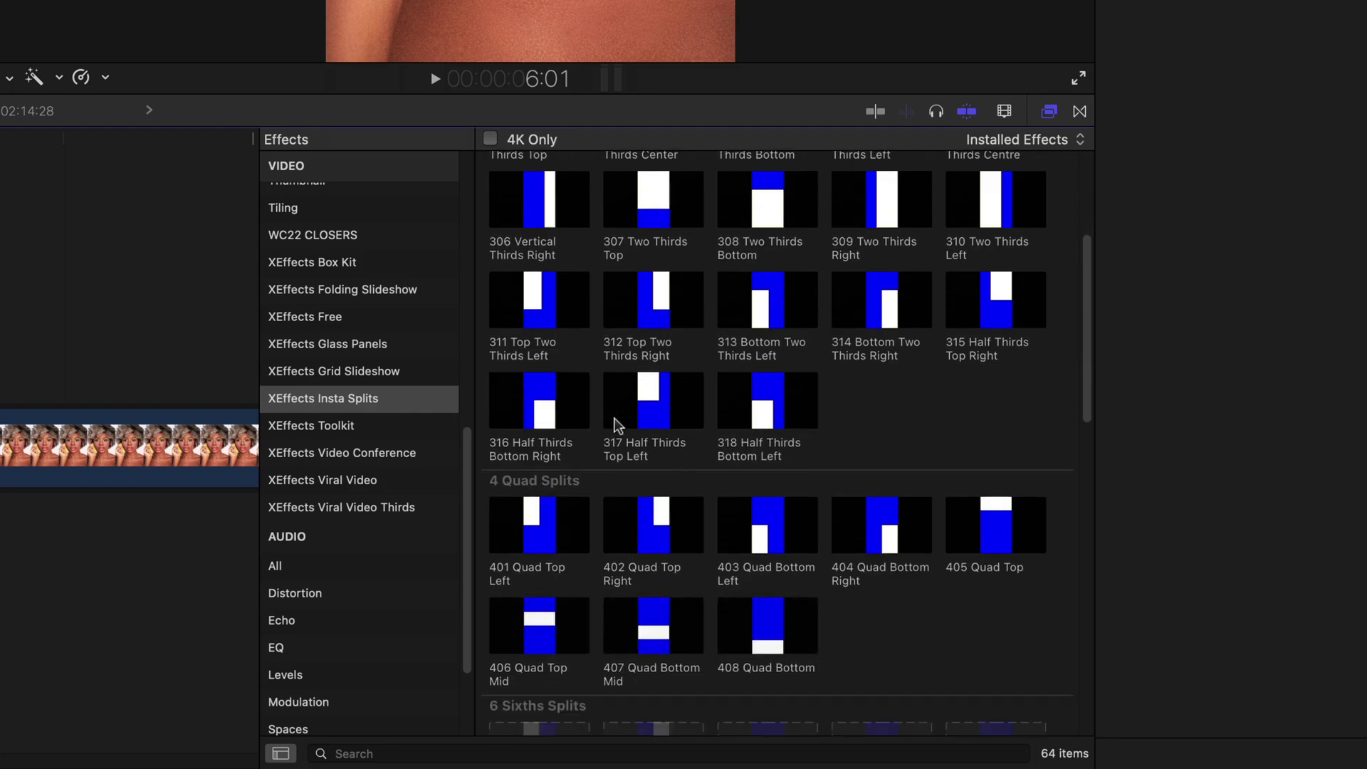
scroll(617, 425, "up", 10)
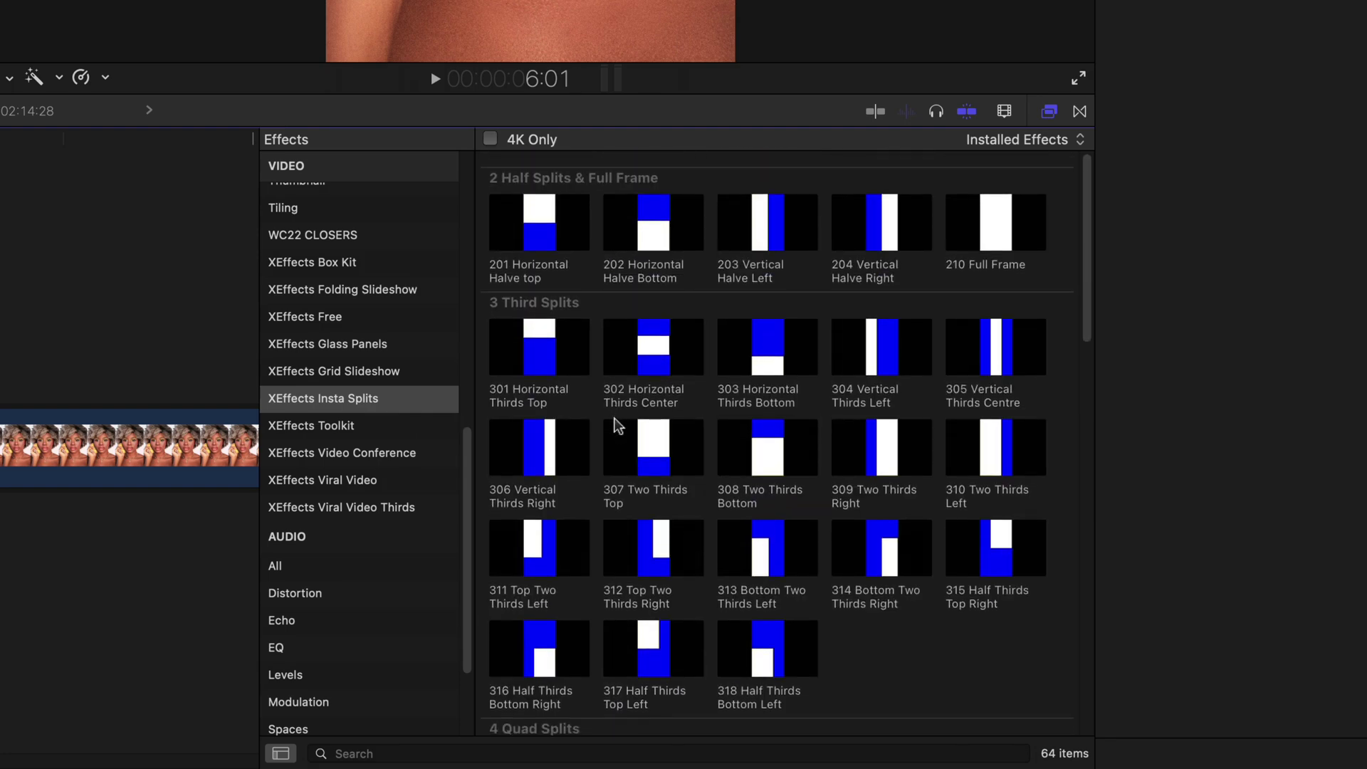
scroll(590, 394, "down", 15)
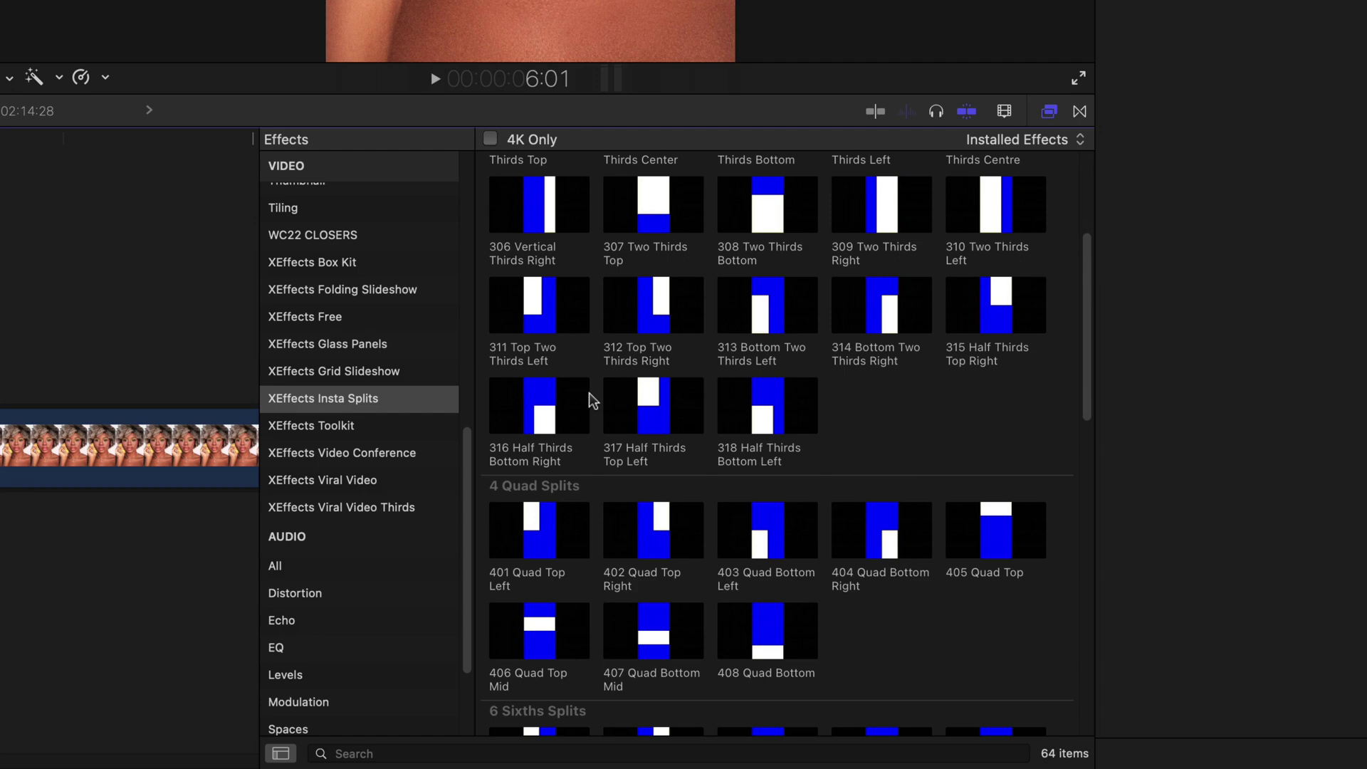
scroll(588, 392, "up", 10)
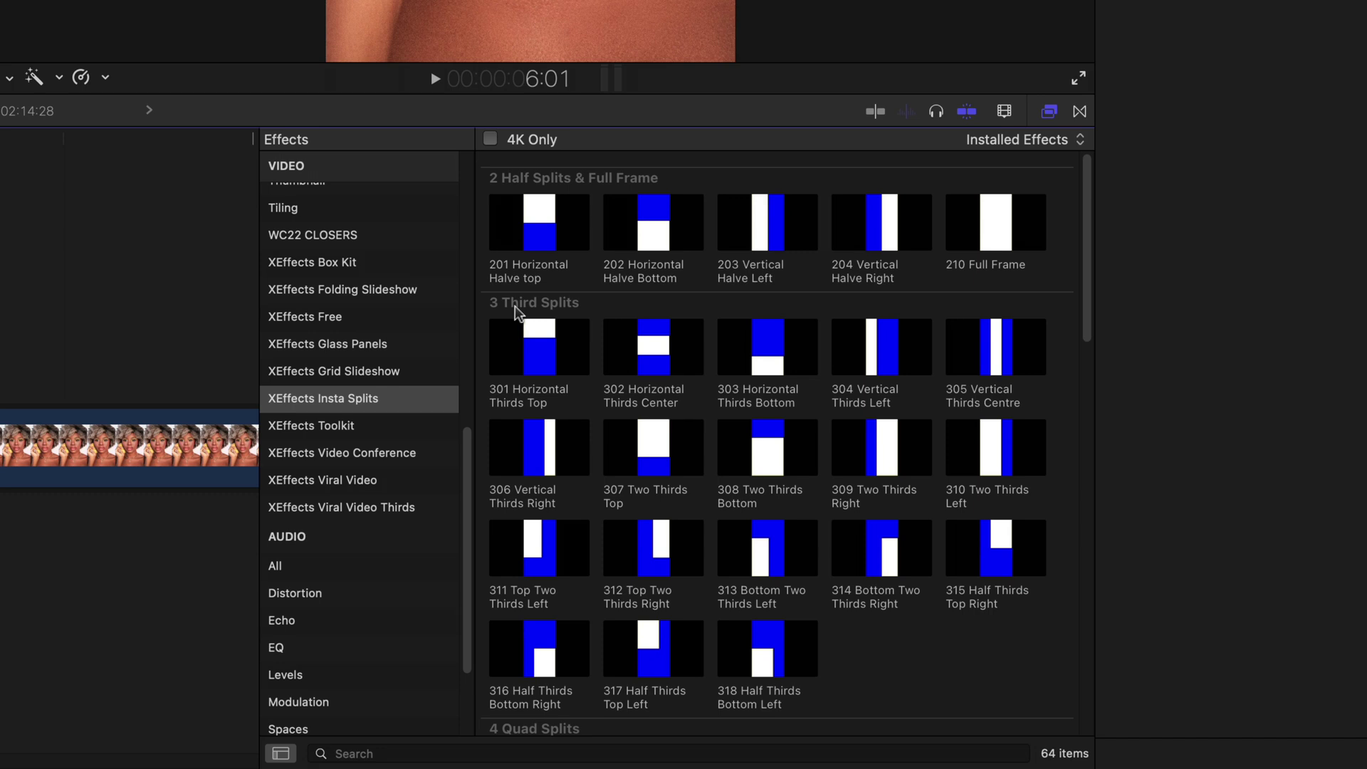
scroll(515, 306, "down", 10)
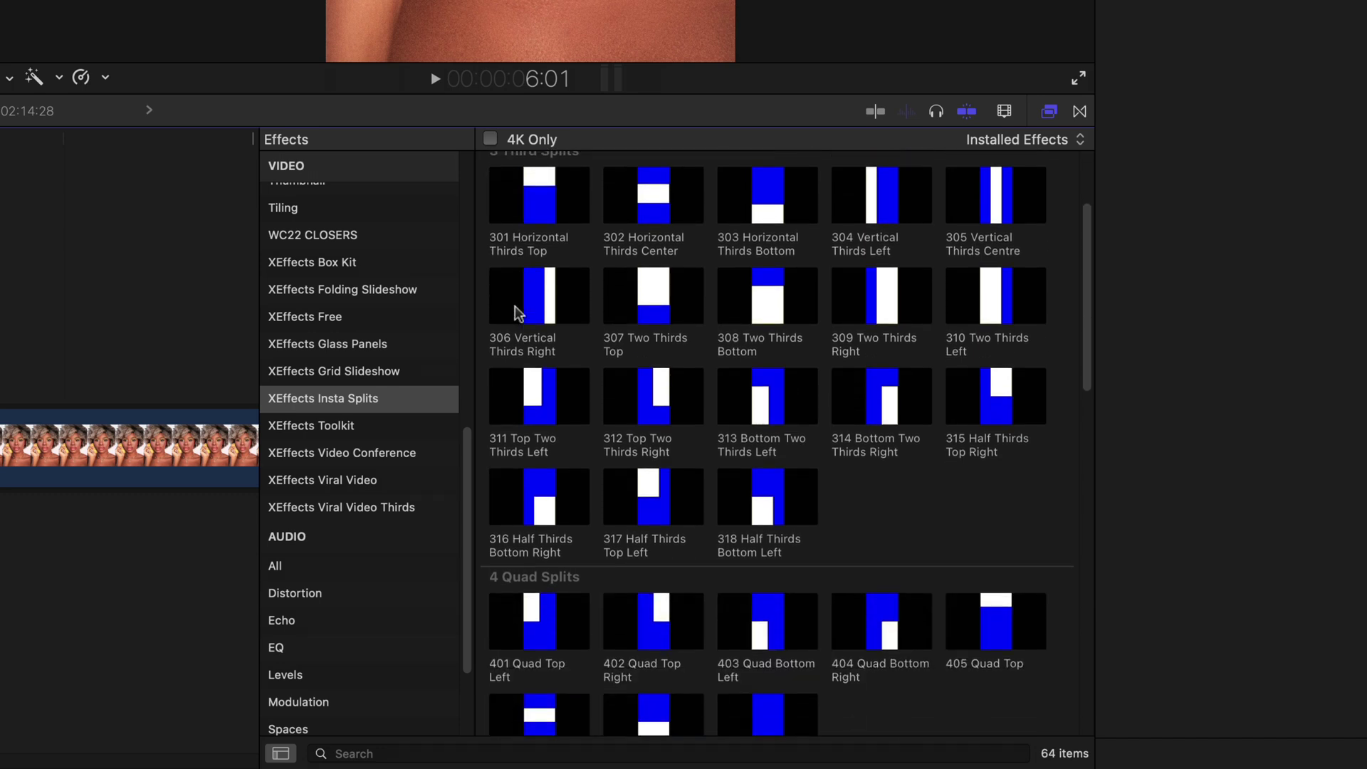
scroll(515, 311, "up", 4)
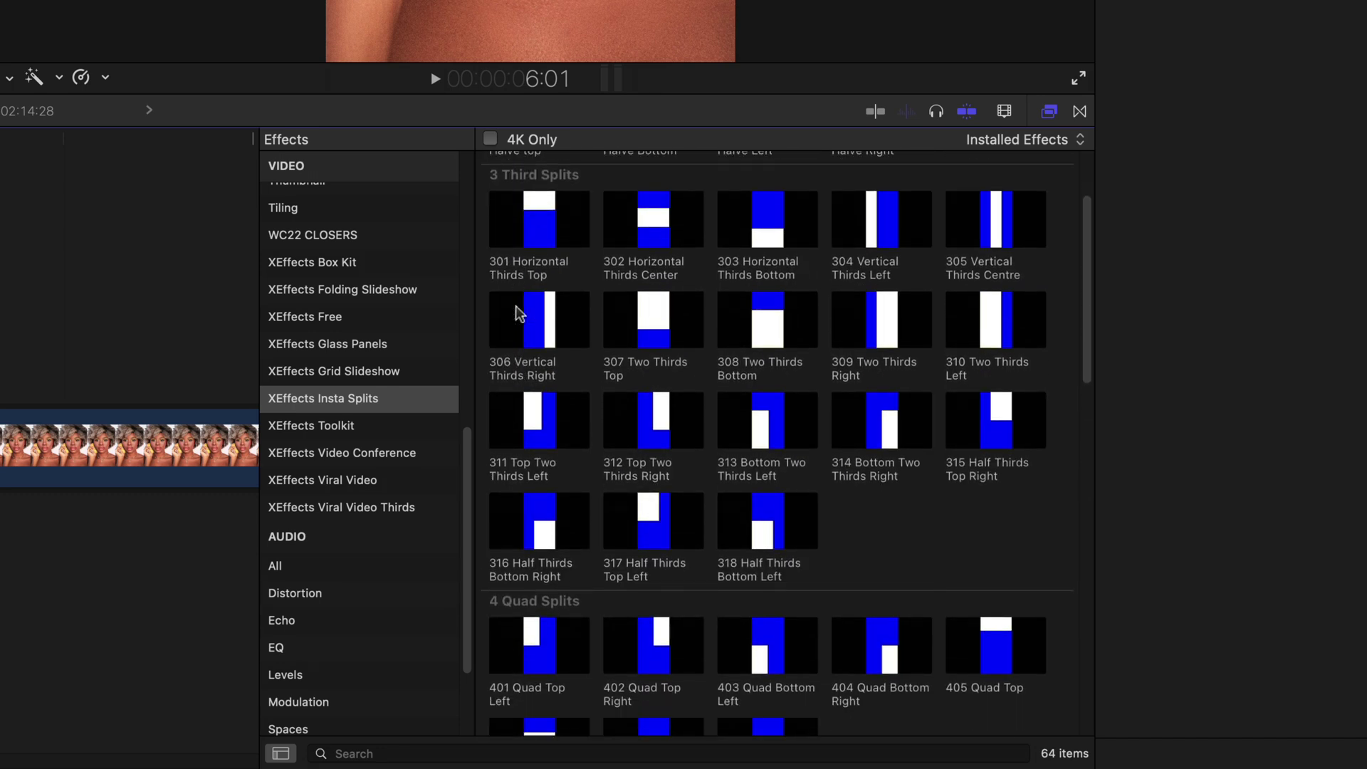
scroll(515, 311, "down", 10)
scroll(516, 313, "up", 10)
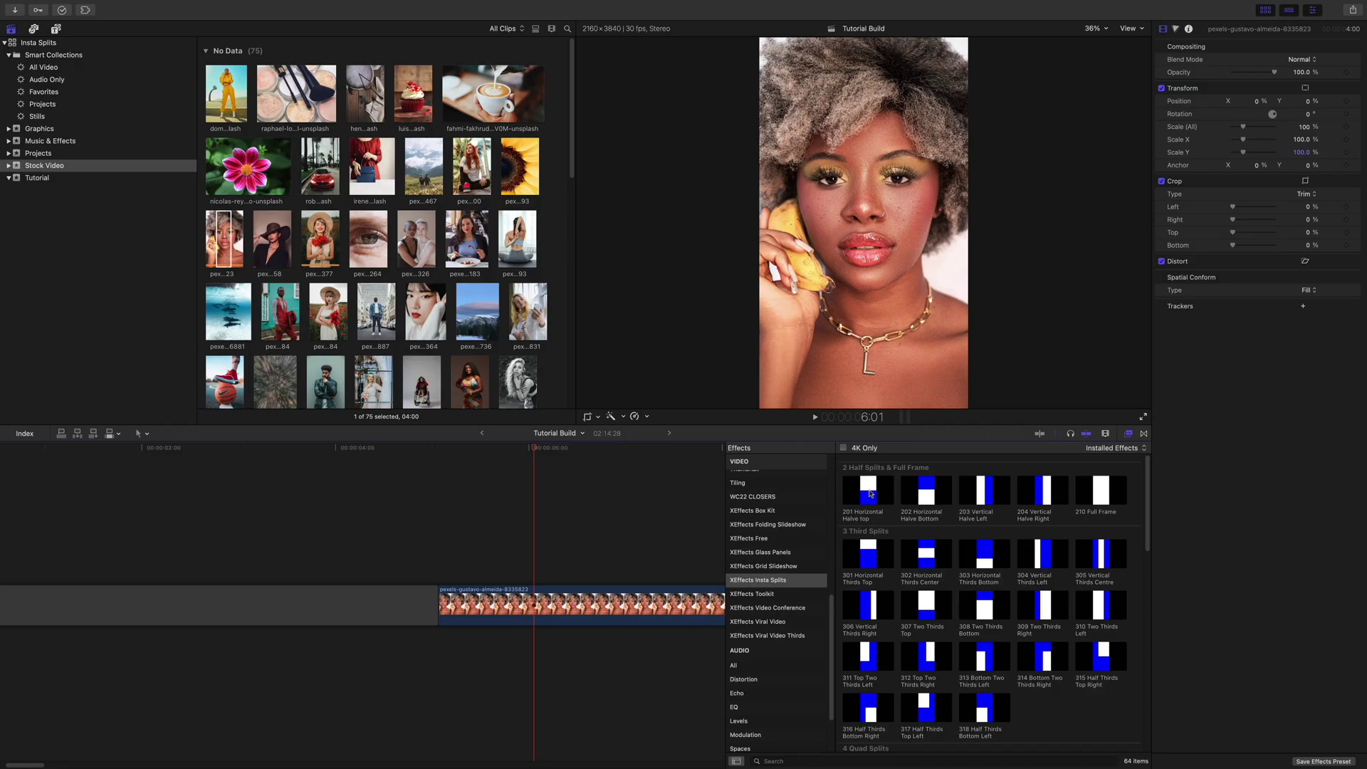
- Apply 201 Horizontal Halve top to the portrait clip, preview it, and inspect its Split Source
left_click_drag(539, 348, 594, 594)
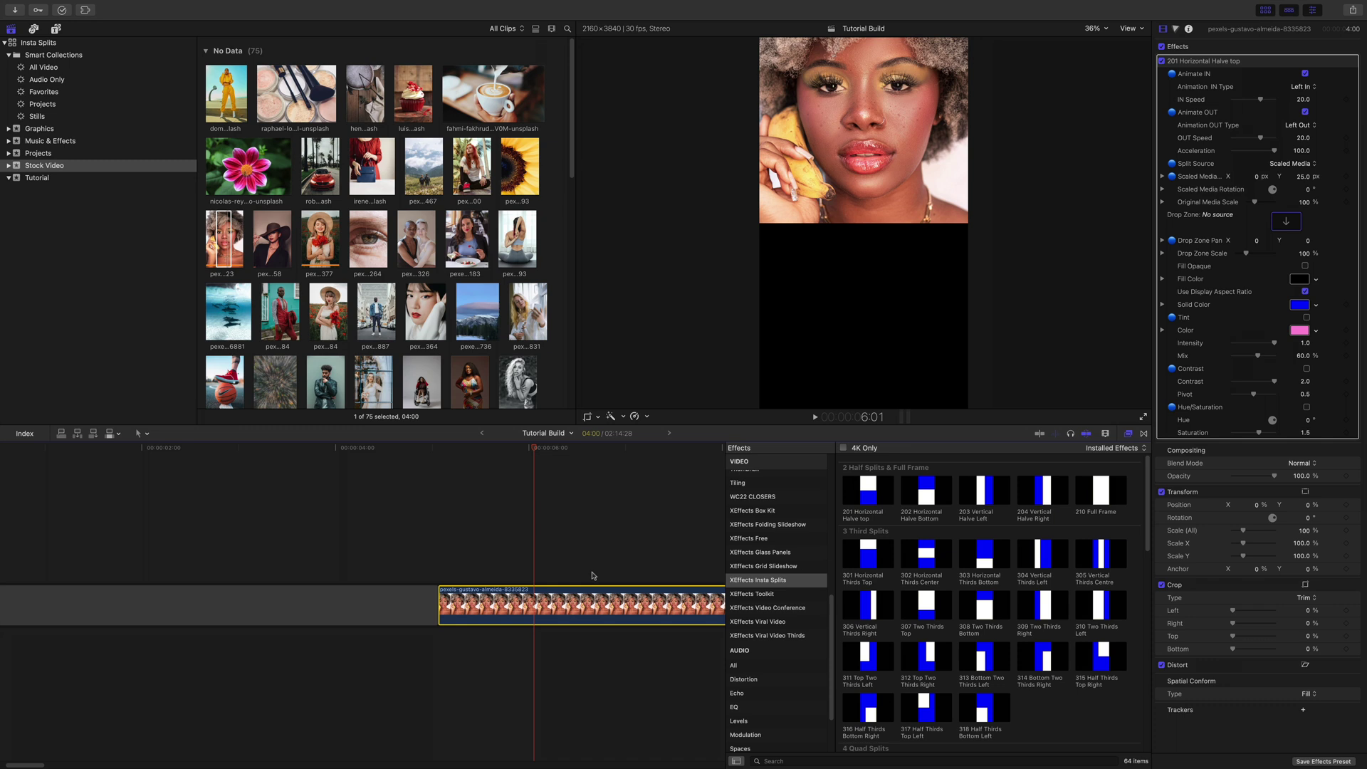
key("super+5")
left_click(436, 542)
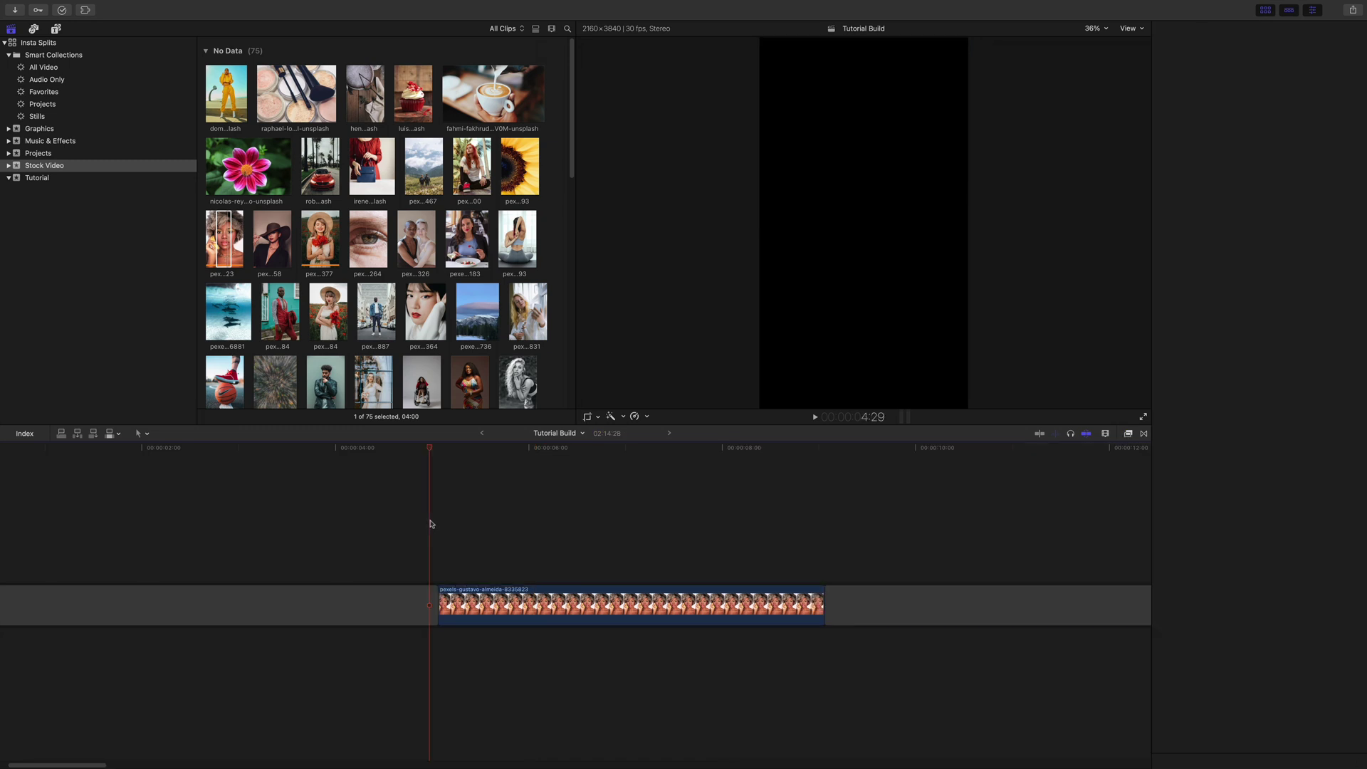
key("space")
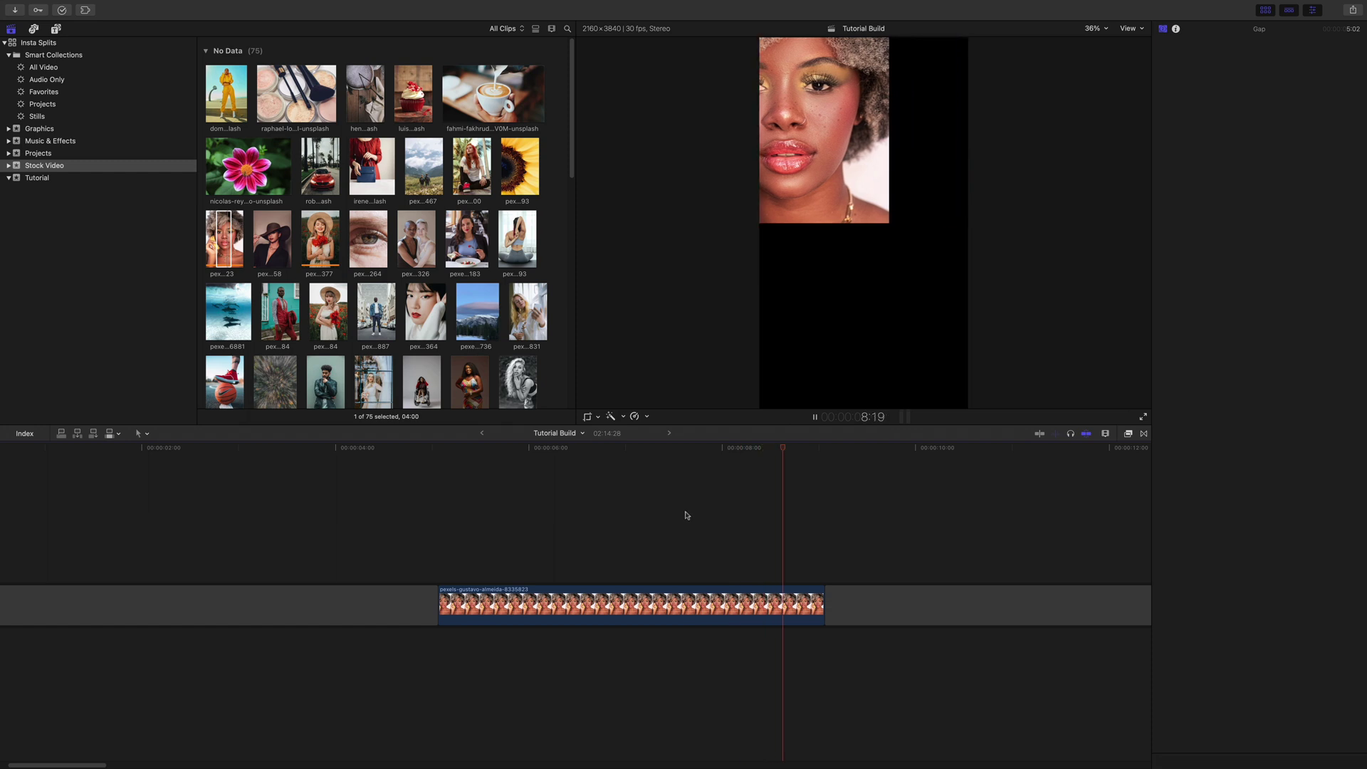
left_click_drag(646, 450, 602, 453)
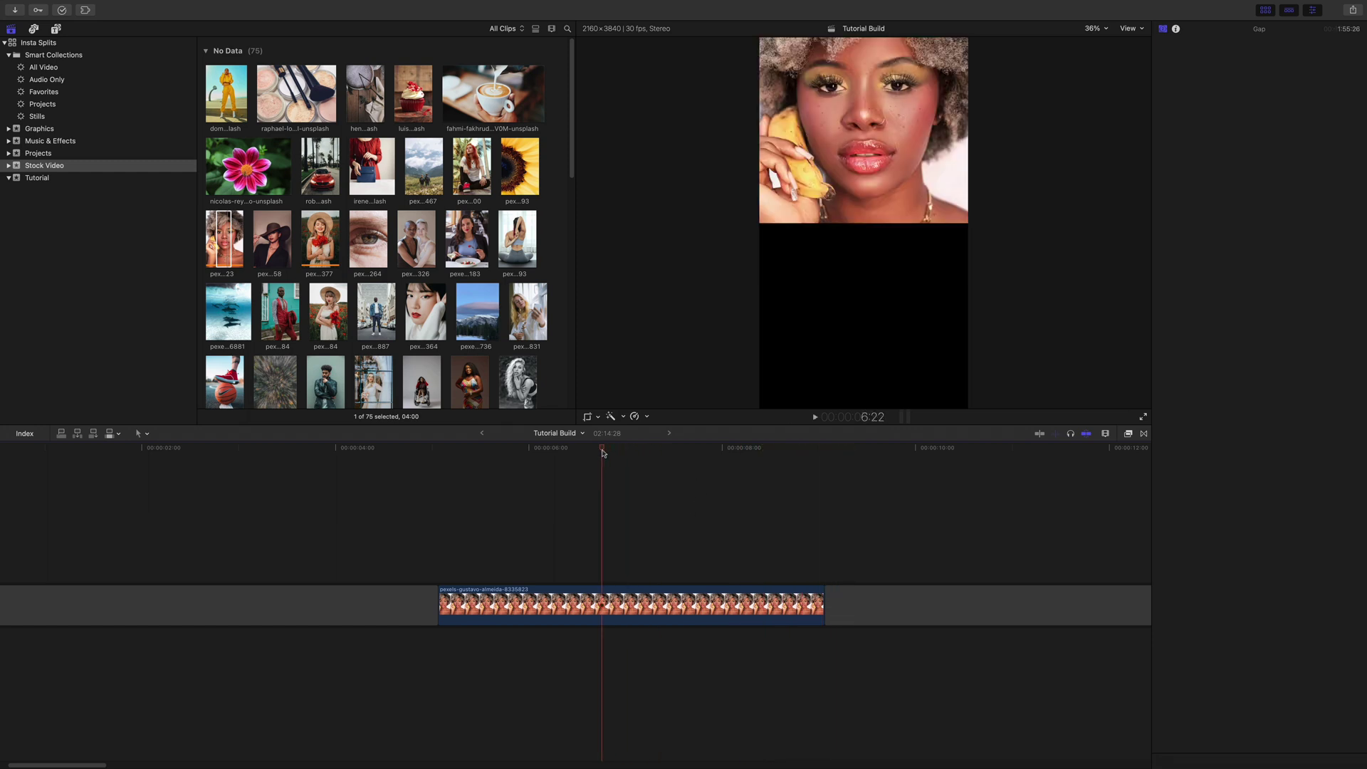
left_click(598, 612)
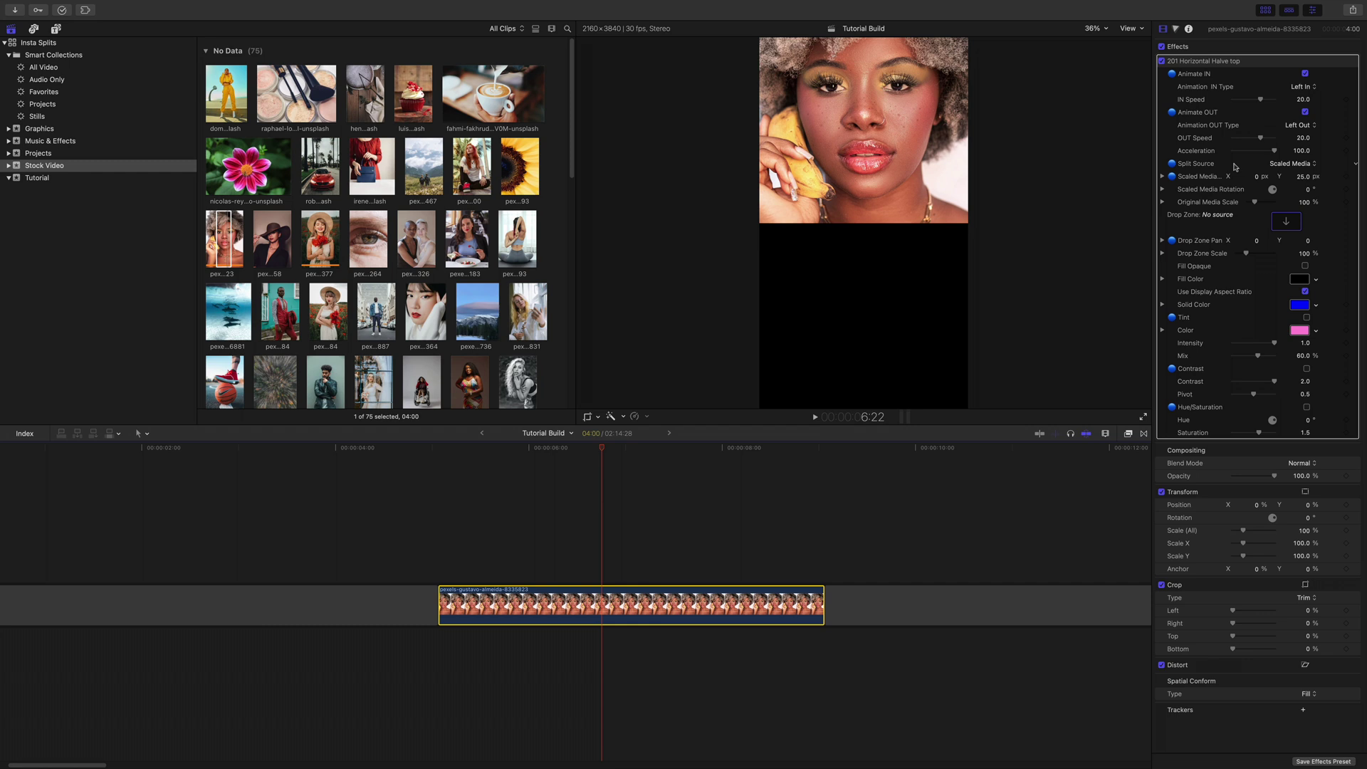
left_click(1292, 163)
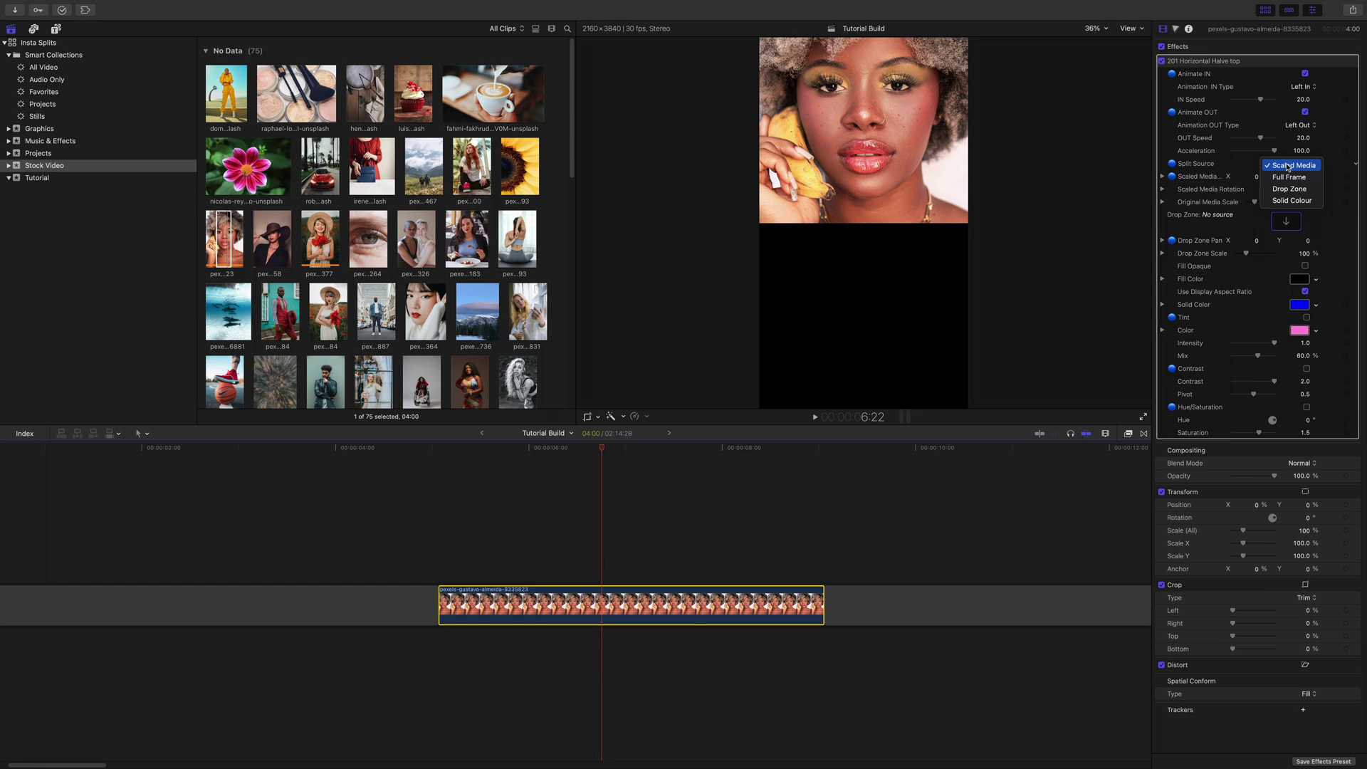
- Keep Scaled Media as the split source and toggle the split off and on to compare
left_click(1267, 165)
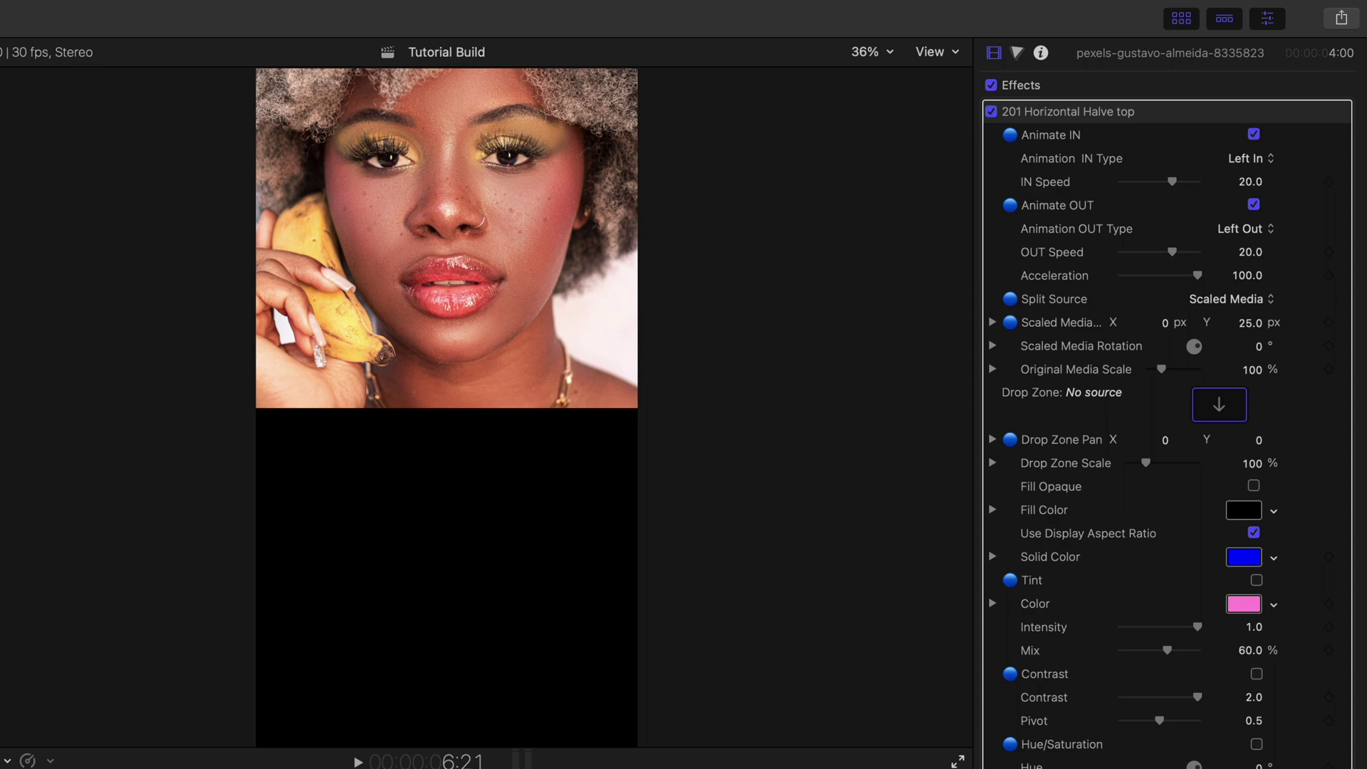
left_click(992, 112)
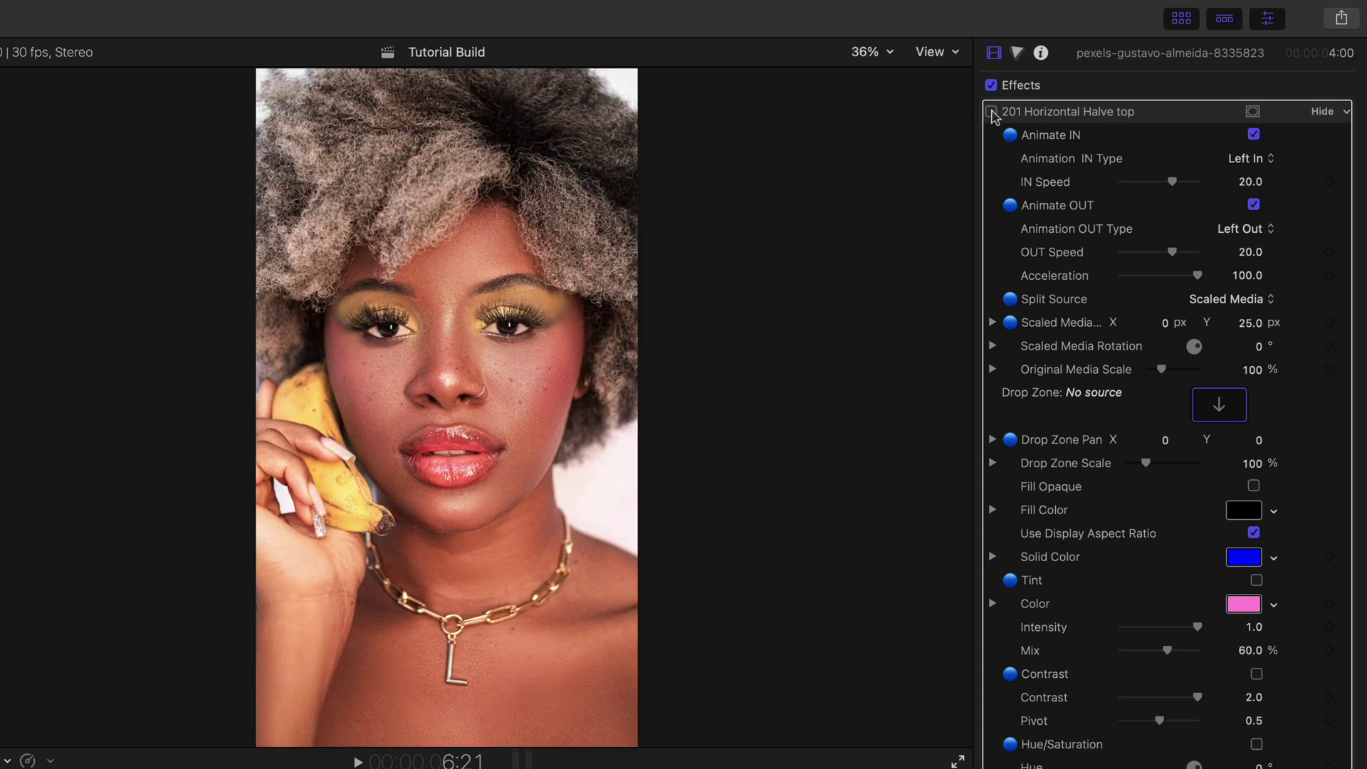
left_click(991, 111)
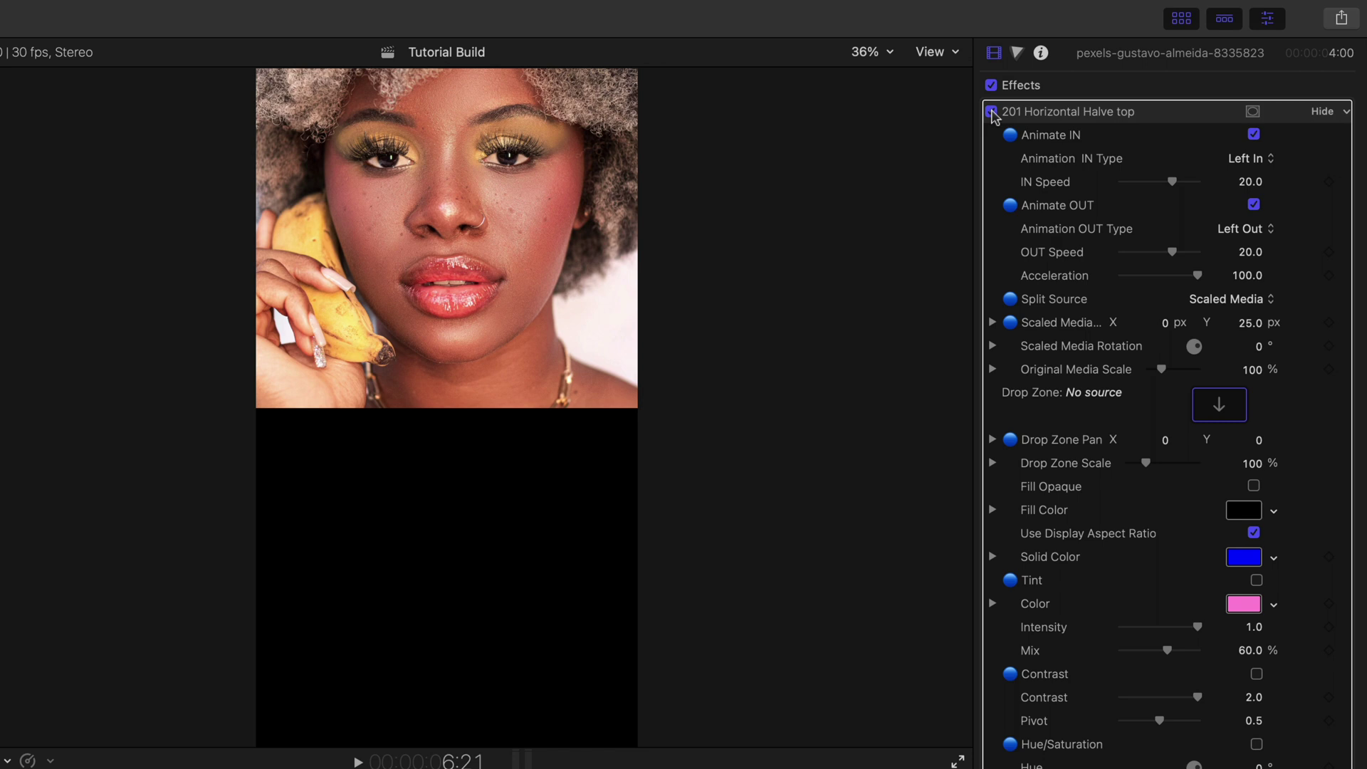
- Switch the split source to Full Frame, compare with the split toggled, and play the clip
left_click(1210, 300)
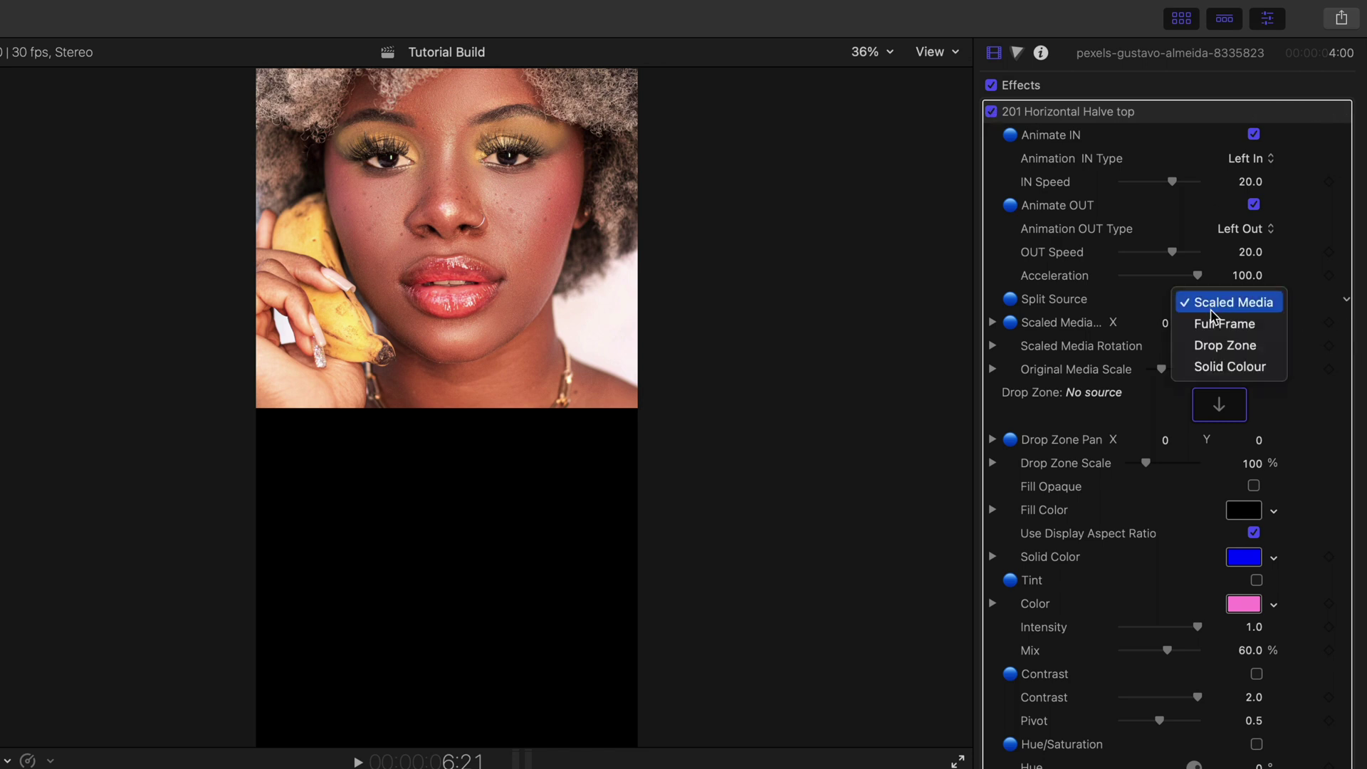
left_click(1214, 324)
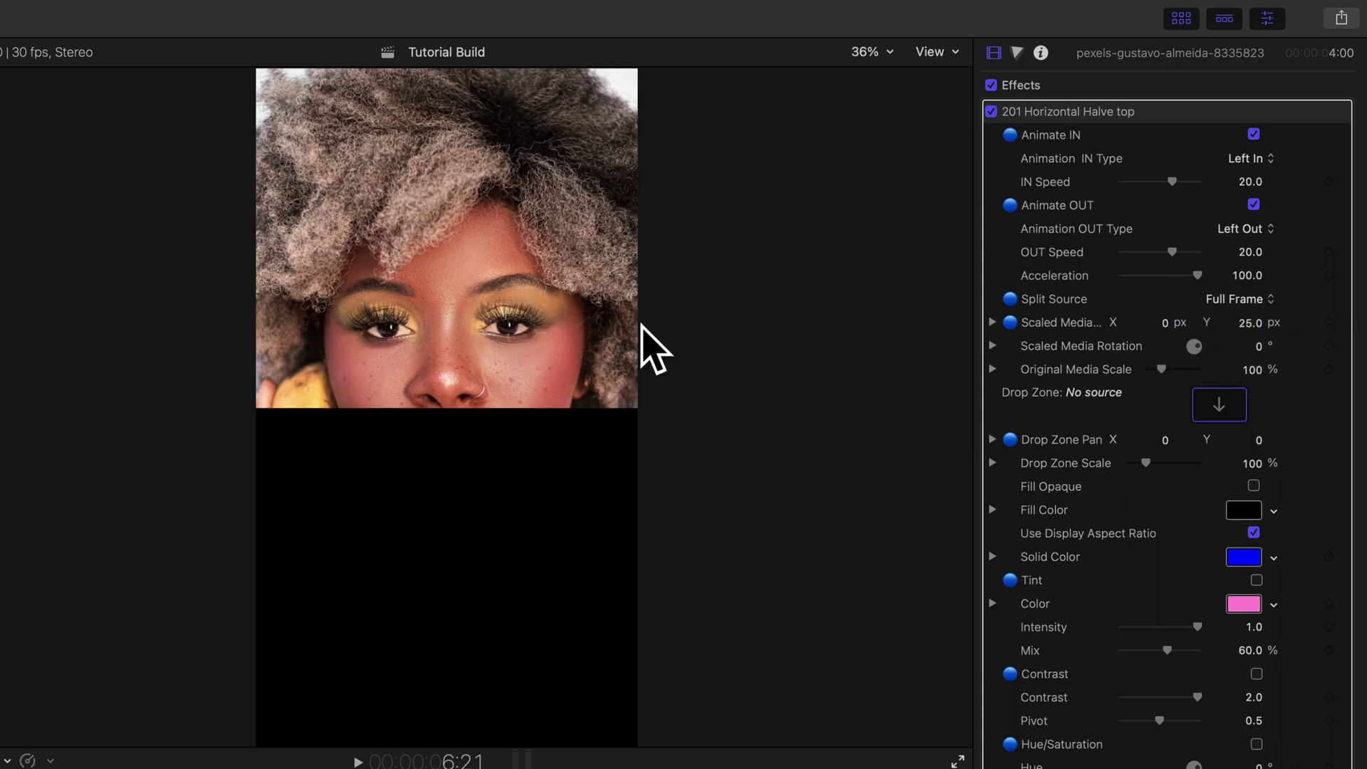
left_click(992, 111)
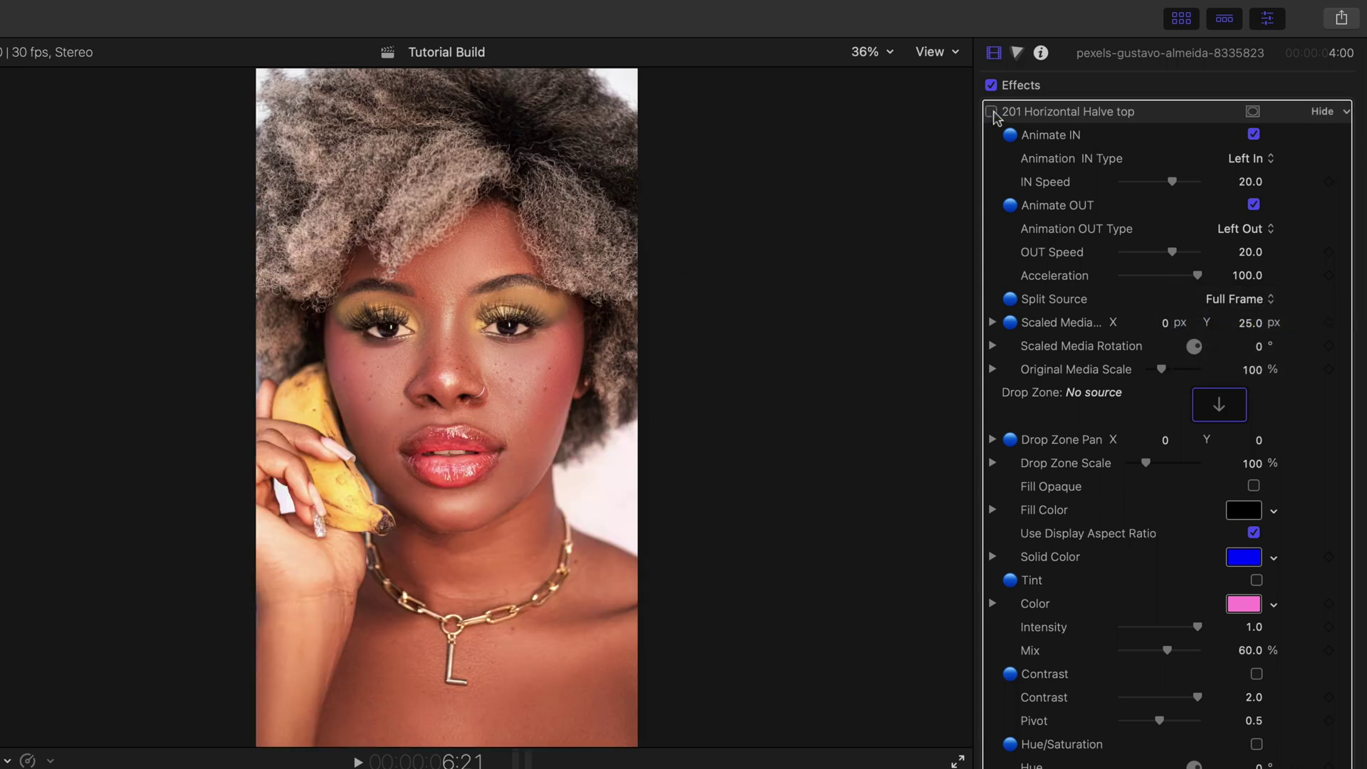
left_click(992, 111)
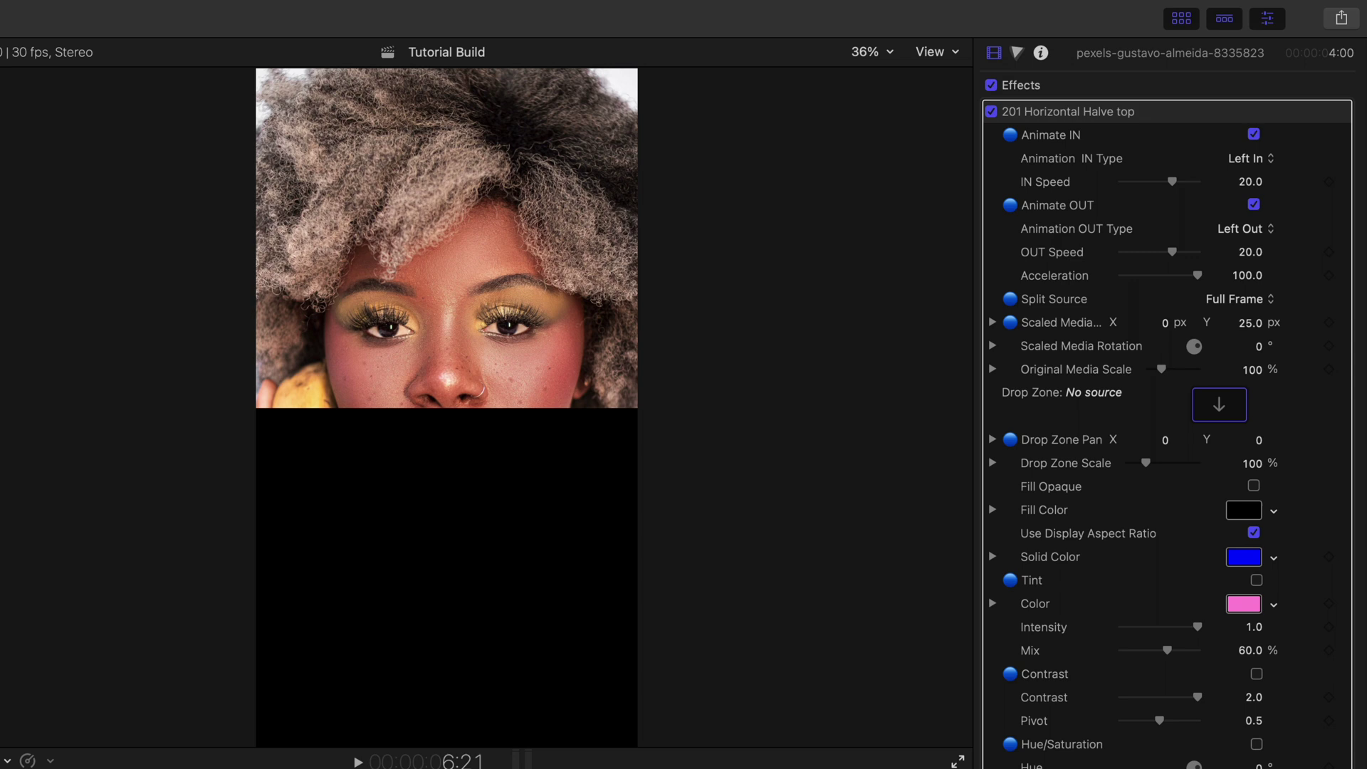
key("space")
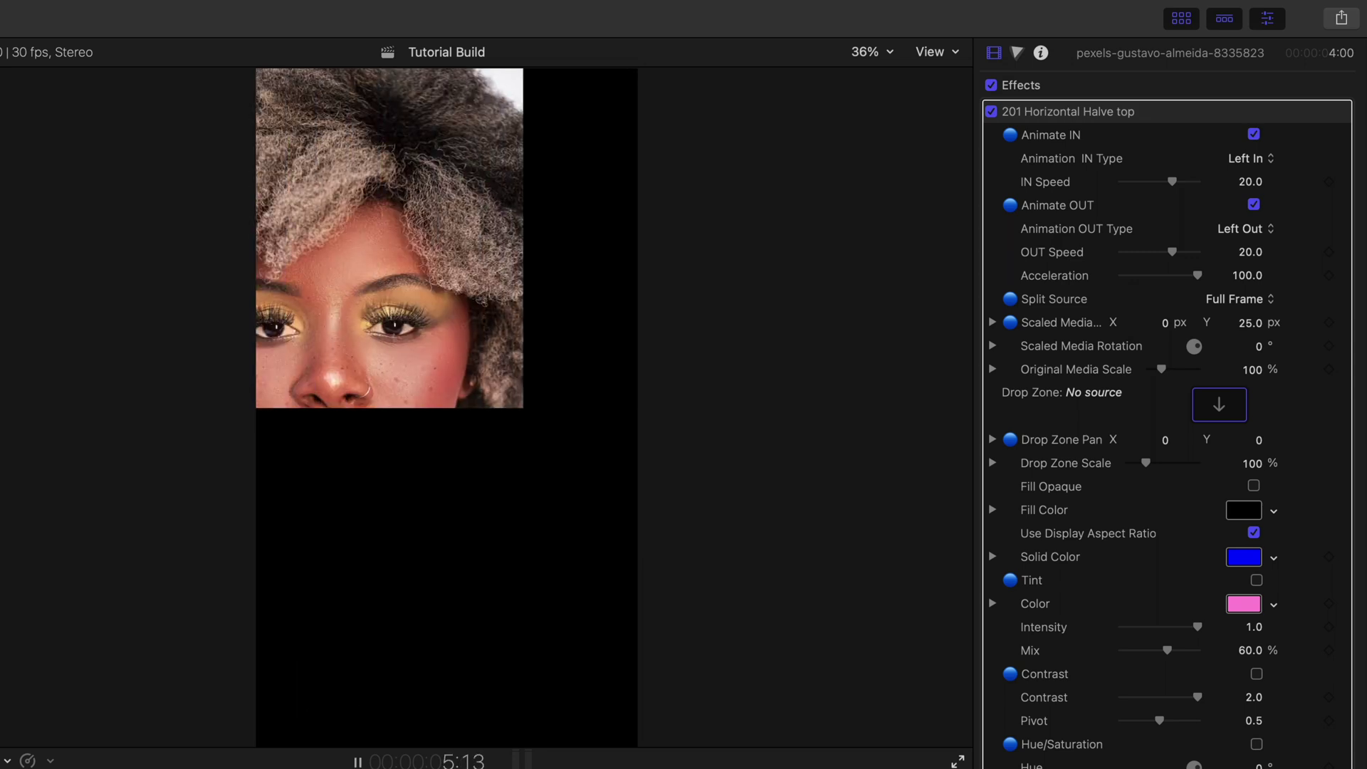
- Duplicate the clip onto a lane above and remove its 201 Horizontal Halve top effect
key("space")
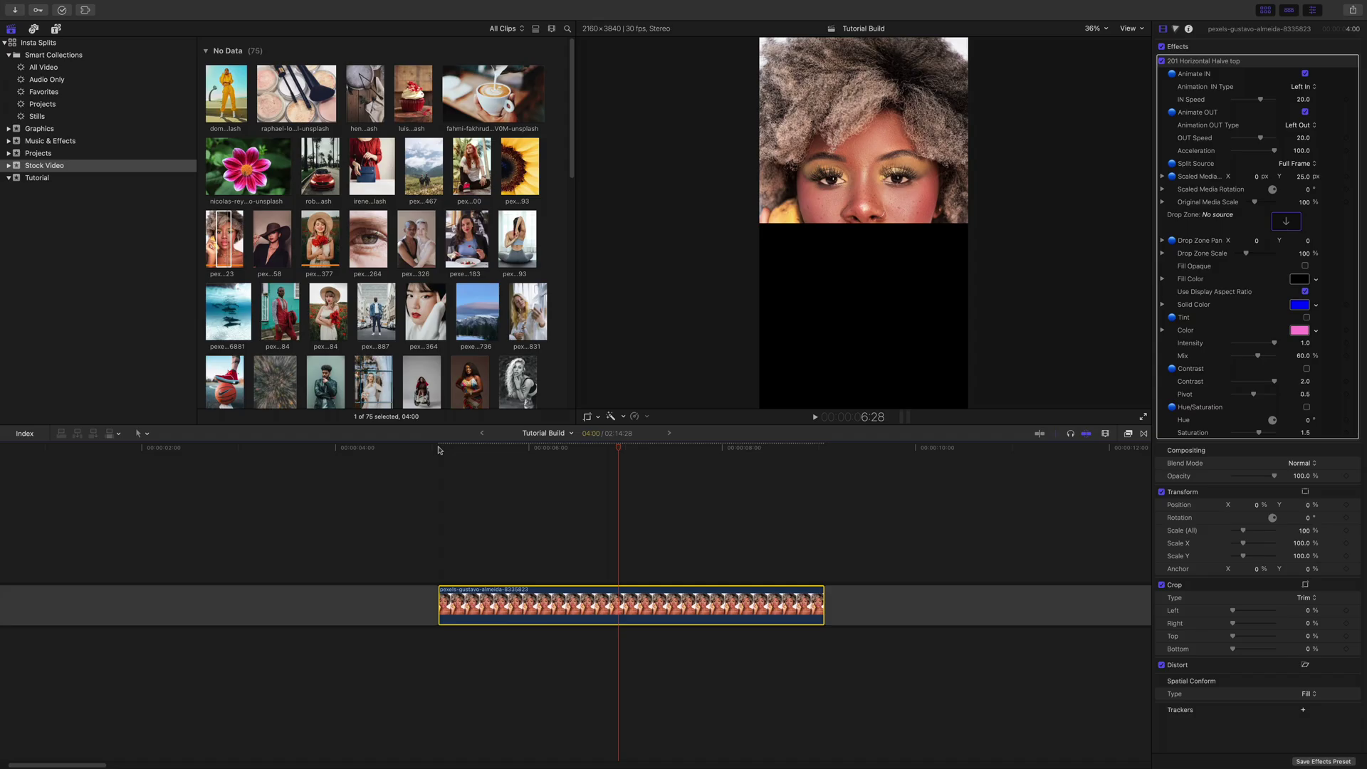
left_click_drag(495, 591, 524, 545)
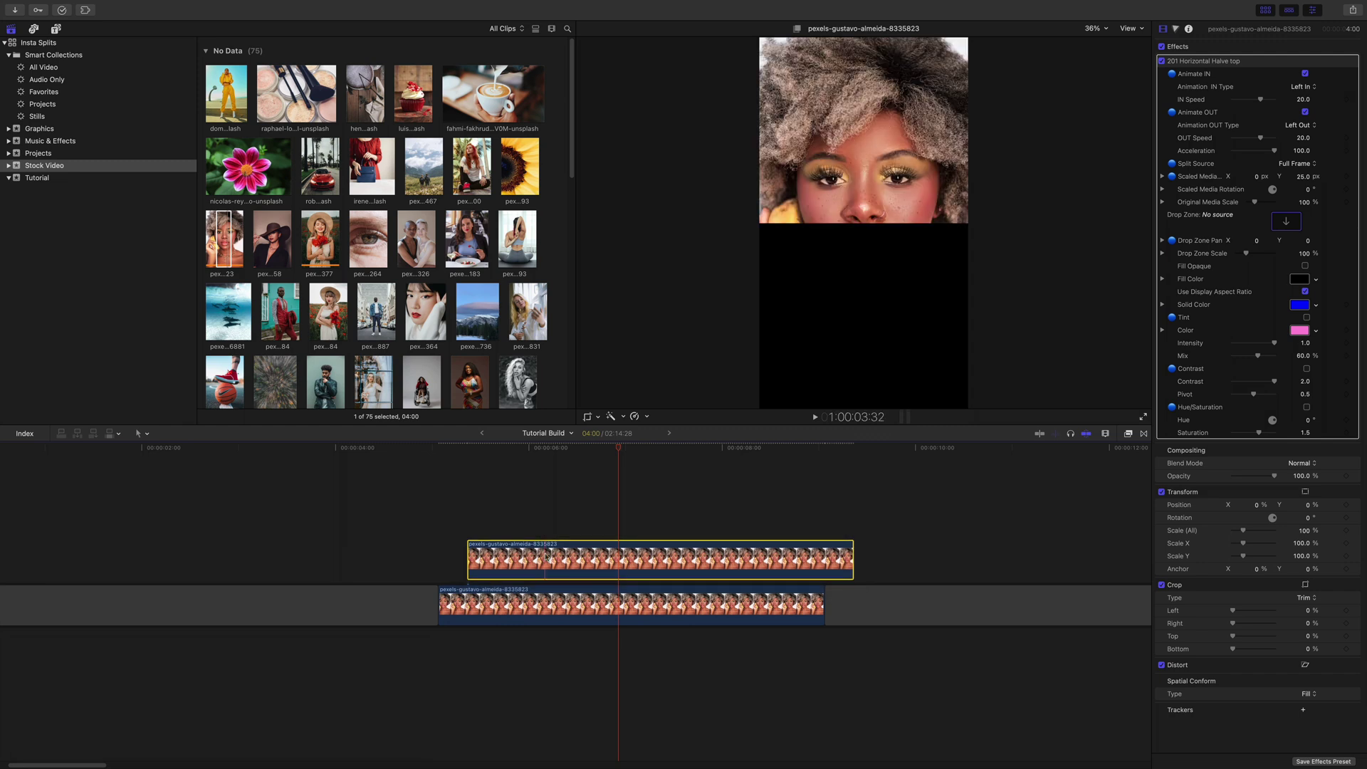
left_click(1196, 64)
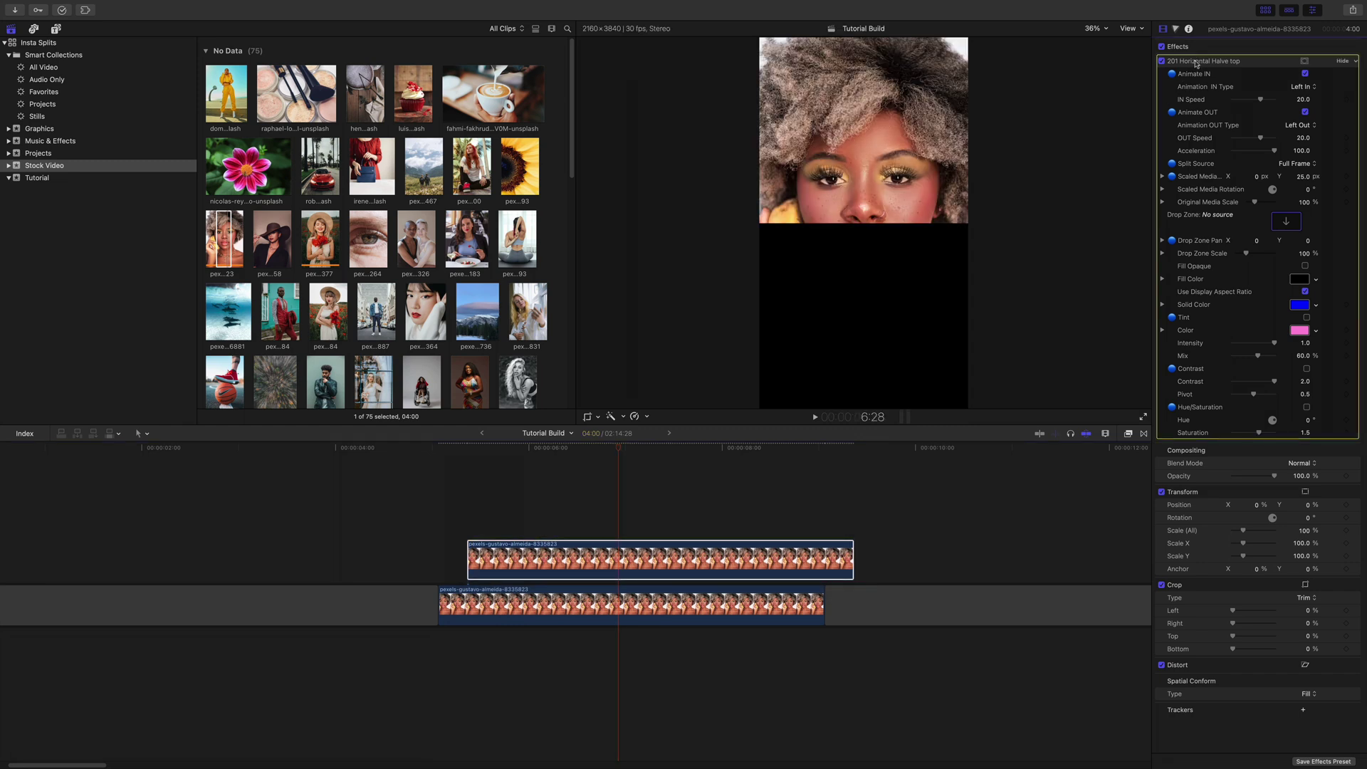
key("Delete")
- Apply 202 Horizontal Halve Bottom to the duplicate and set its Split Source to Full Frame
key("super+5")
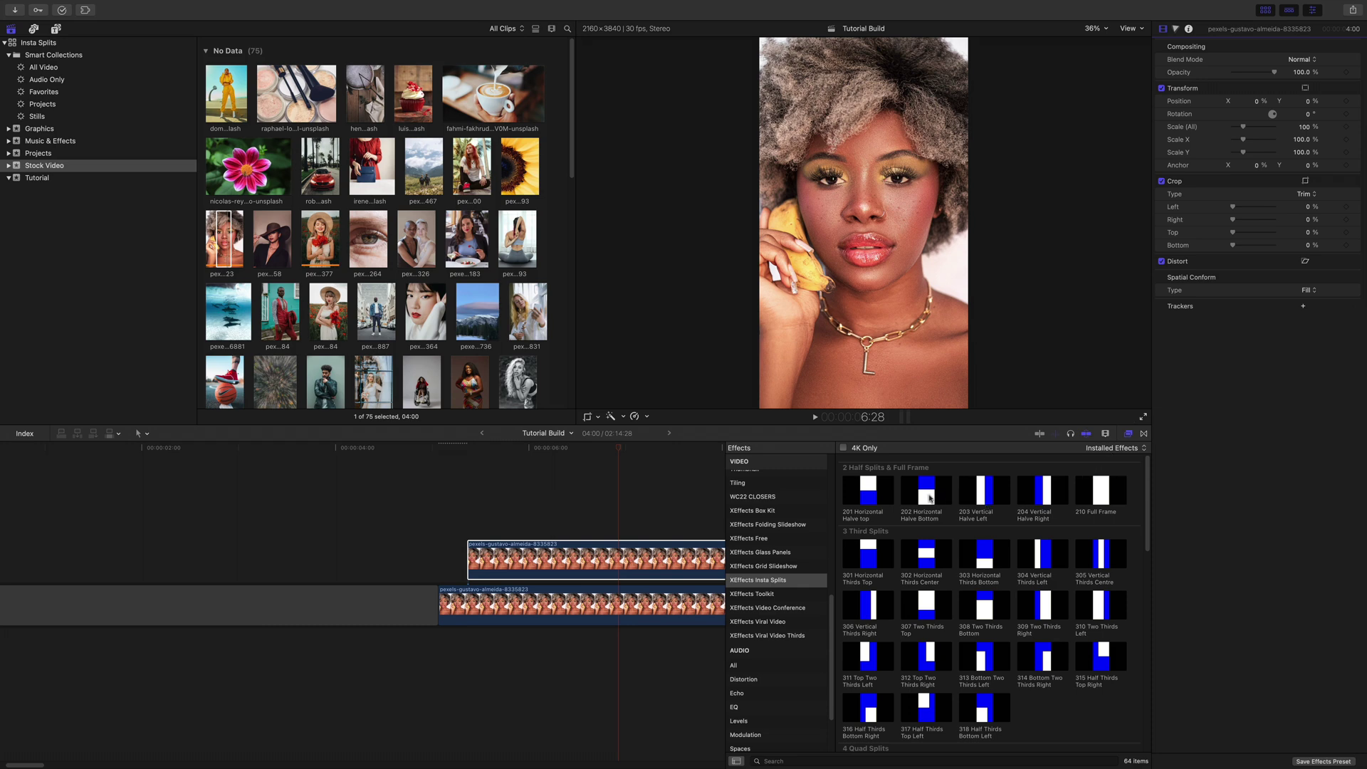
left_click_drag(929, 499, 640, 559)
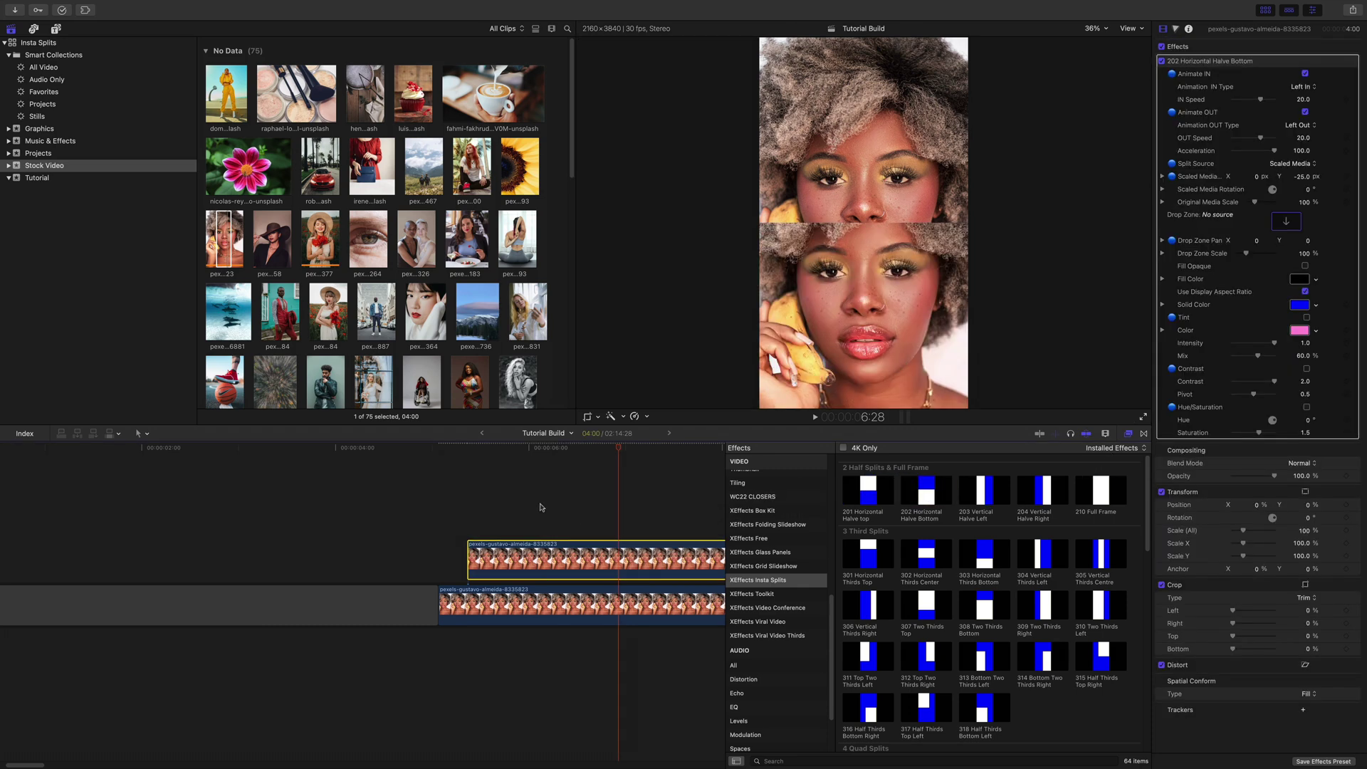
left_click(540, 507)
left_click(555, 563)
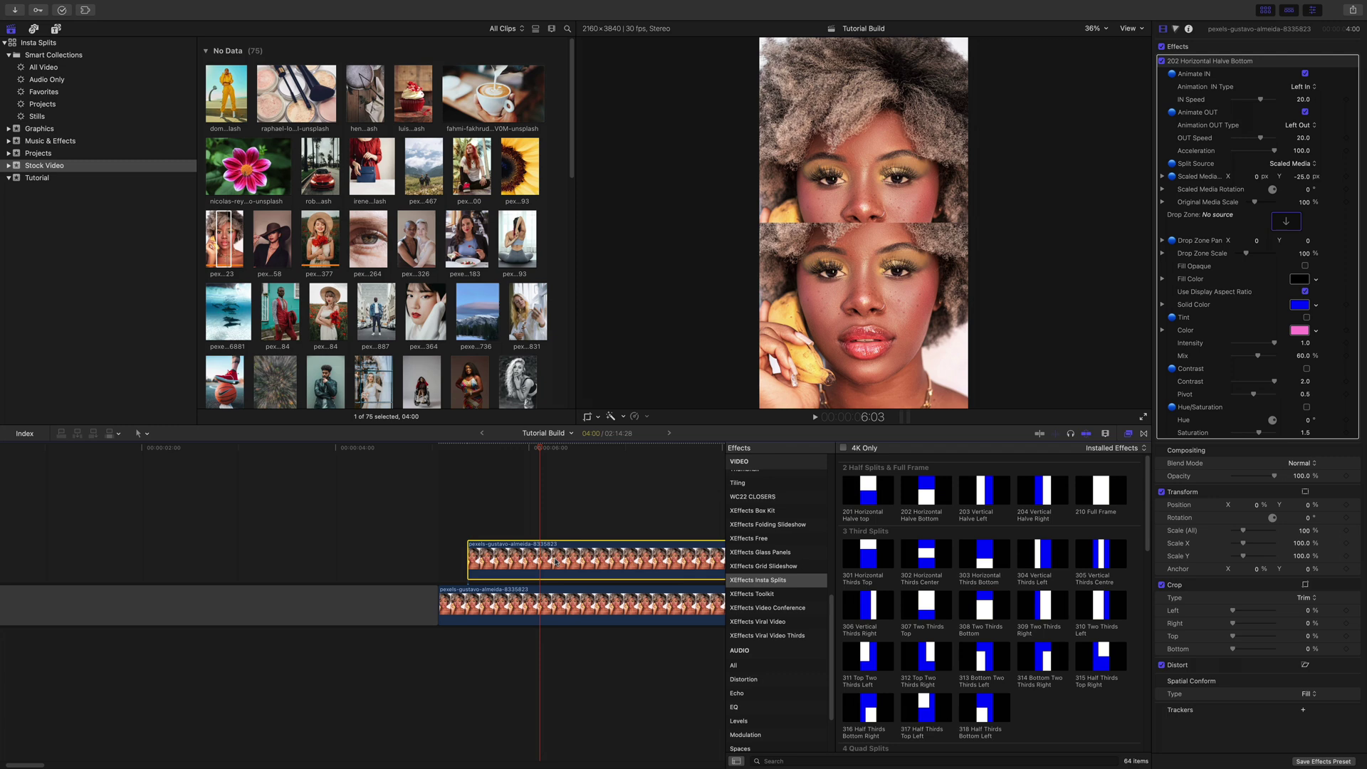
key("super+5")
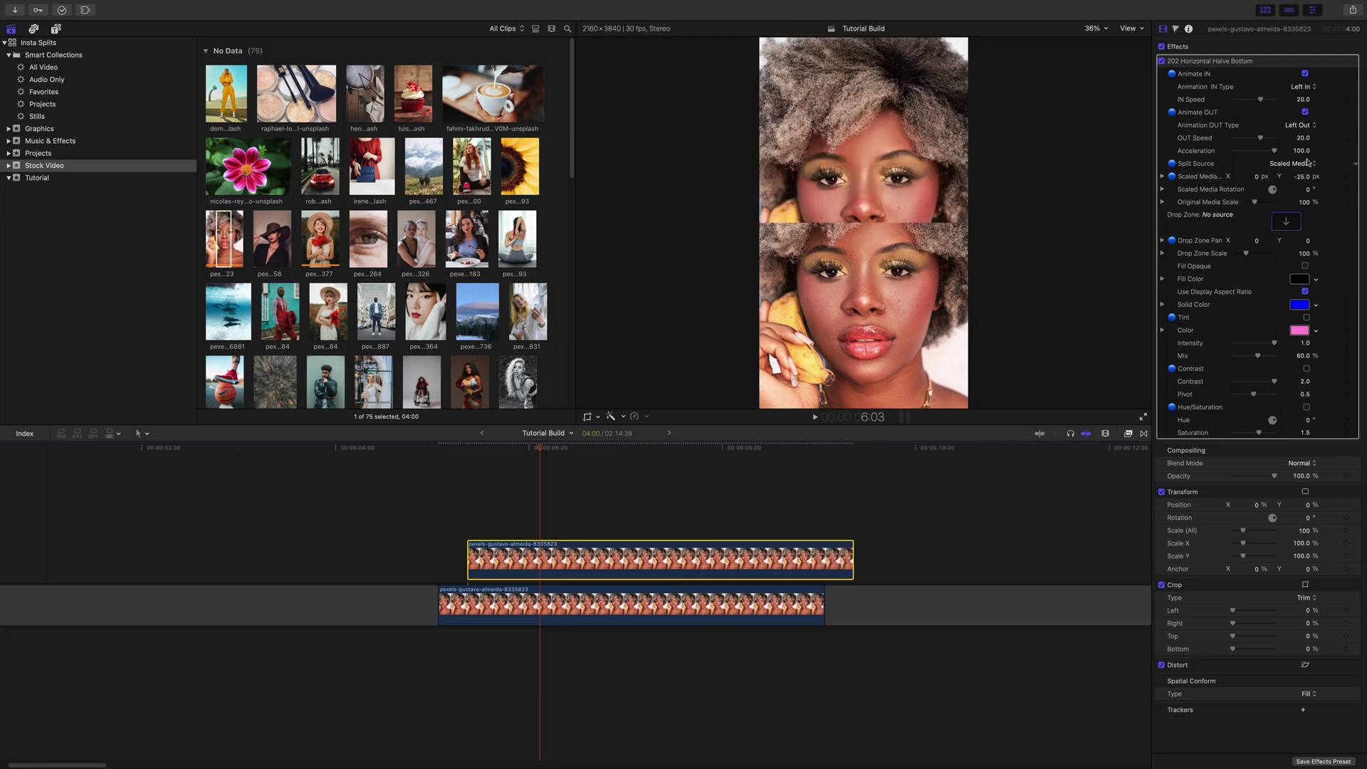
left_click(1307, 163)
left_click(1296, 176)
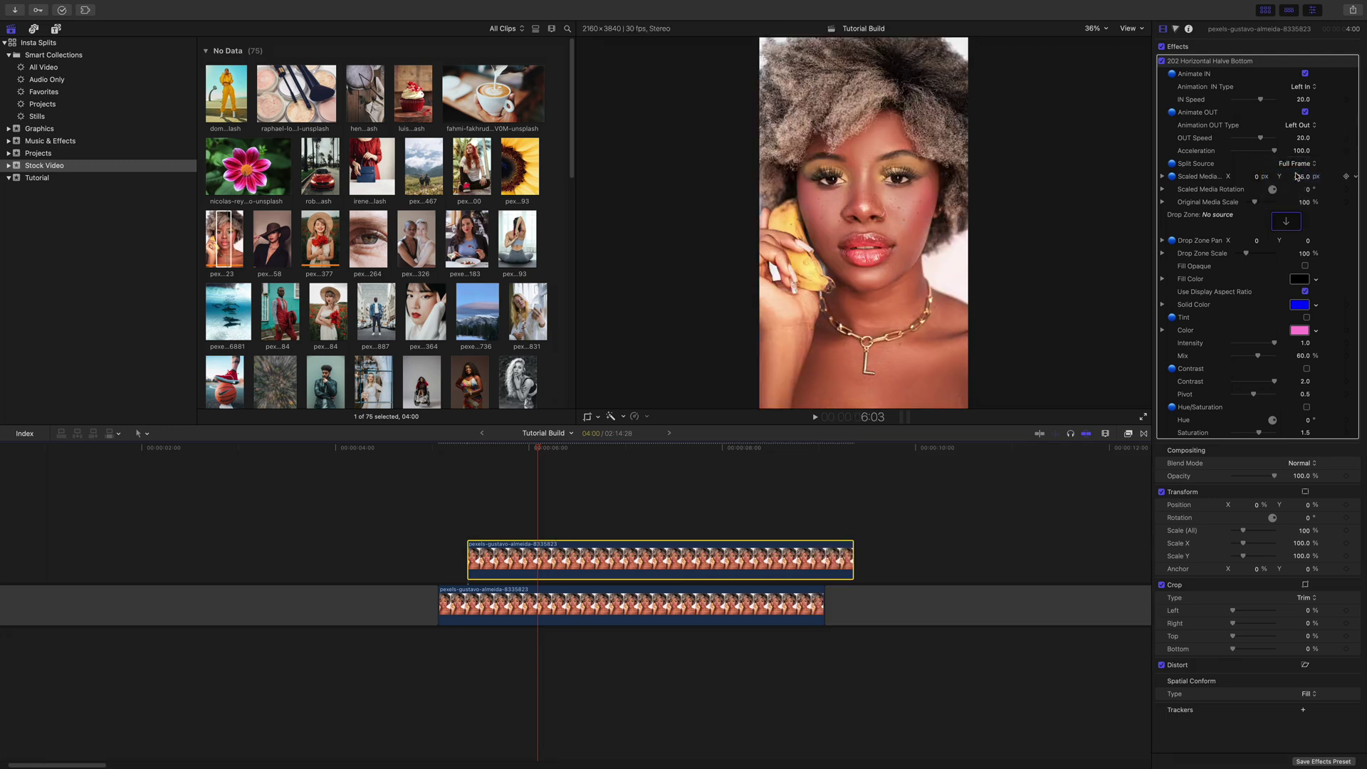
- Replay the clip's intro and undo to remove the duplicate upper clip
key("space")
left_click(439, 463)
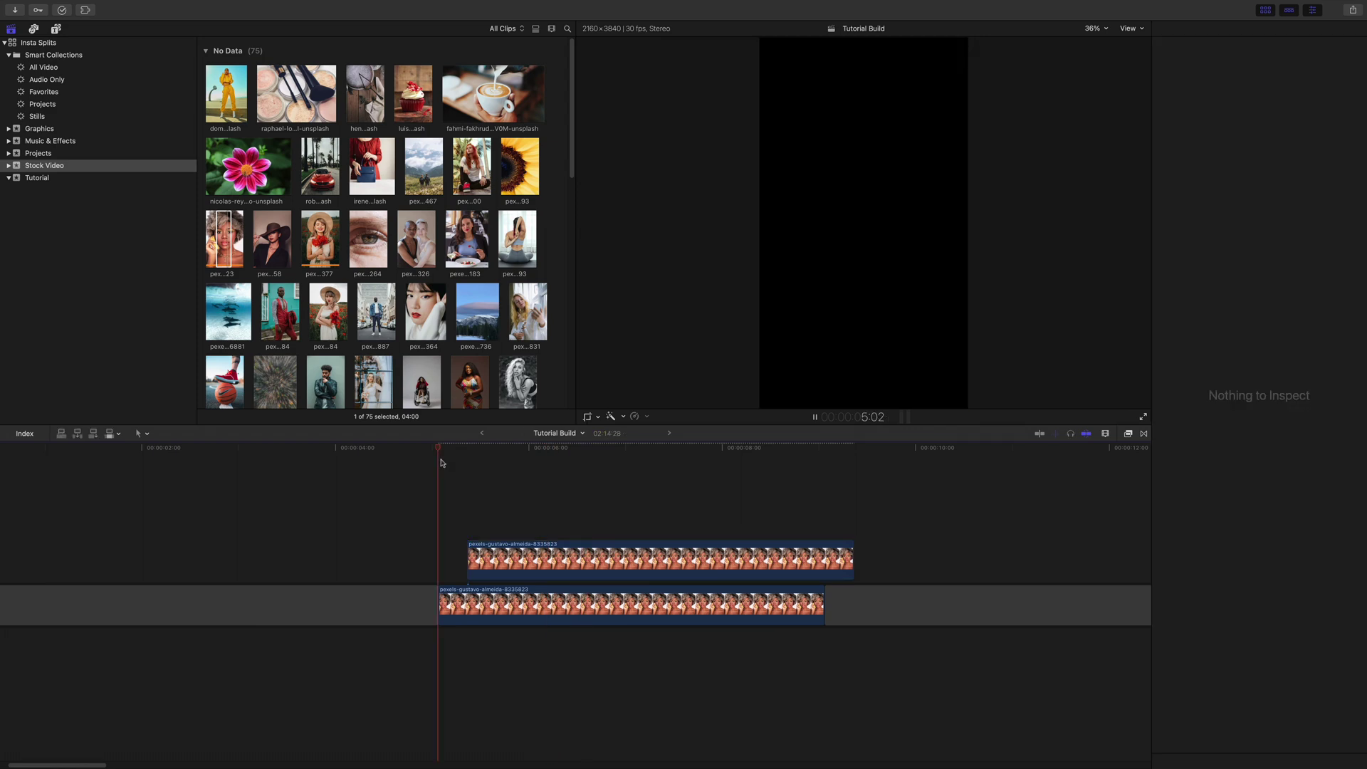
key("space")
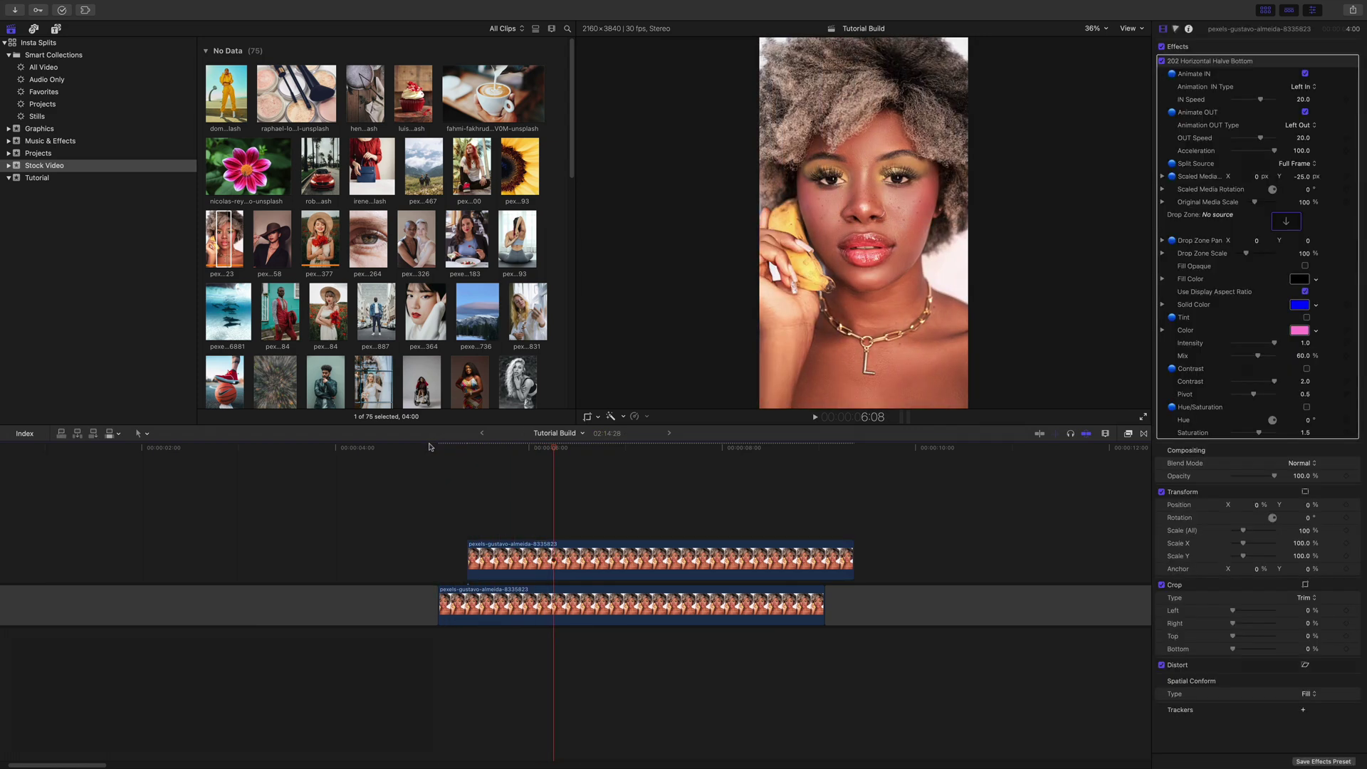
left_click(429, 446)
key("space")
key("c")
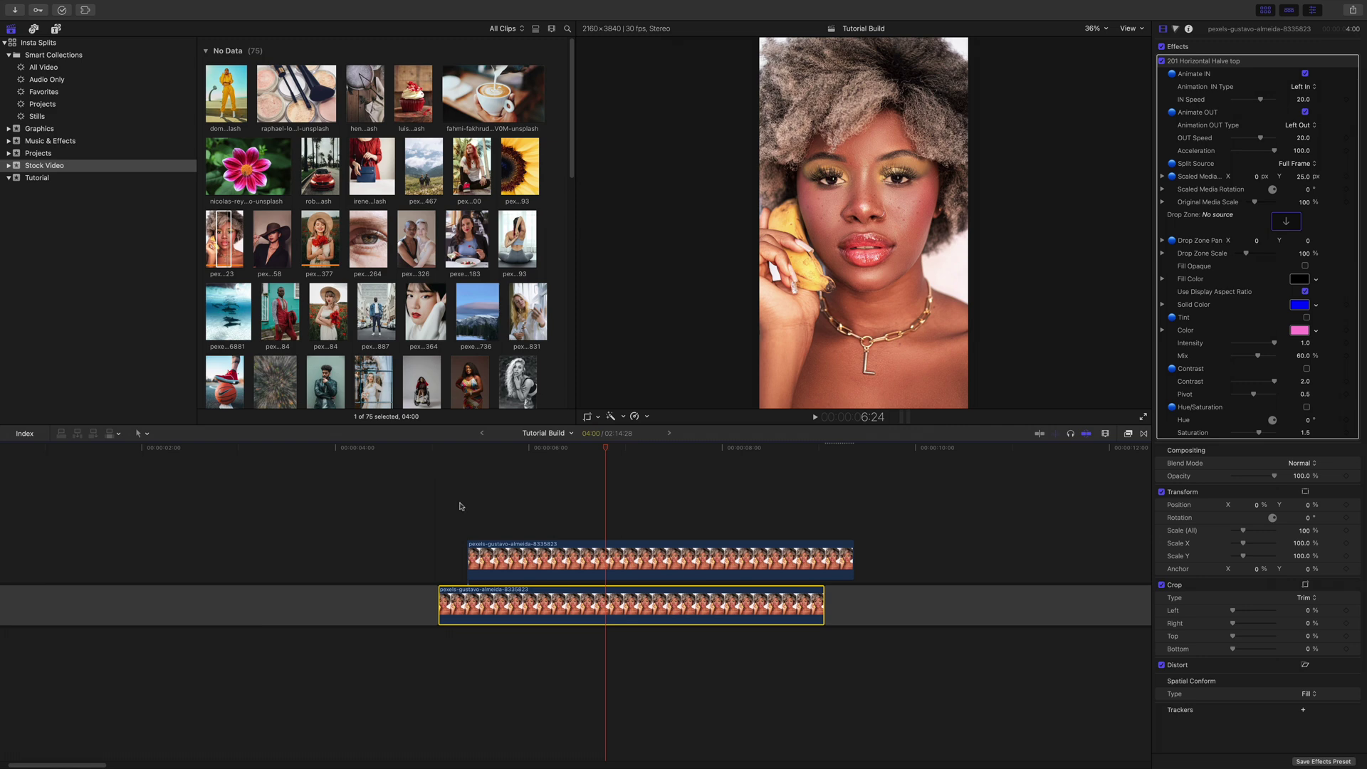
key("super+z")
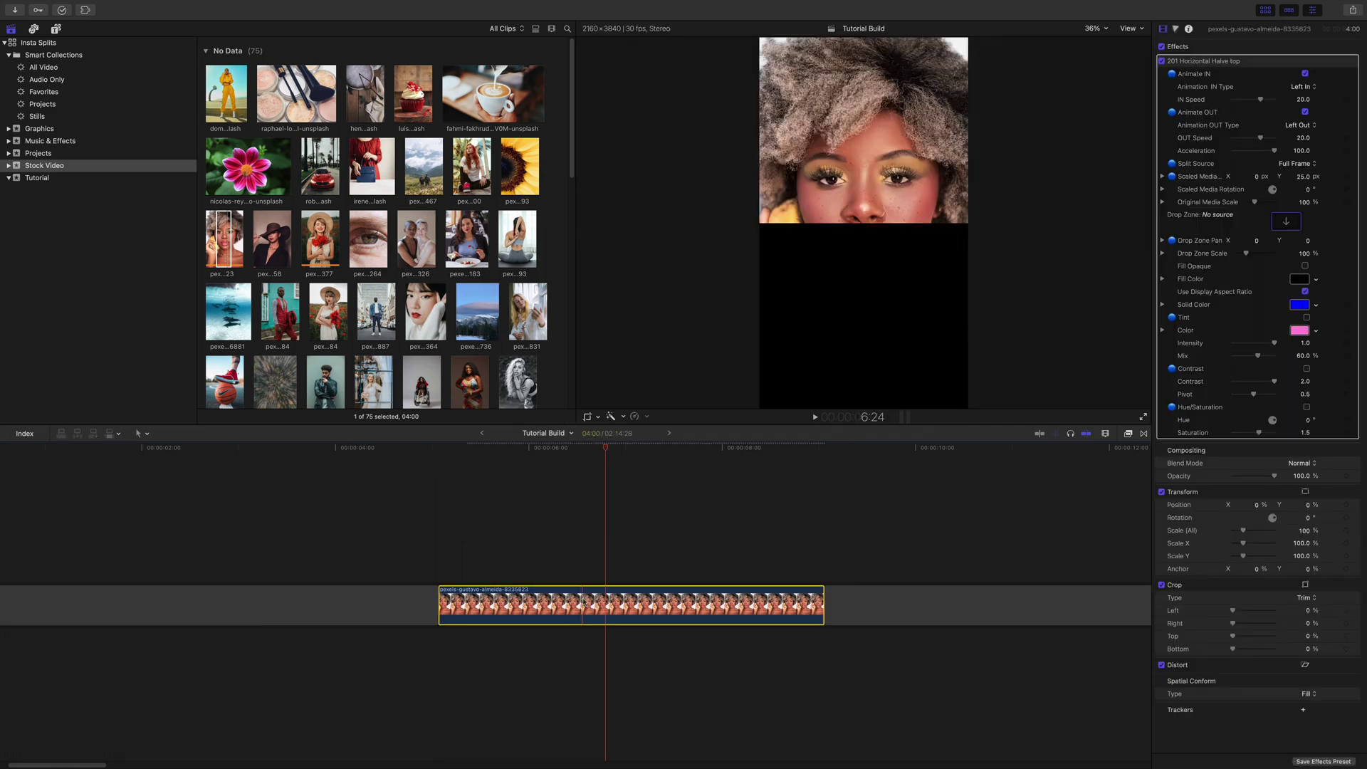
- Cycle the top-half Split Source through Scaled Media and Full Frame, ending on Drop Zone
left_click(1298, 166)
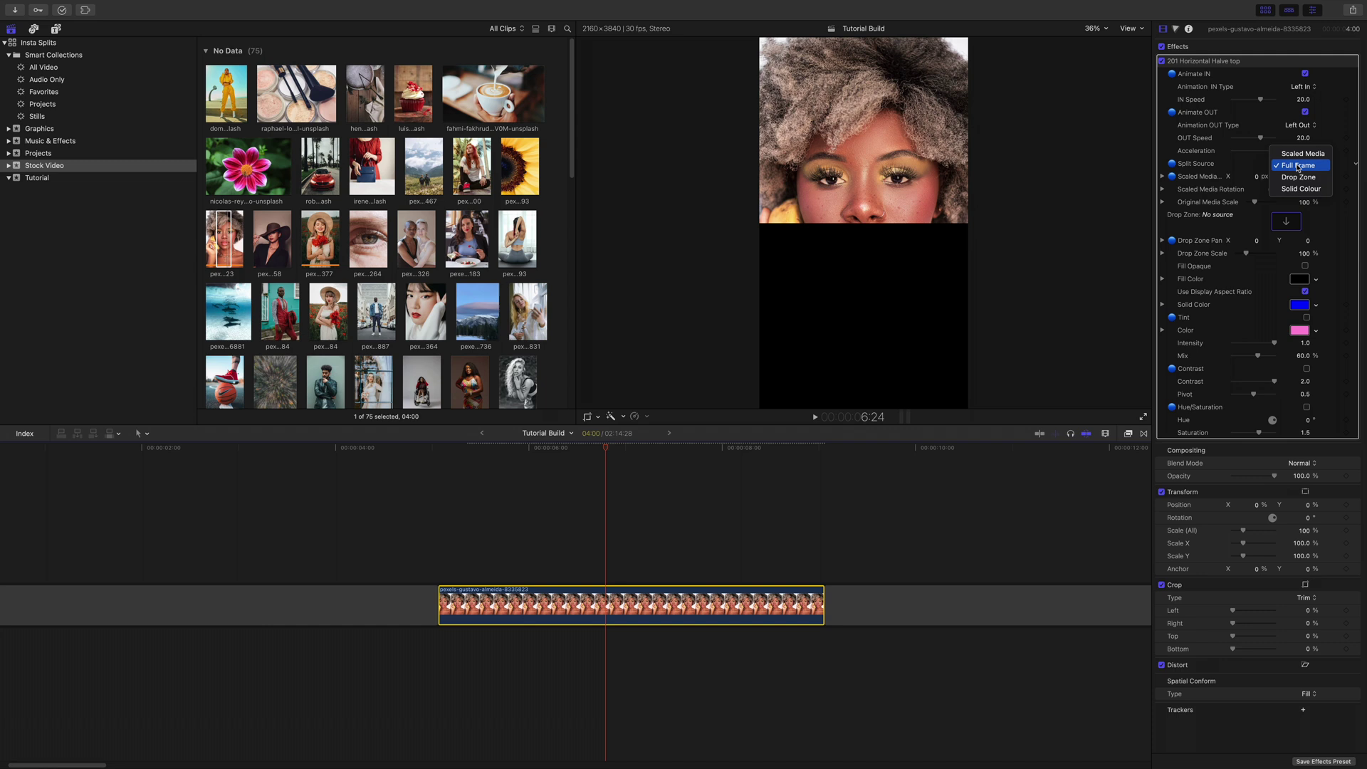
left_click(1300, 154)
left_click(1296, 163)
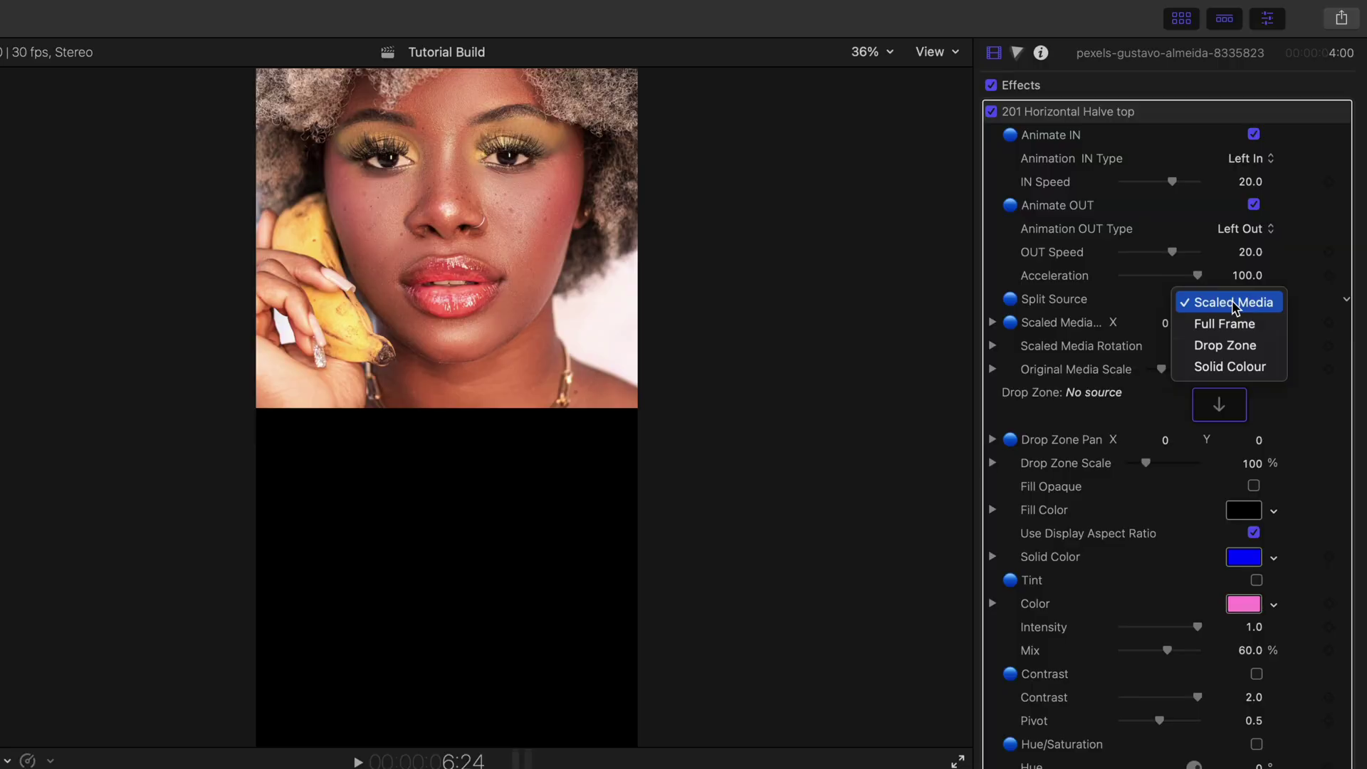
left_click(1235, 326)
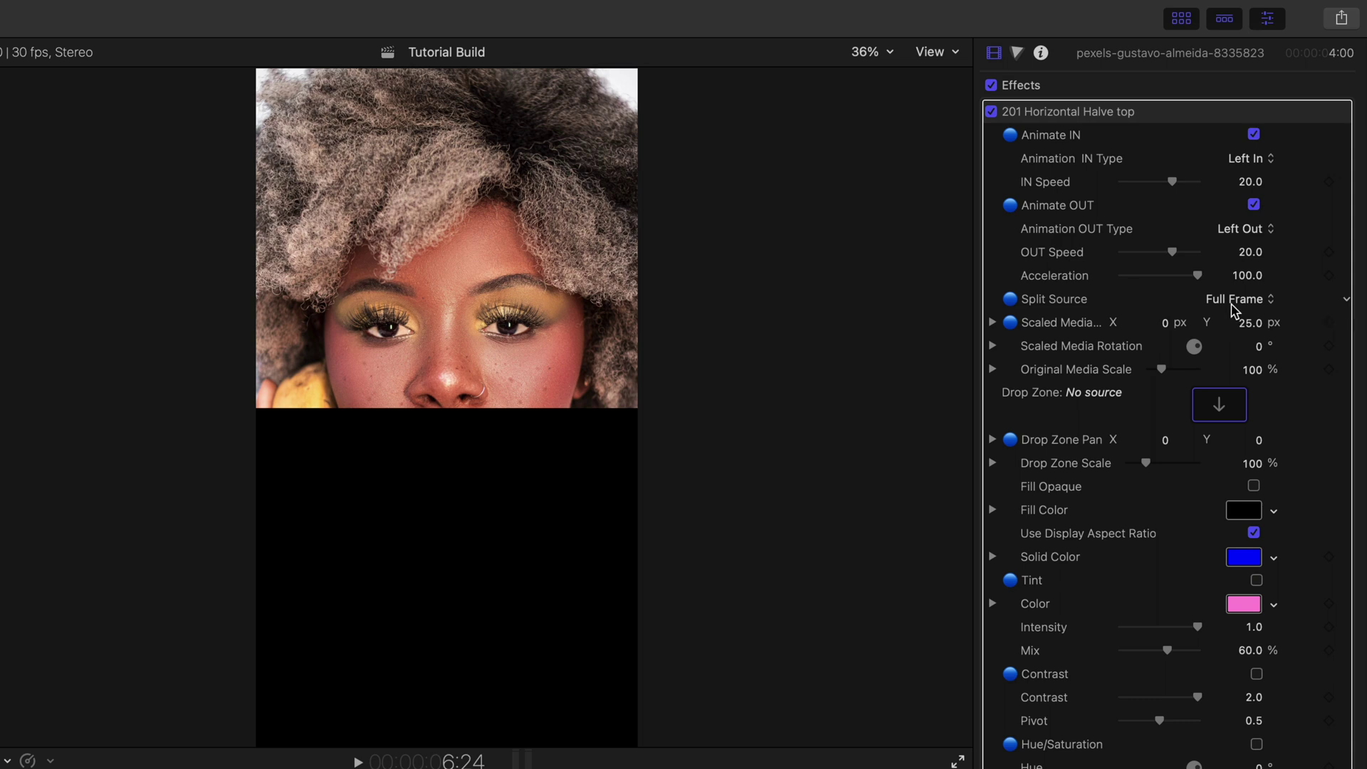
left_click(1235, 302)
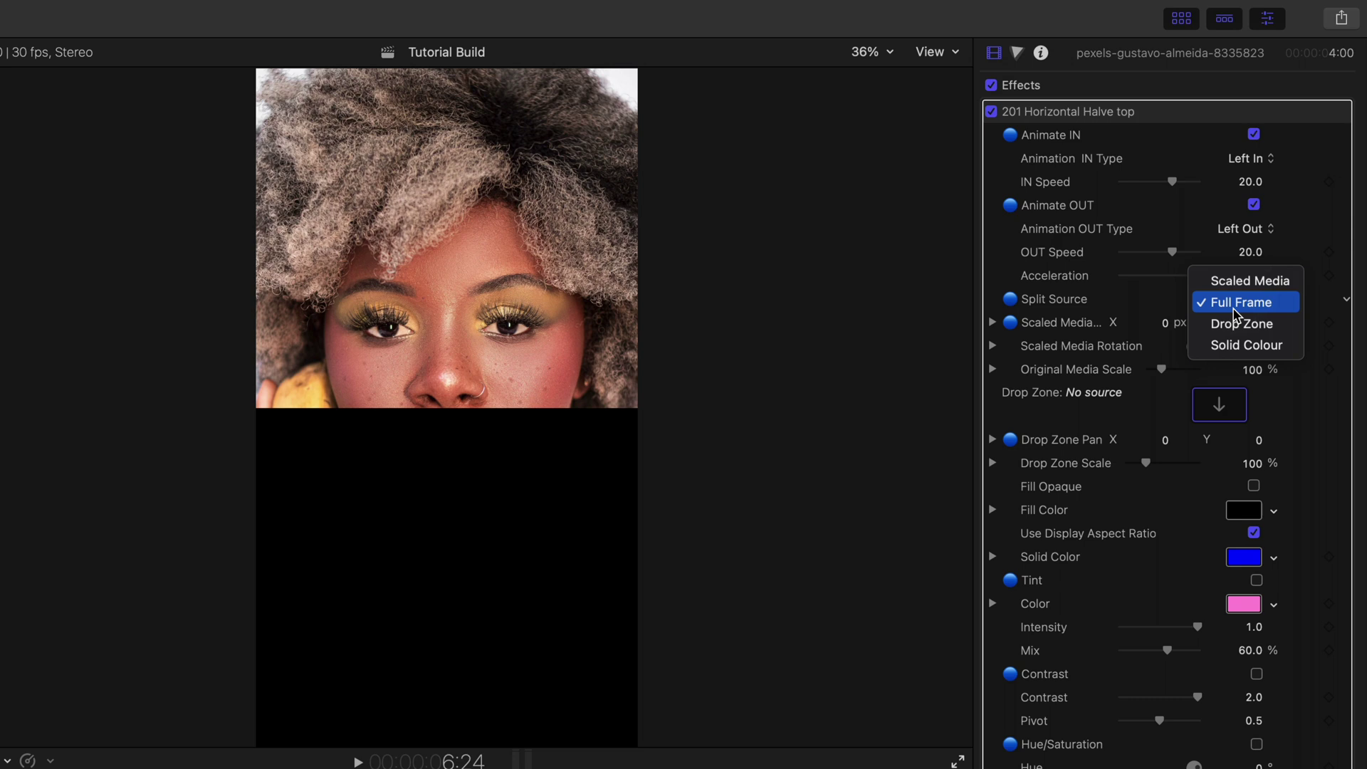
left_click(1237, 322)
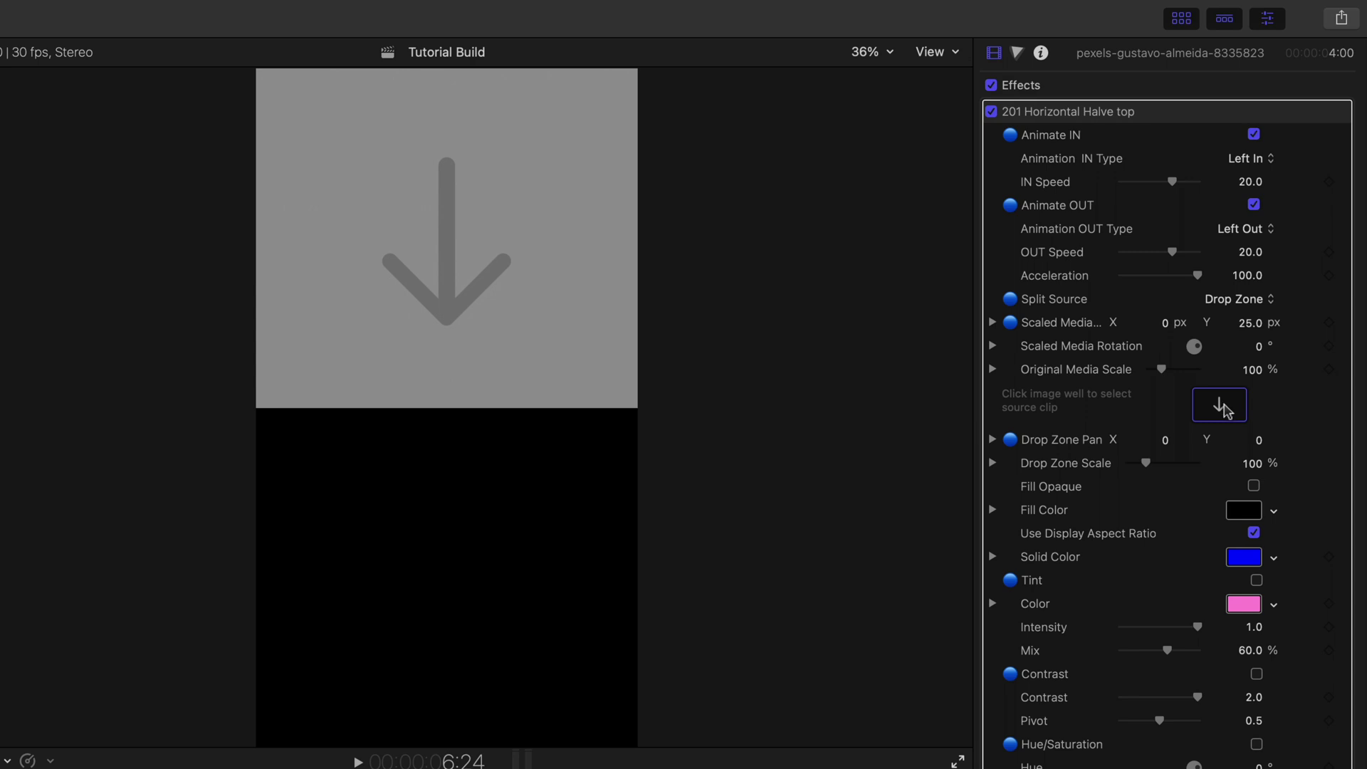
- Try Solid Colour for the top half, revert to Scaled Media, and replay the slide-in
left_click(1248, 298)
left_click(1246, 324)
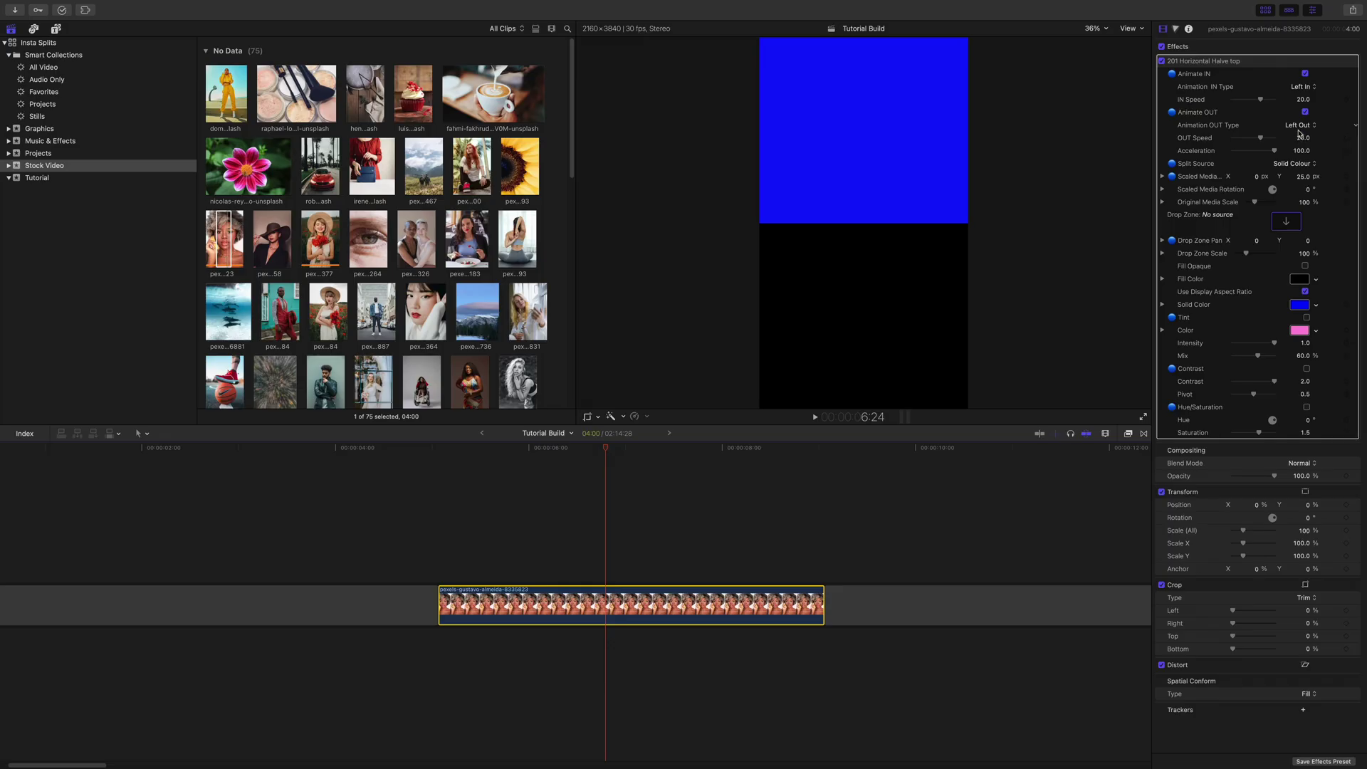
left_click(1296, 163)
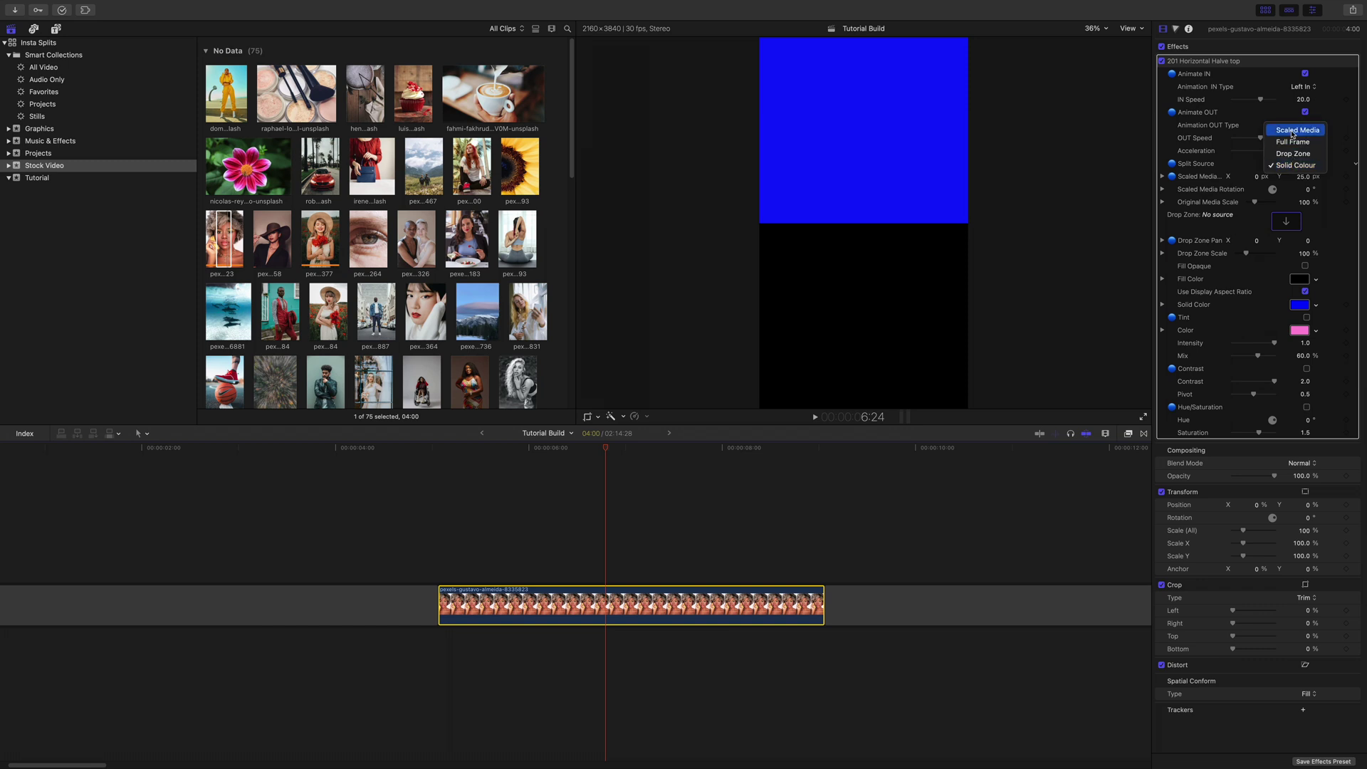
left_click(1293, 131)
left_click(420, 447)
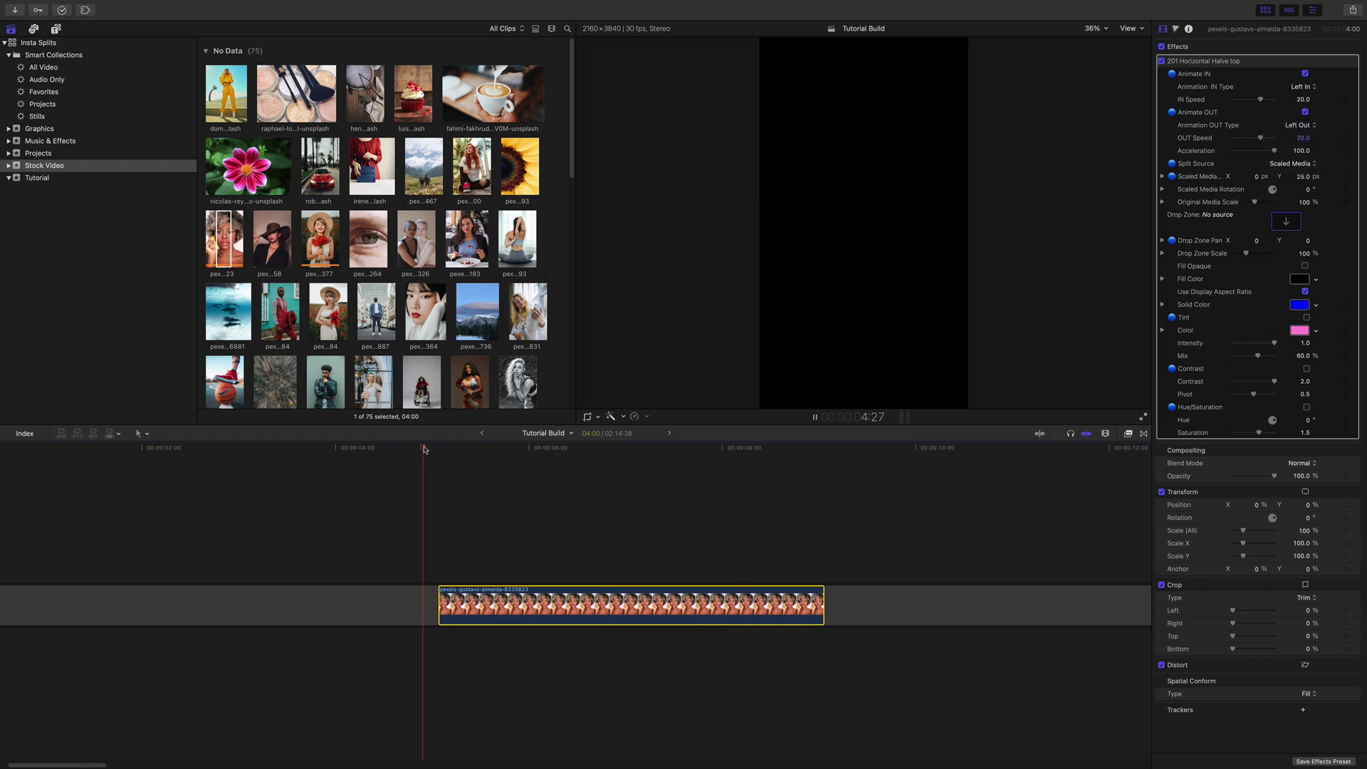
key("space")
left_click_drag(520, 452, 449, 456)
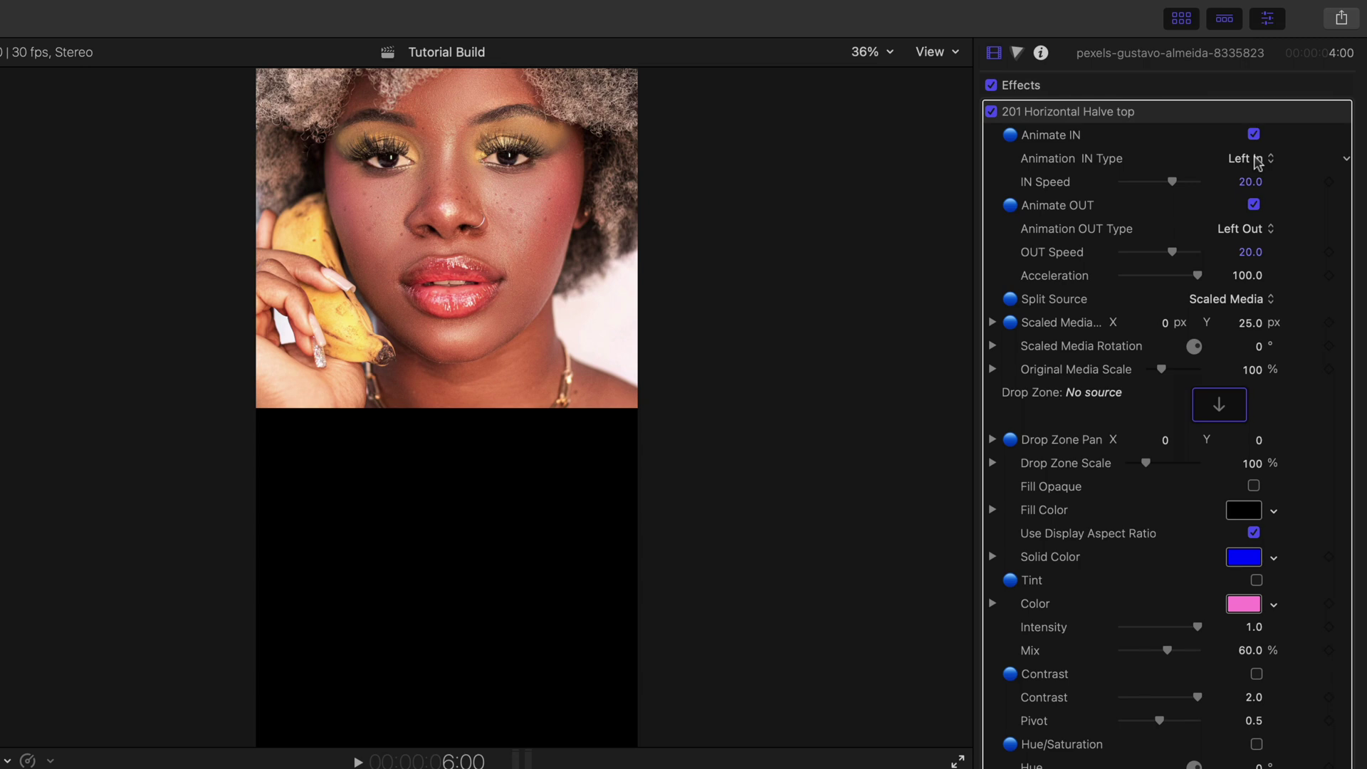
- Set the top split's intro animation to Twist Up and preview it
left_click(1303, 87)
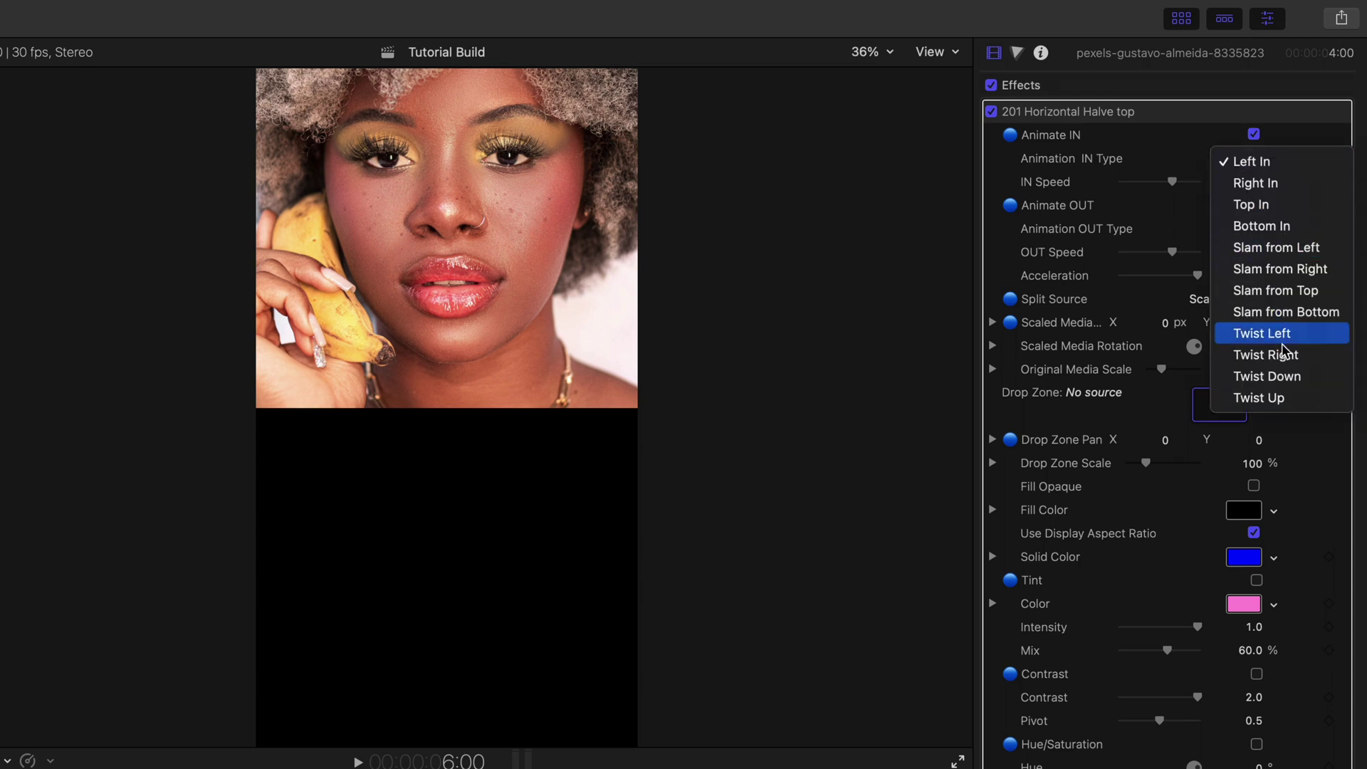
left_click(1274, 397)
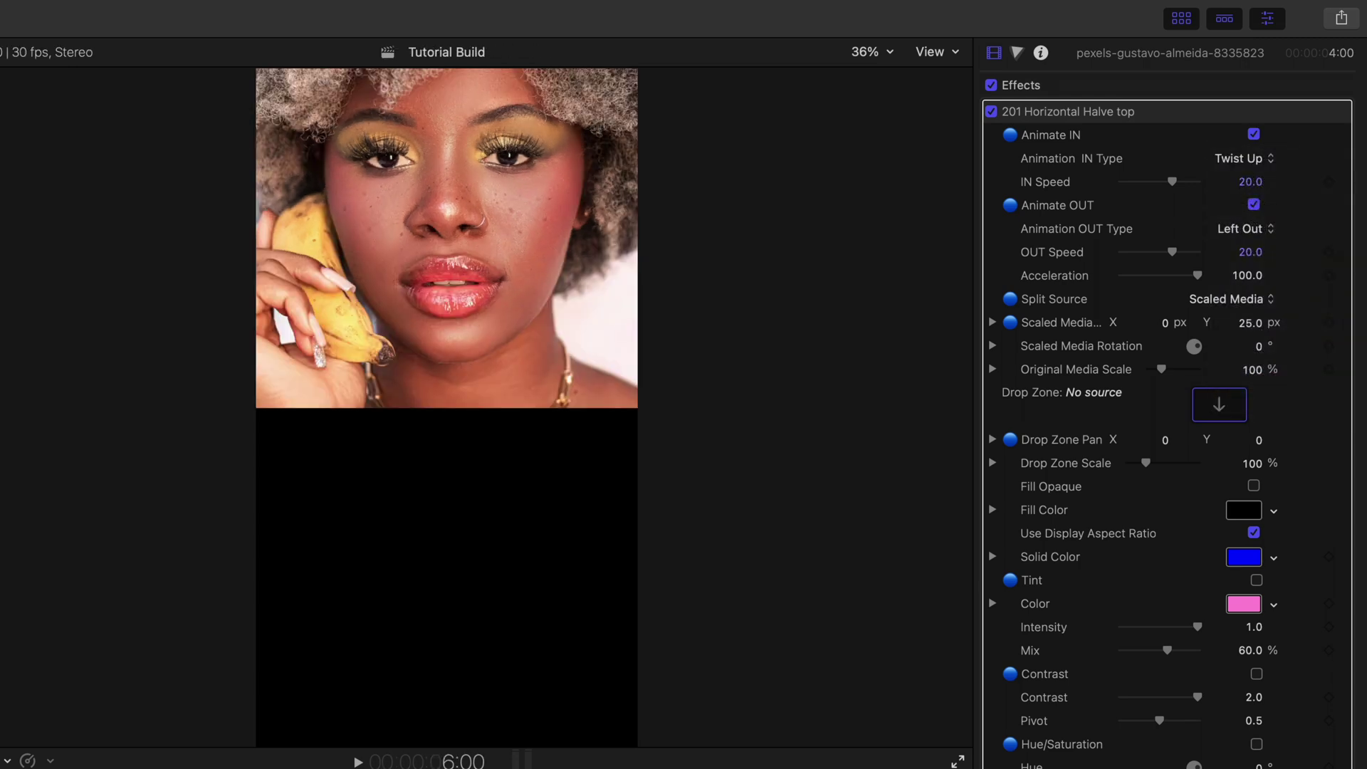
key("shift+slash")
key("shift+slash")
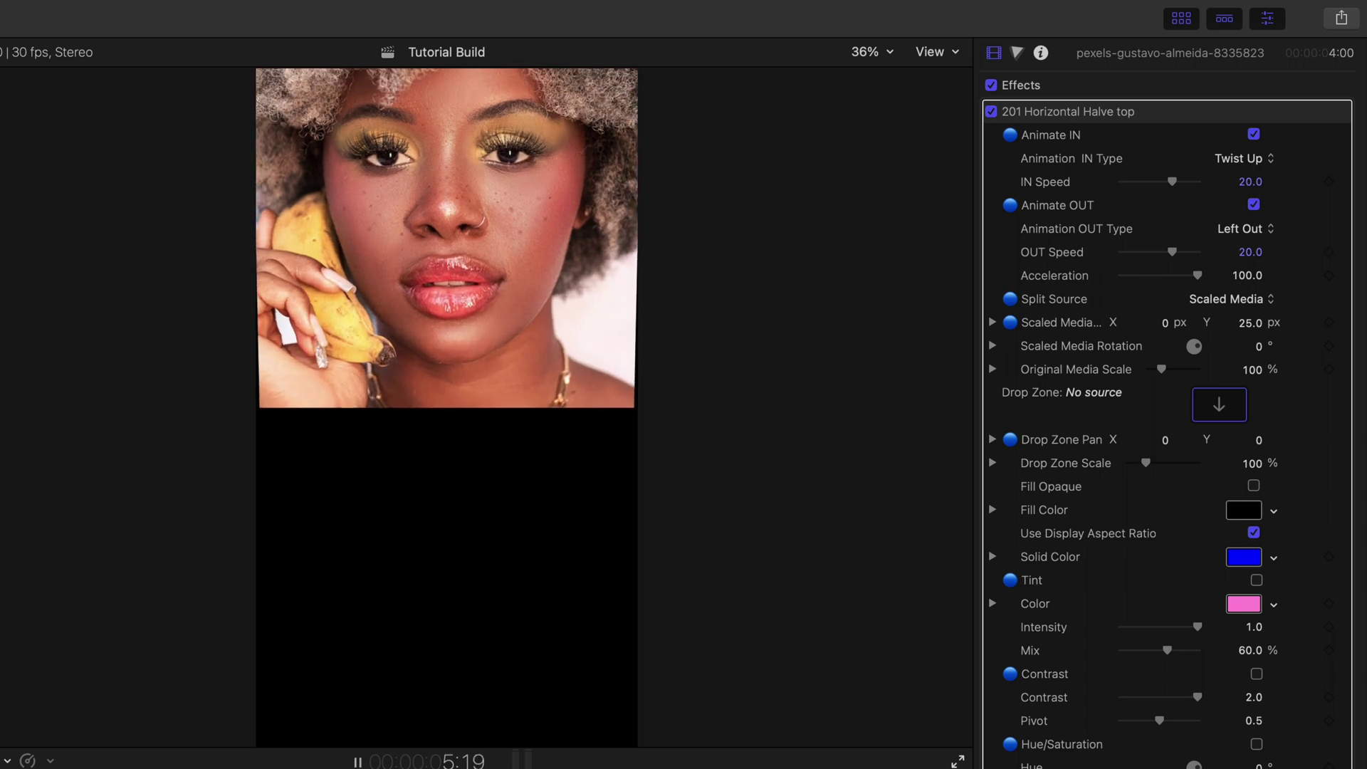
key("space")
key("Up")
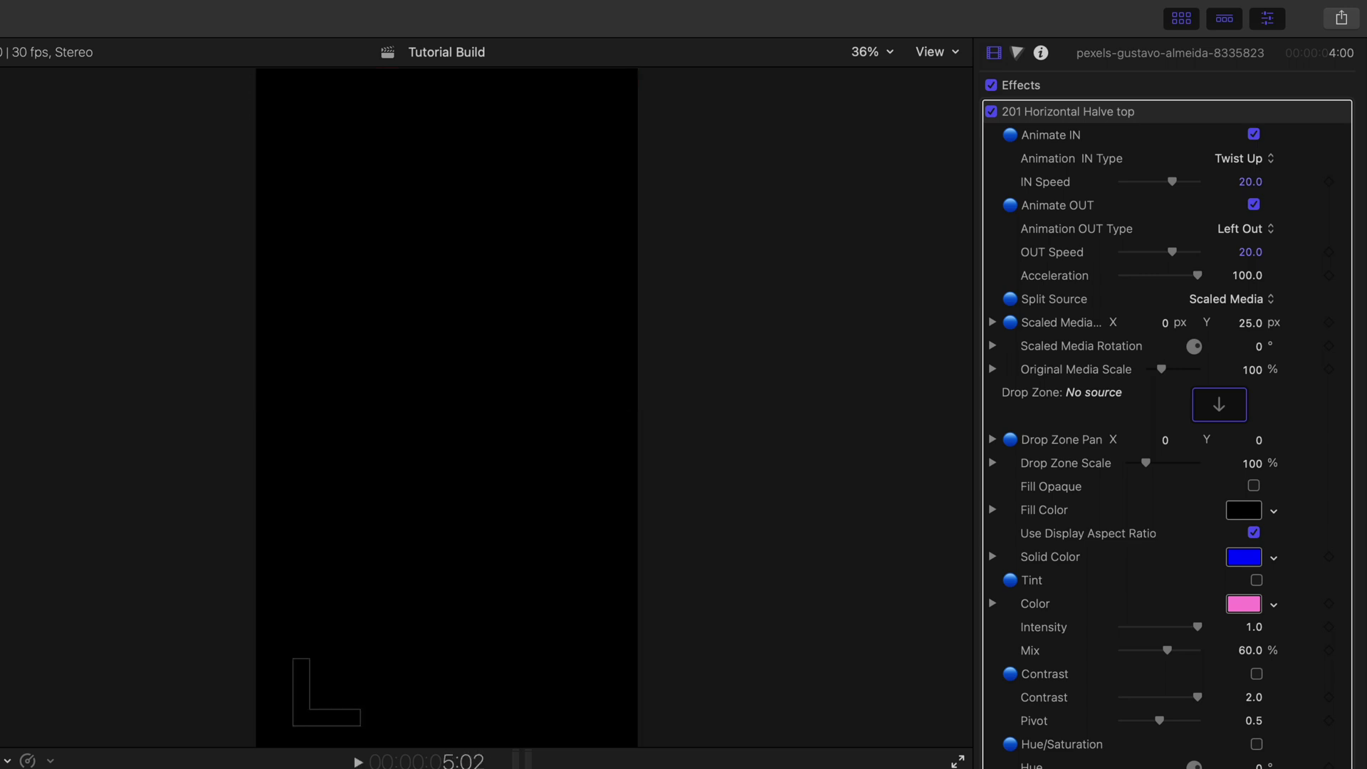
key("space")
key("space")
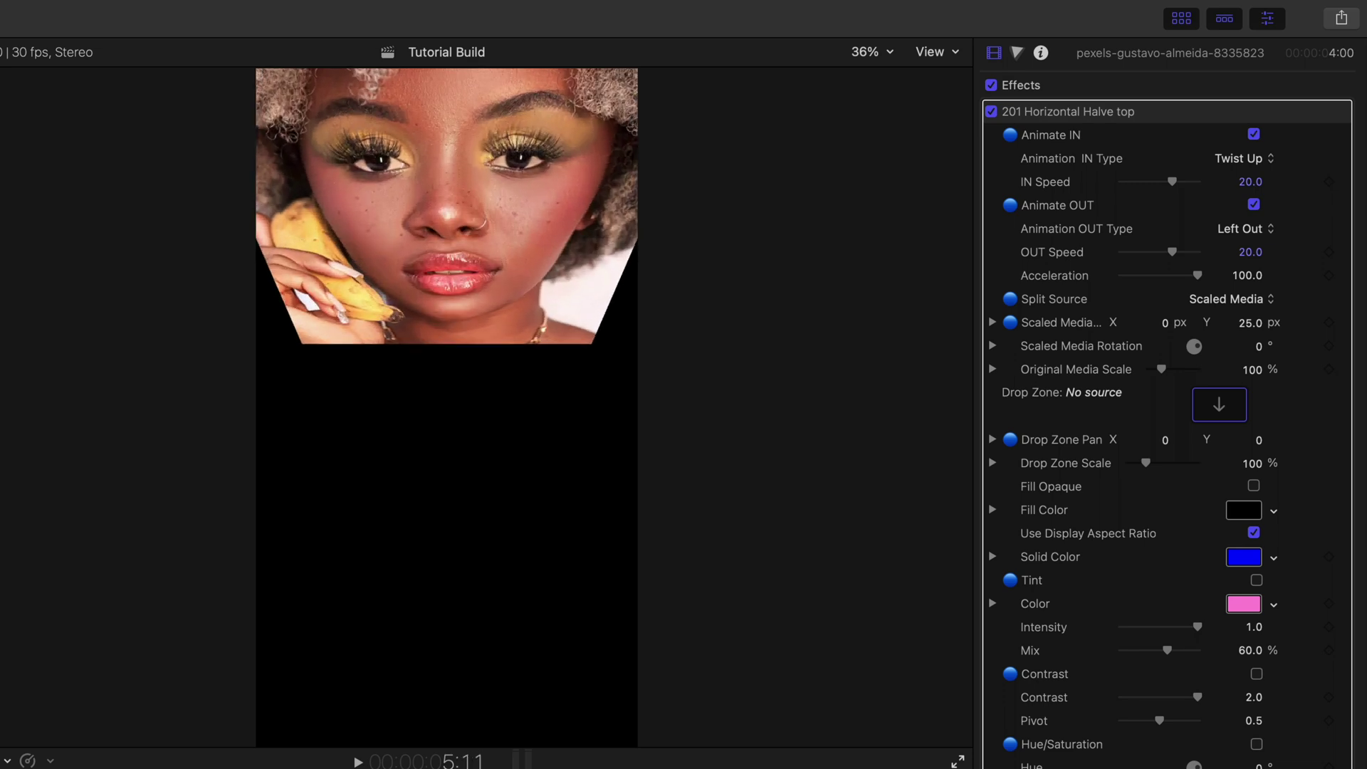
- Change the intro animation to Twist Left and replay it
left_click(1243, 158)
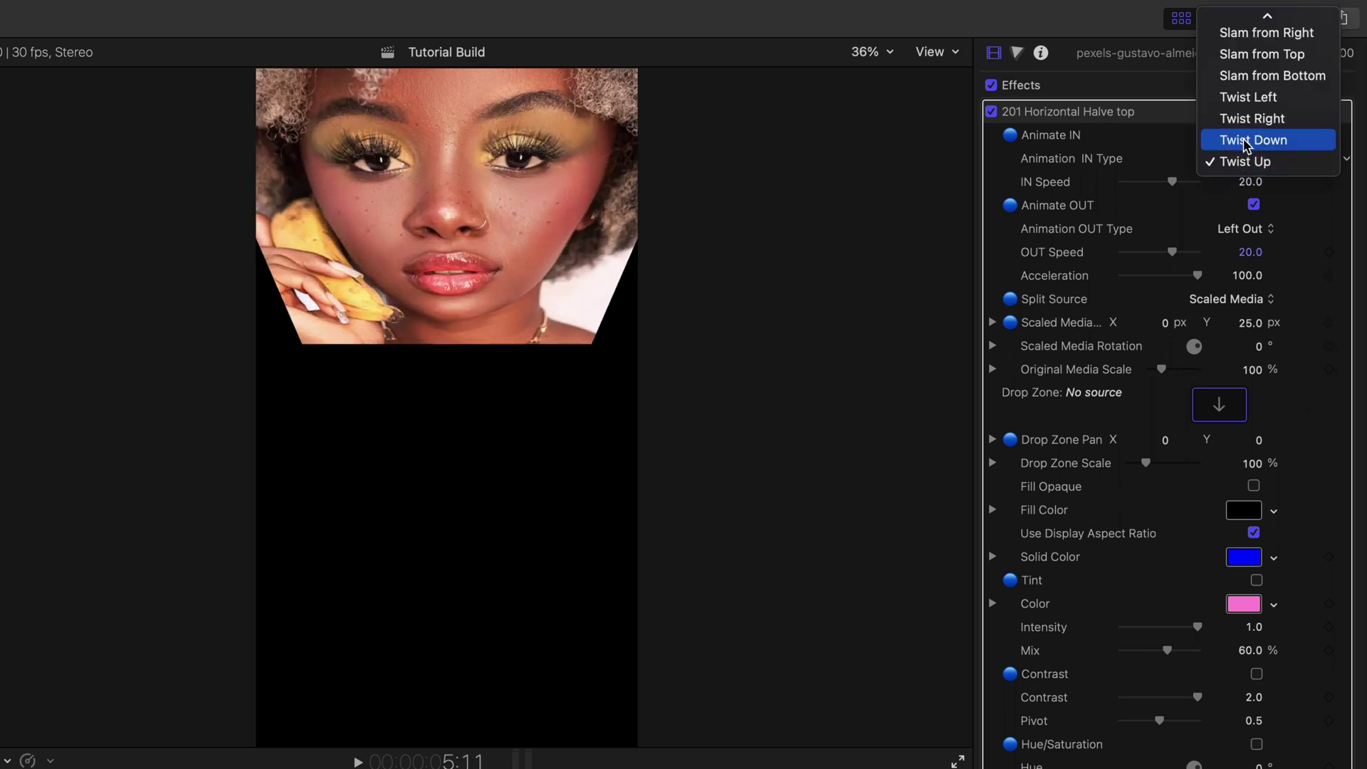
left_click(1251, 94)
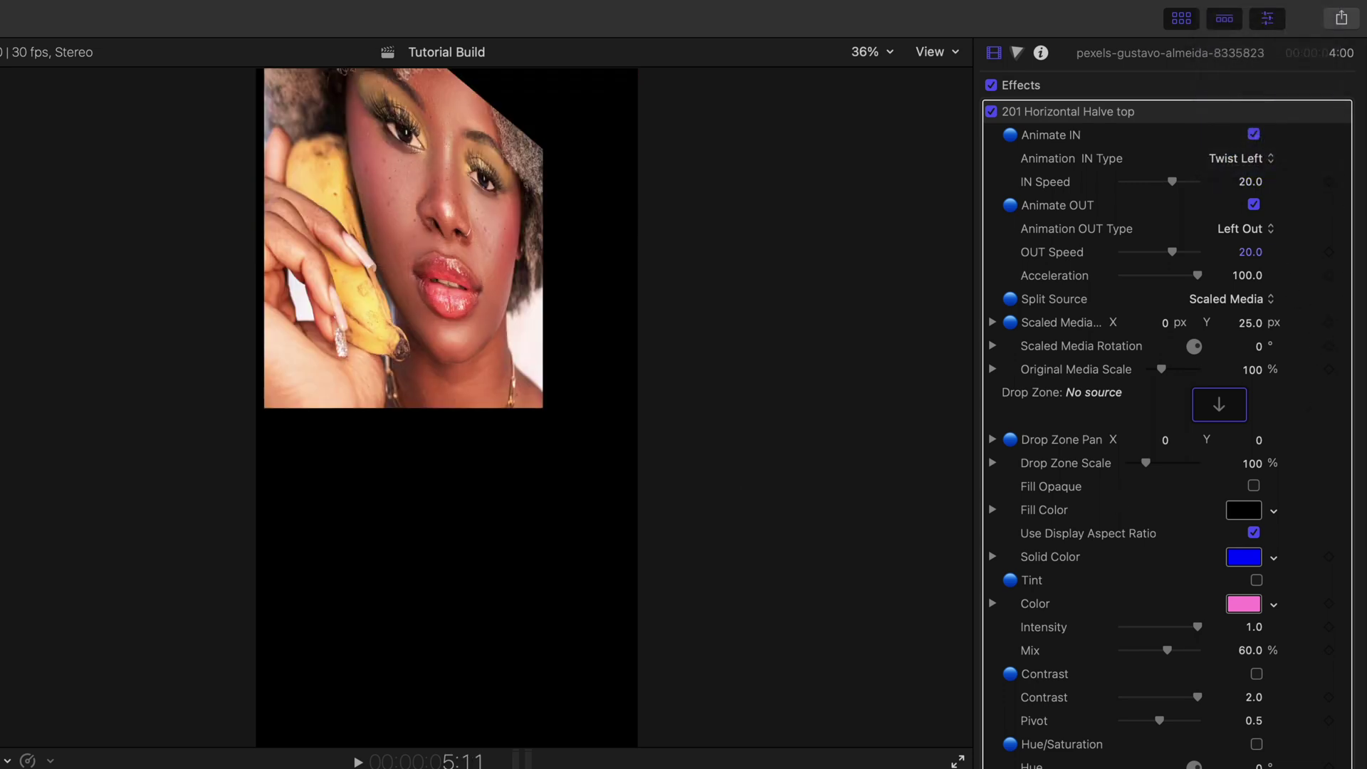
key("/")
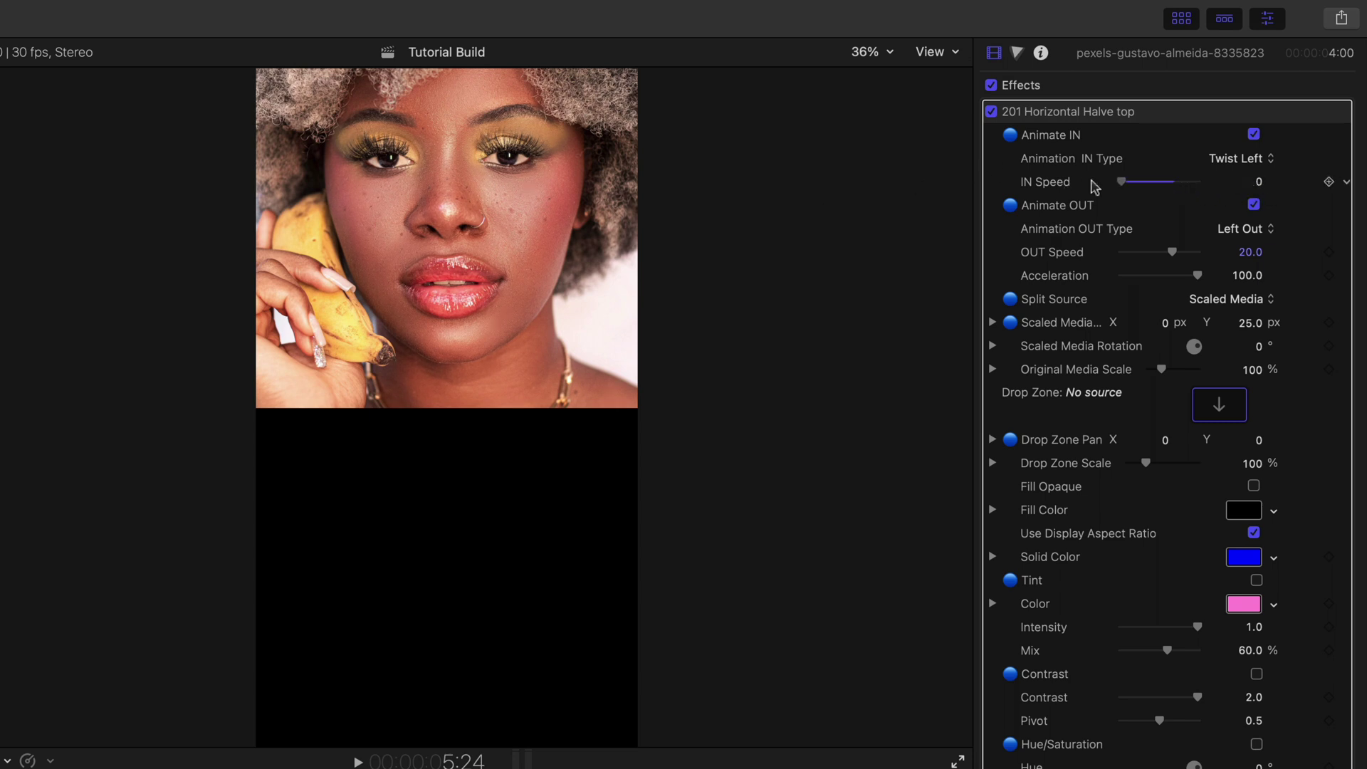
- Set IN Speed to 20, preview the Twist Left entrance, and check the Left Out exit
left_click_drag(1173, 181, 1234, 186)
left_click(1252, 182)
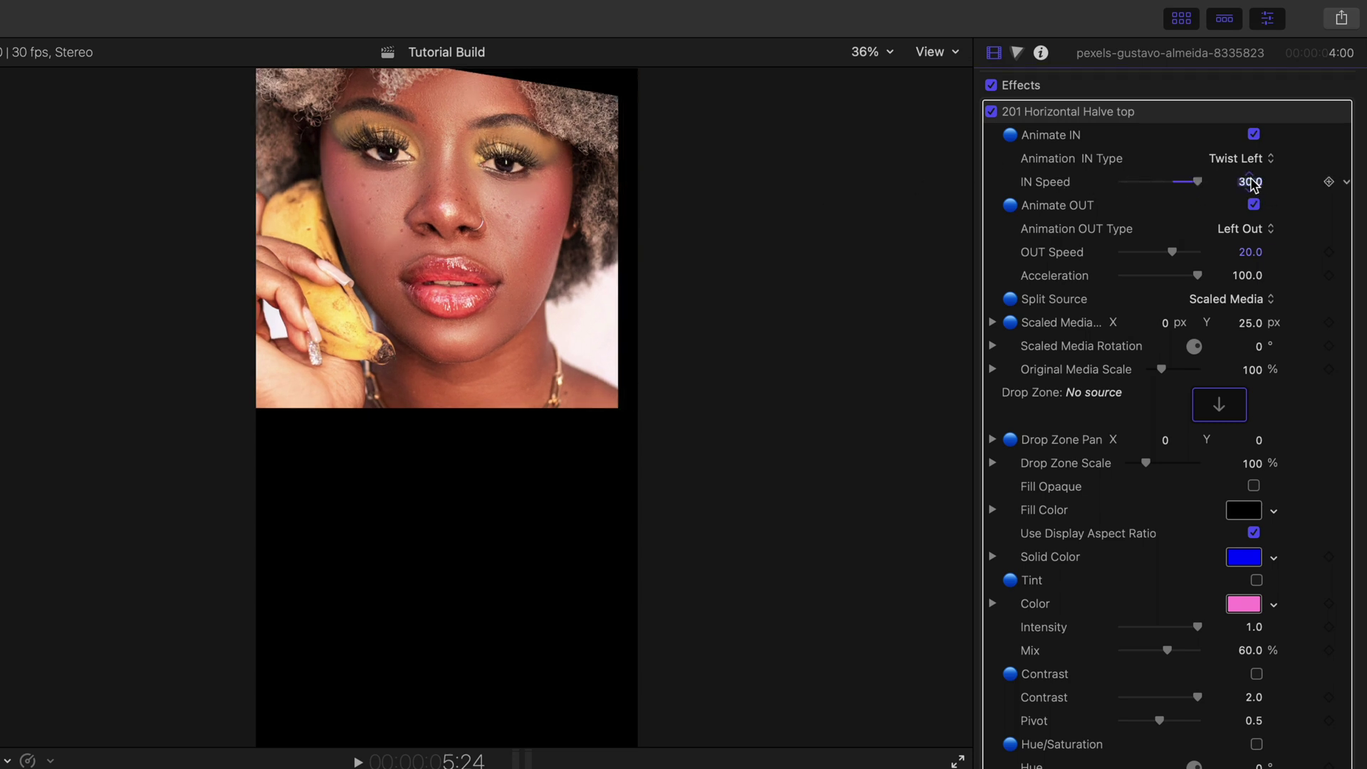
type("20")
key("Return")
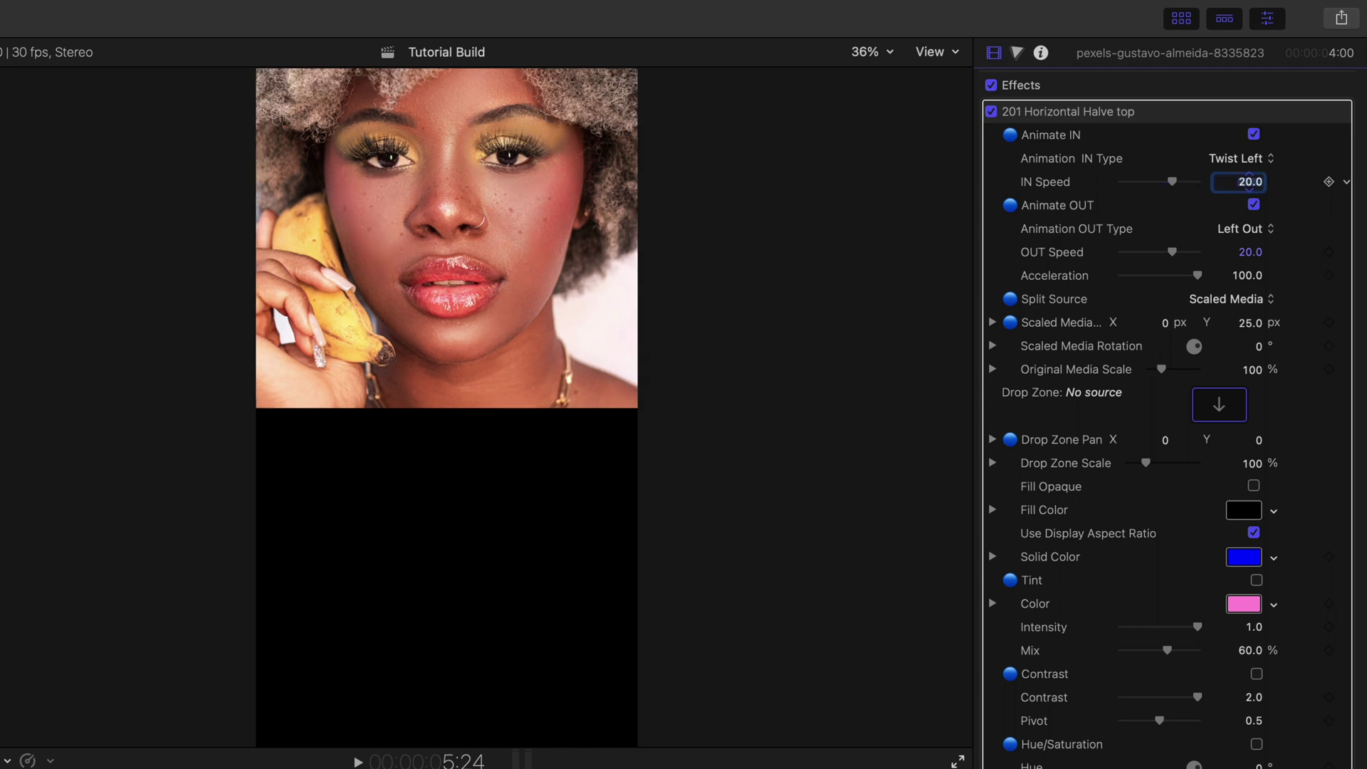
key("/")
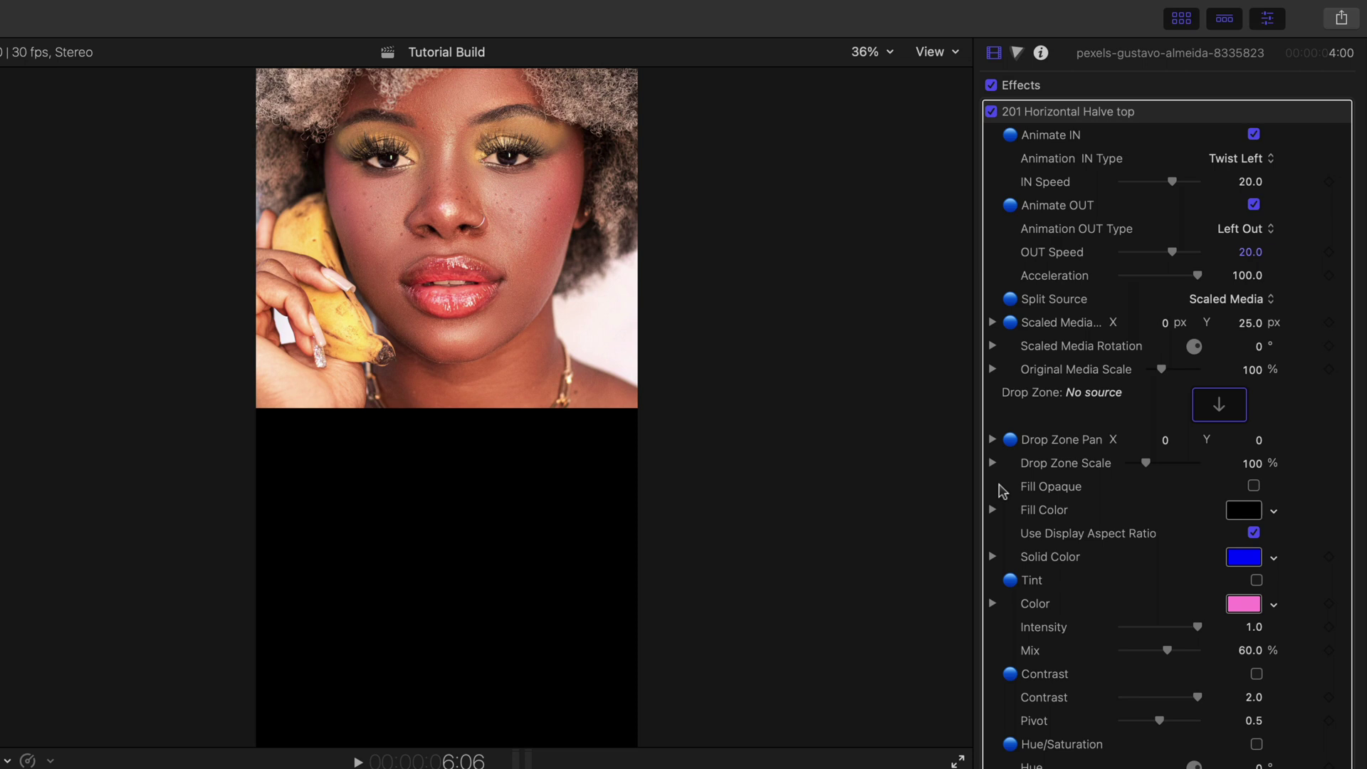
left_click(1255, 233)
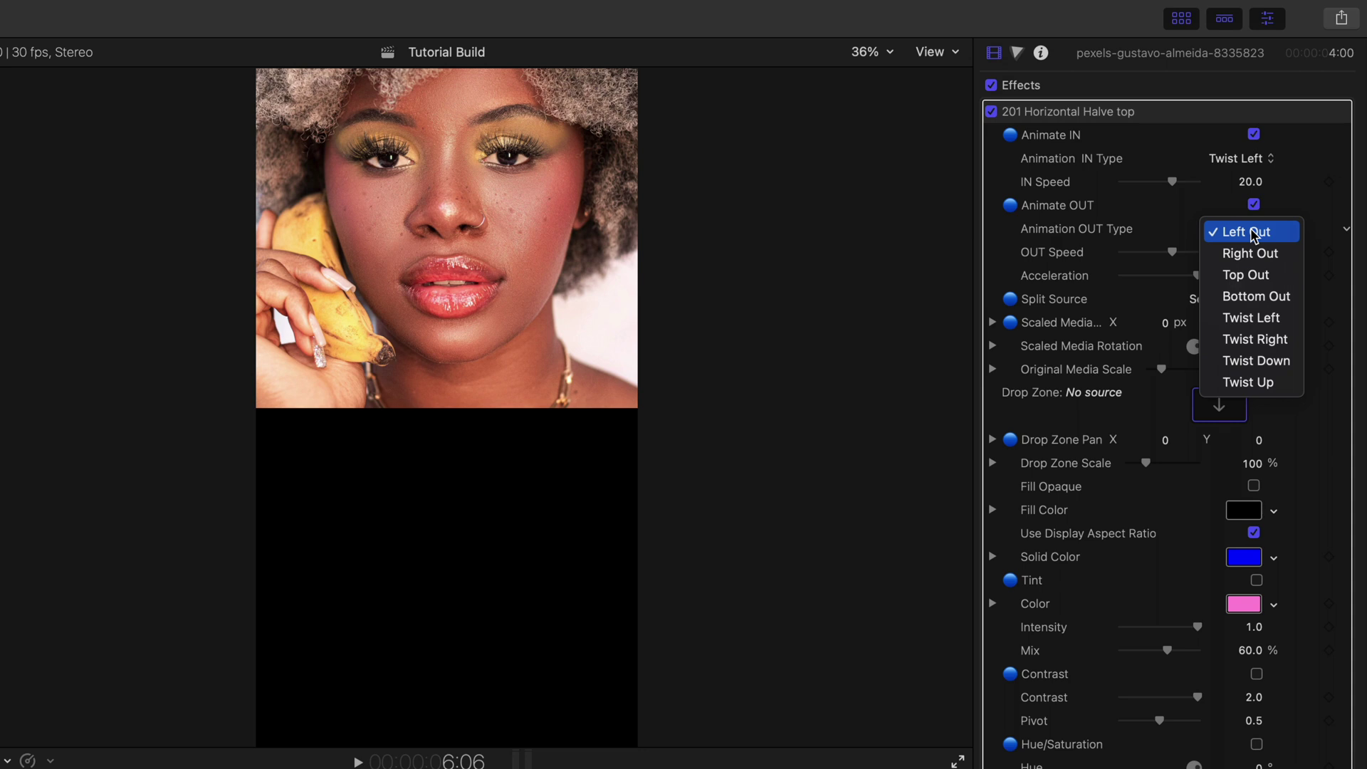
- Keep Left Out as the exit, preview the twist-in at Acceleration 0, then restore Acceleration to 100.0
left_click(1255, 233)
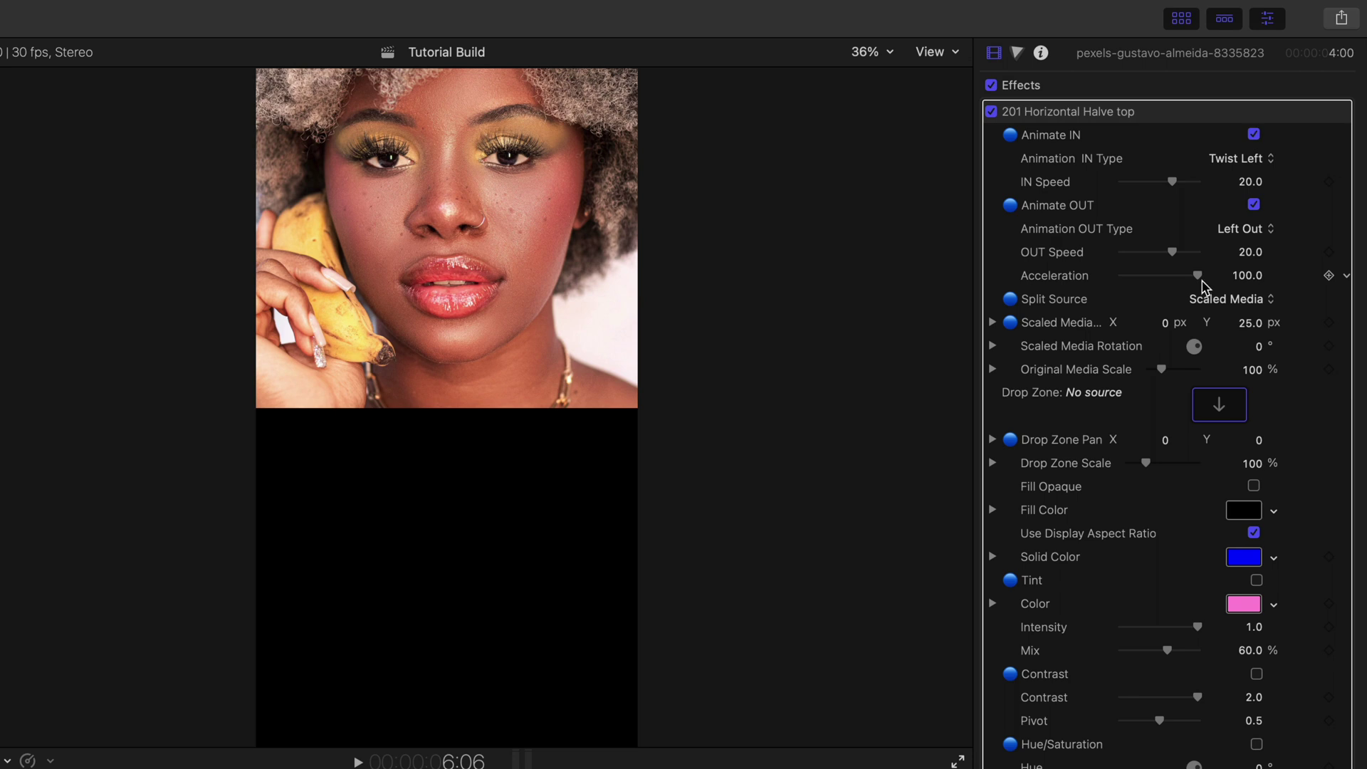
key("shift+slash")
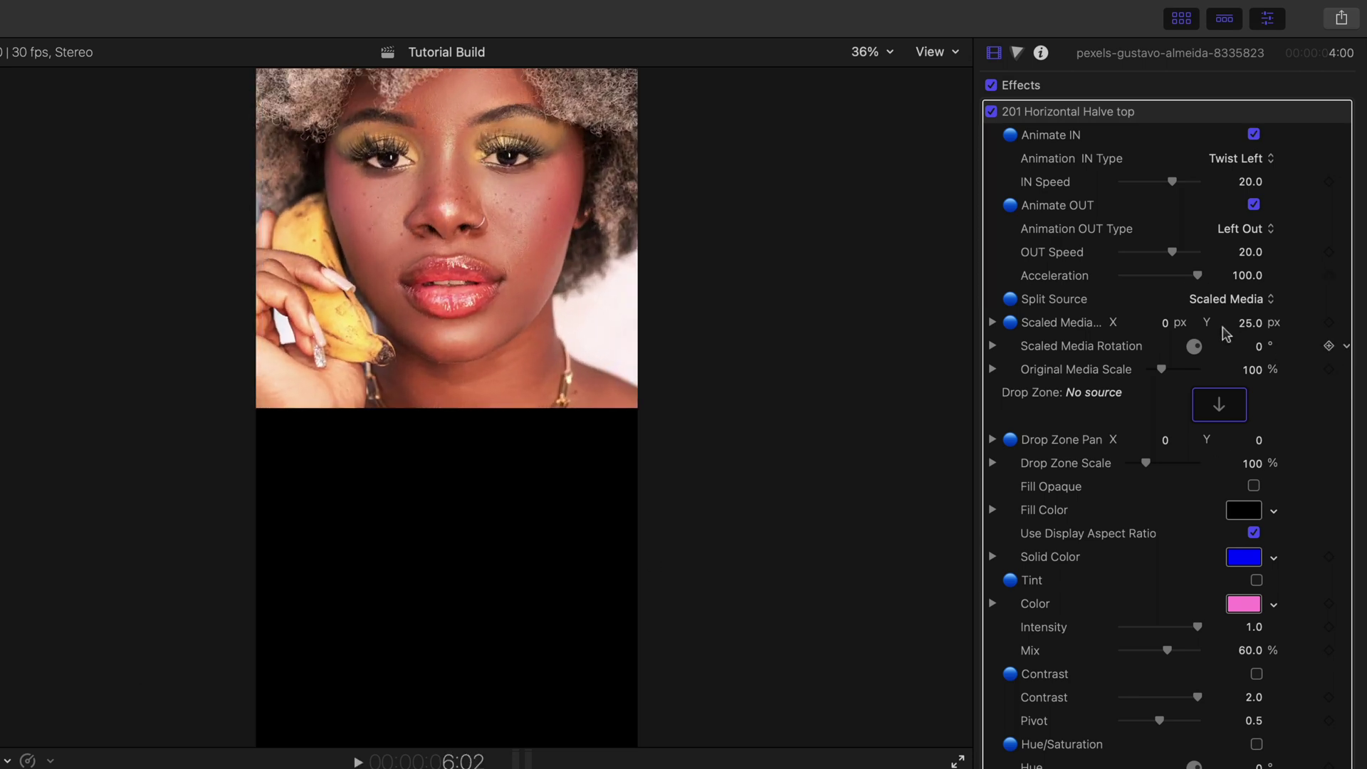
left_click_drag(1197, 275, 1122, 275)
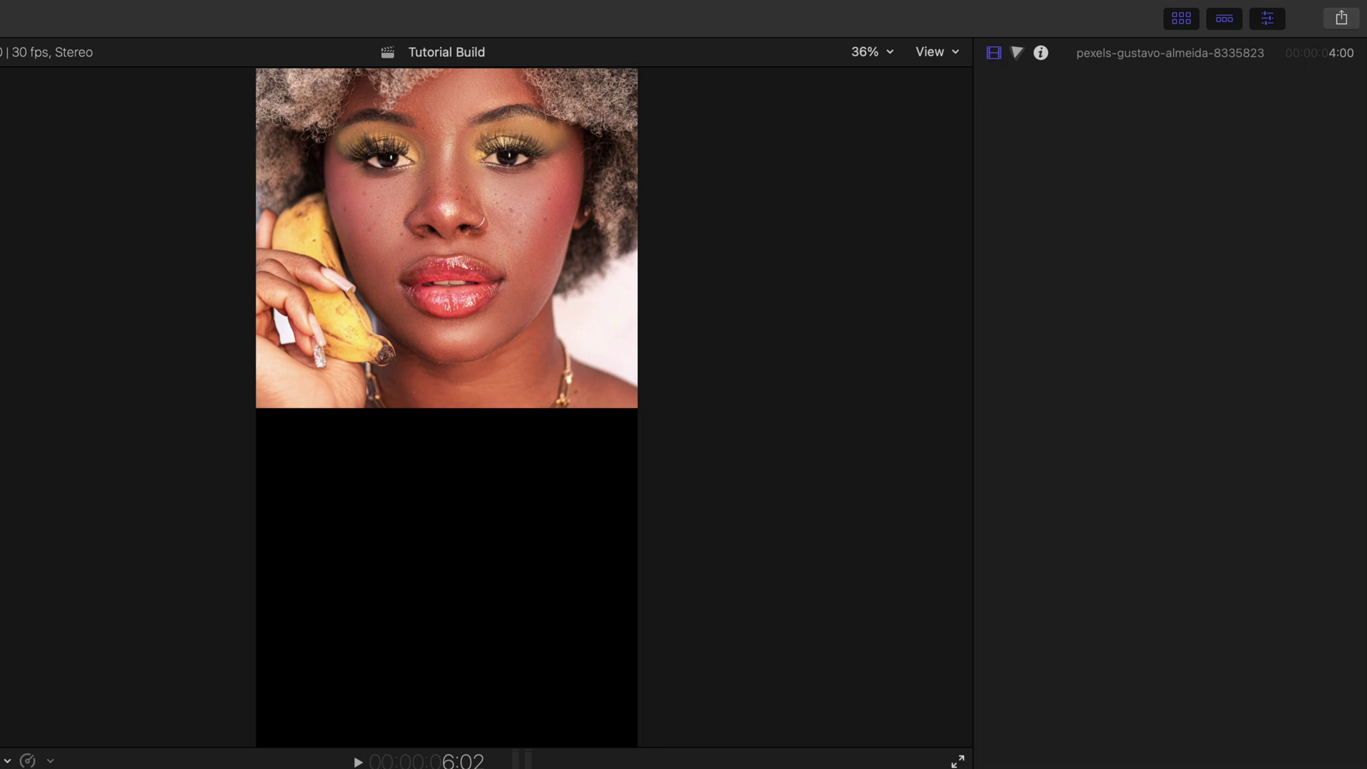
key("shift+slash")
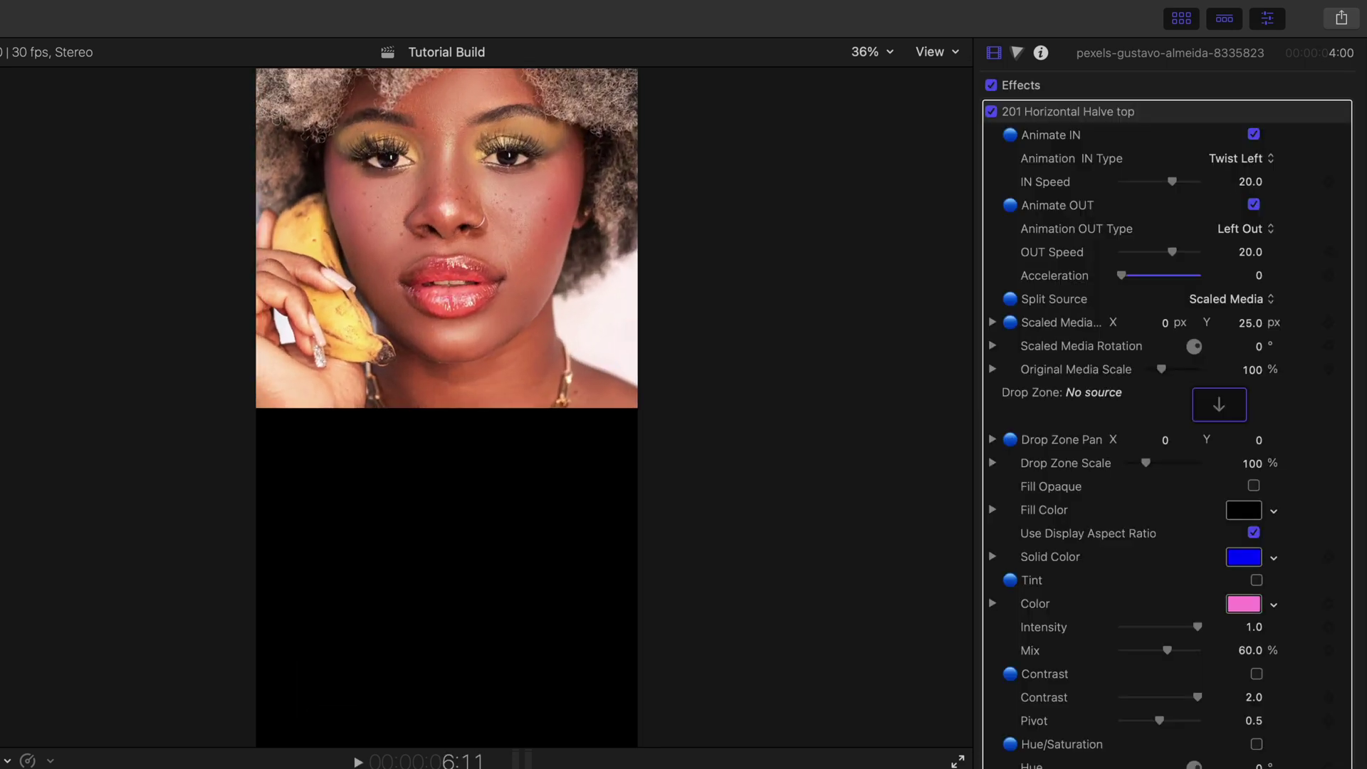
key("shift+slash")
left_click_drag(1121, 276, 1260, 279)
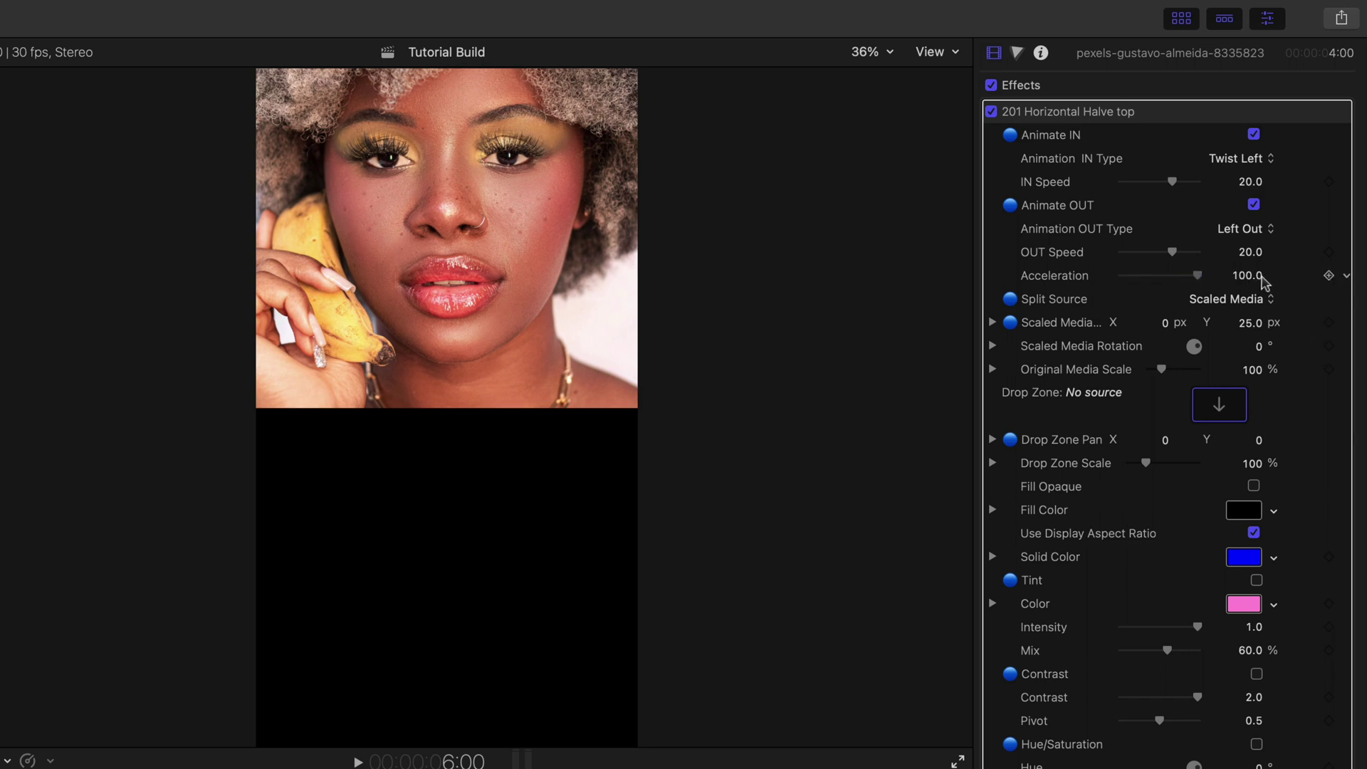
key("shift+slash")
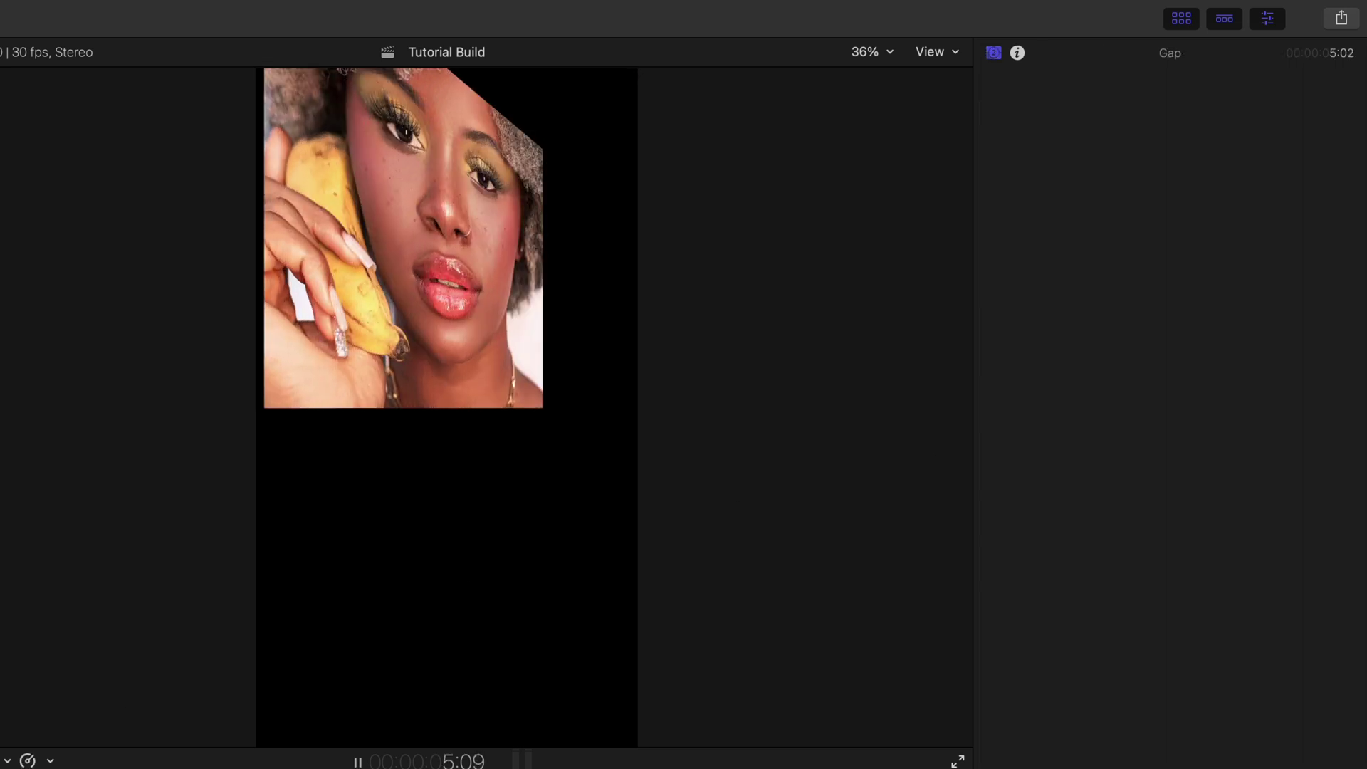
key("c")
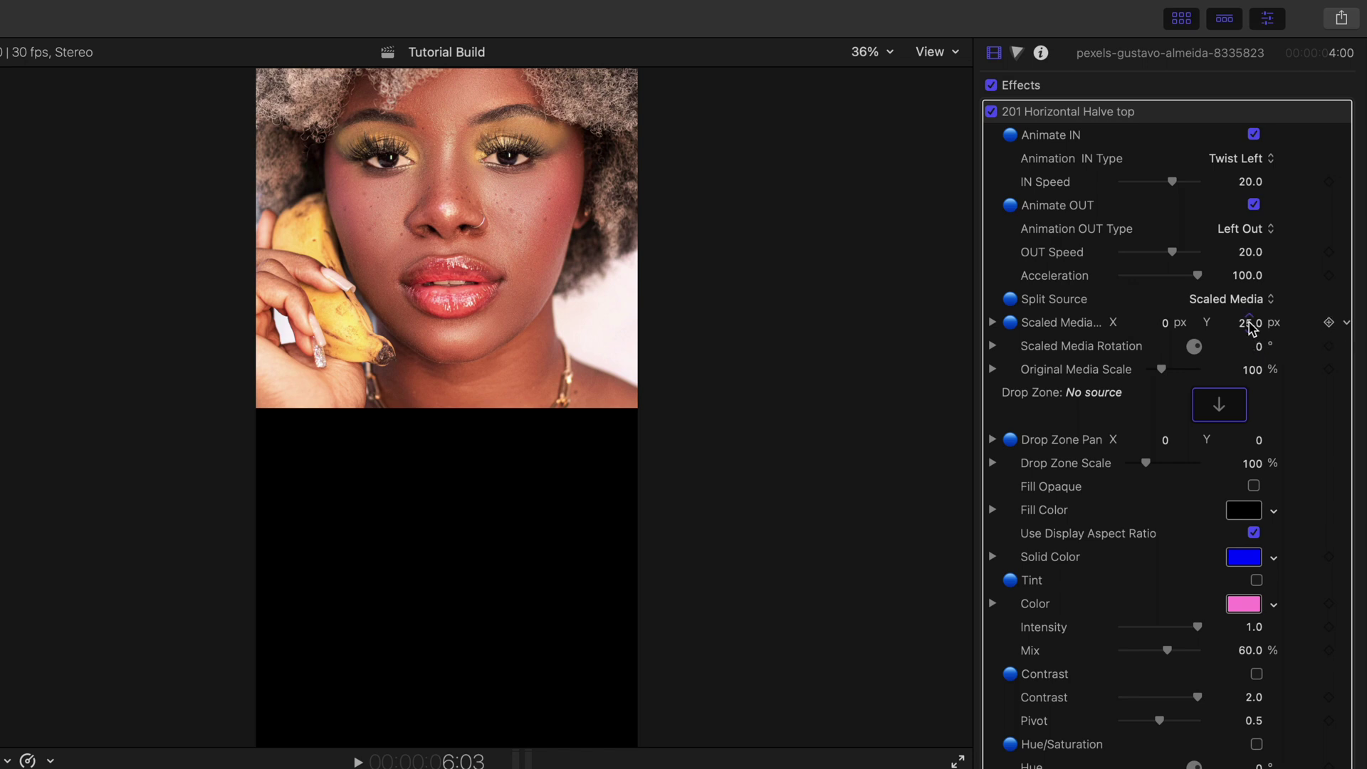
- Lower the top clip's Scaled Media Y offset from 25.0 to about 21.9 px
left_click_drag(1250, 322, 1259, 378)
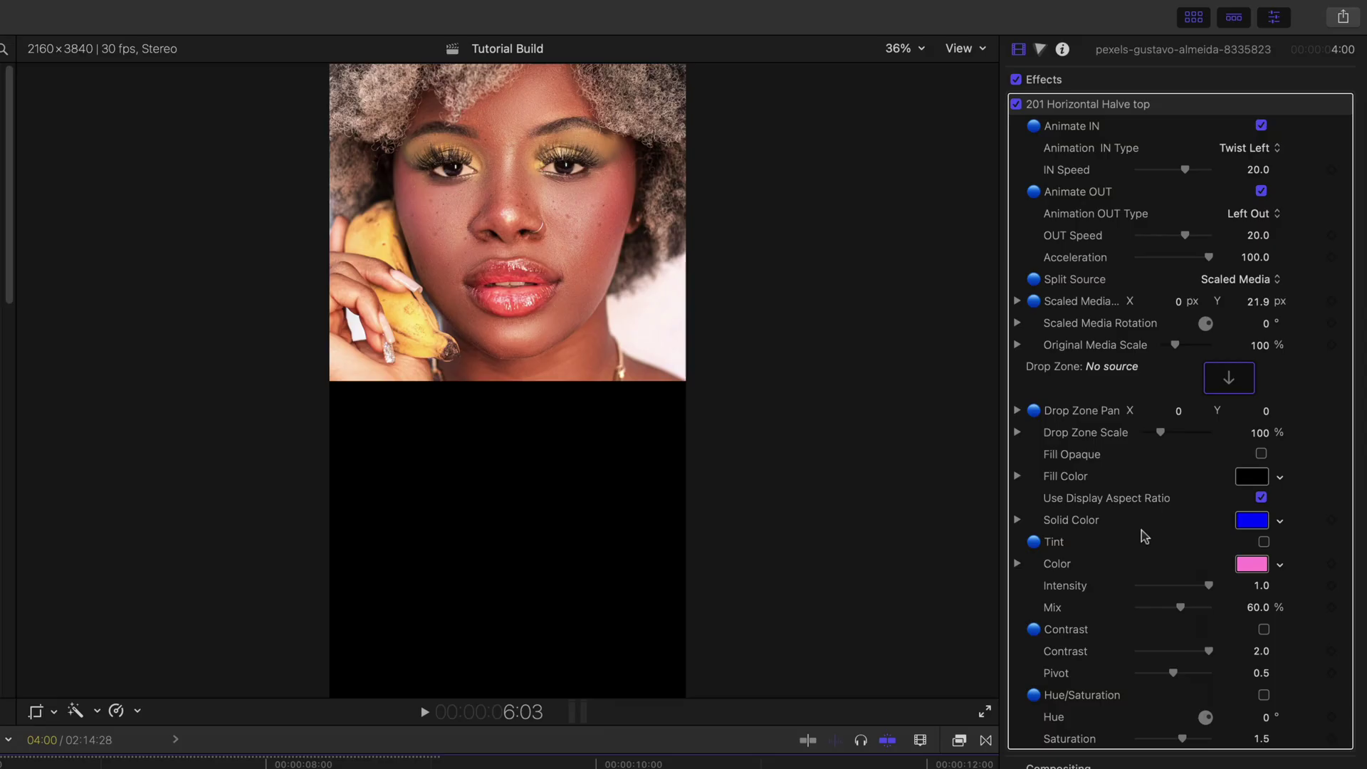
- Turn on Tint for the top clip and set its colour to blue
left_click(1265, 543)
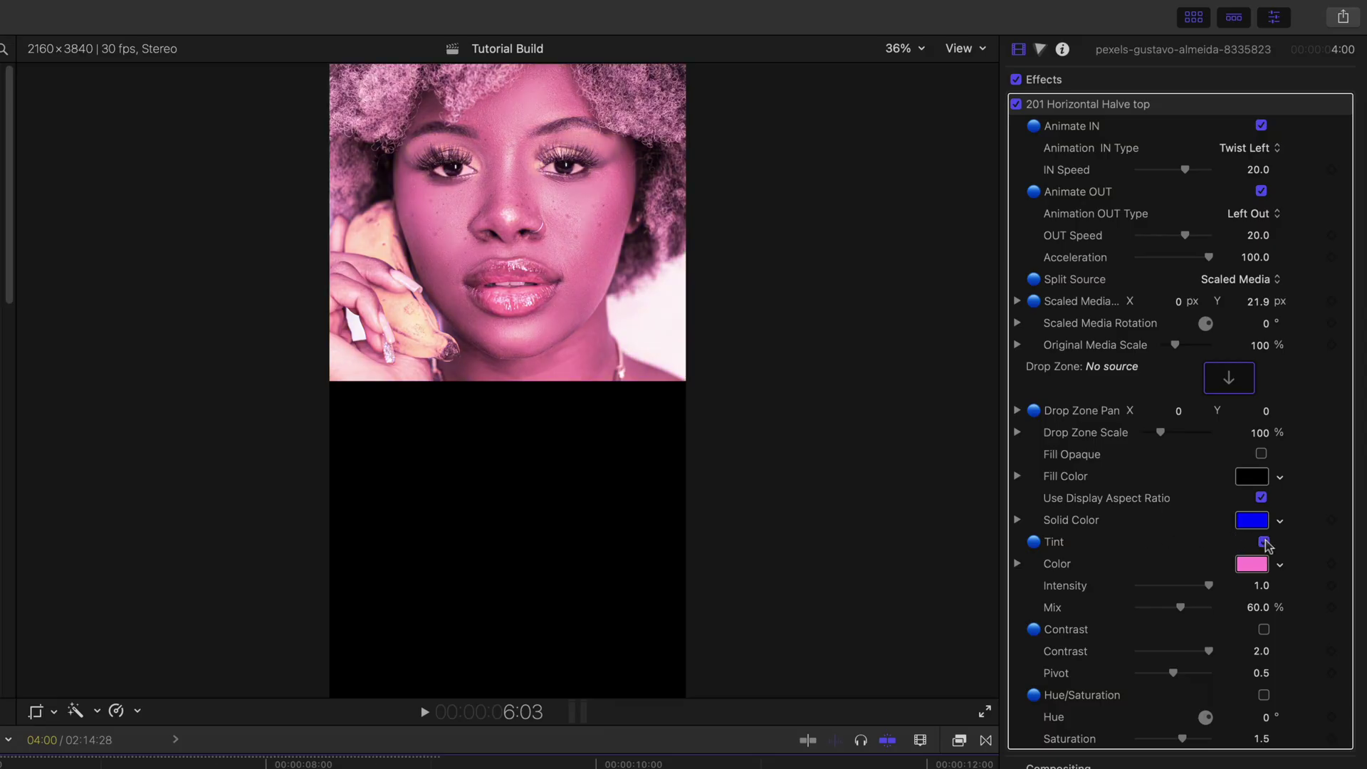
left_click(1251, 564)
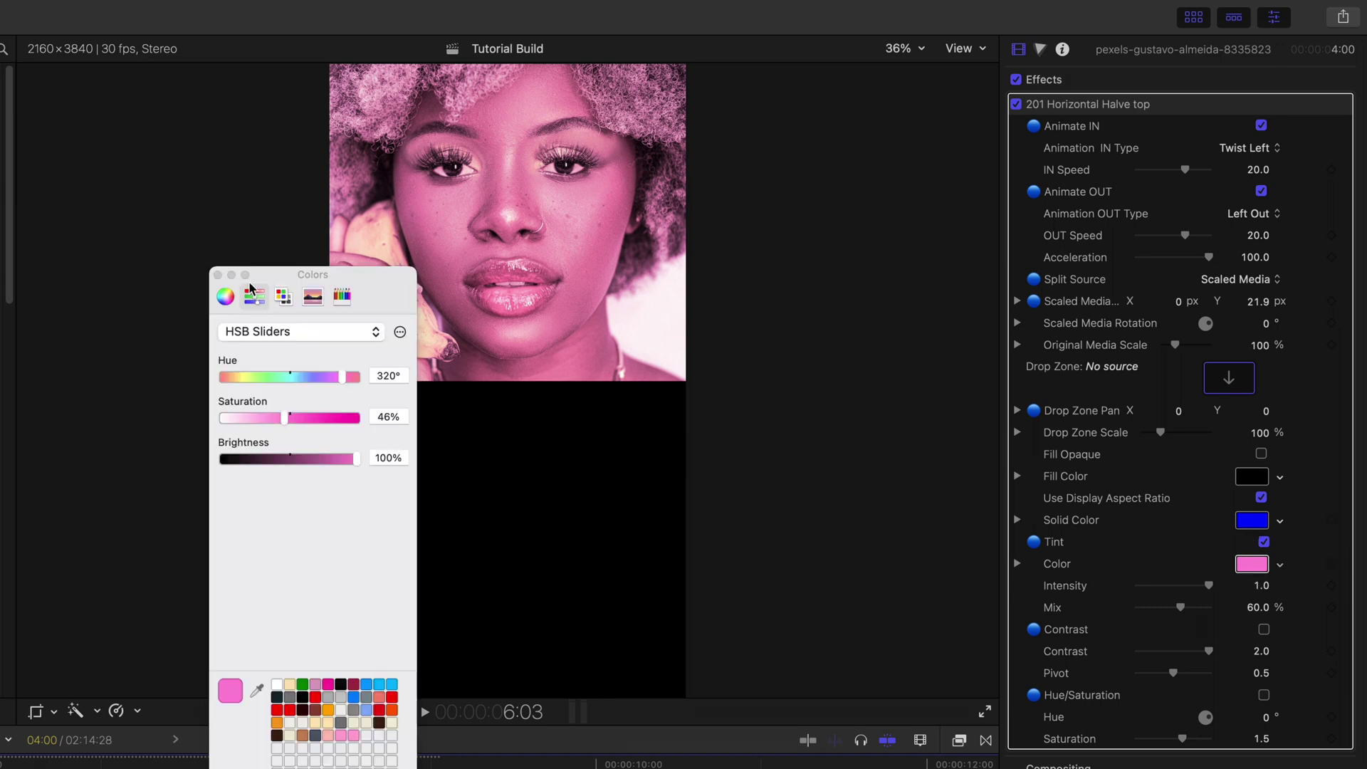
left_click(284, 297)
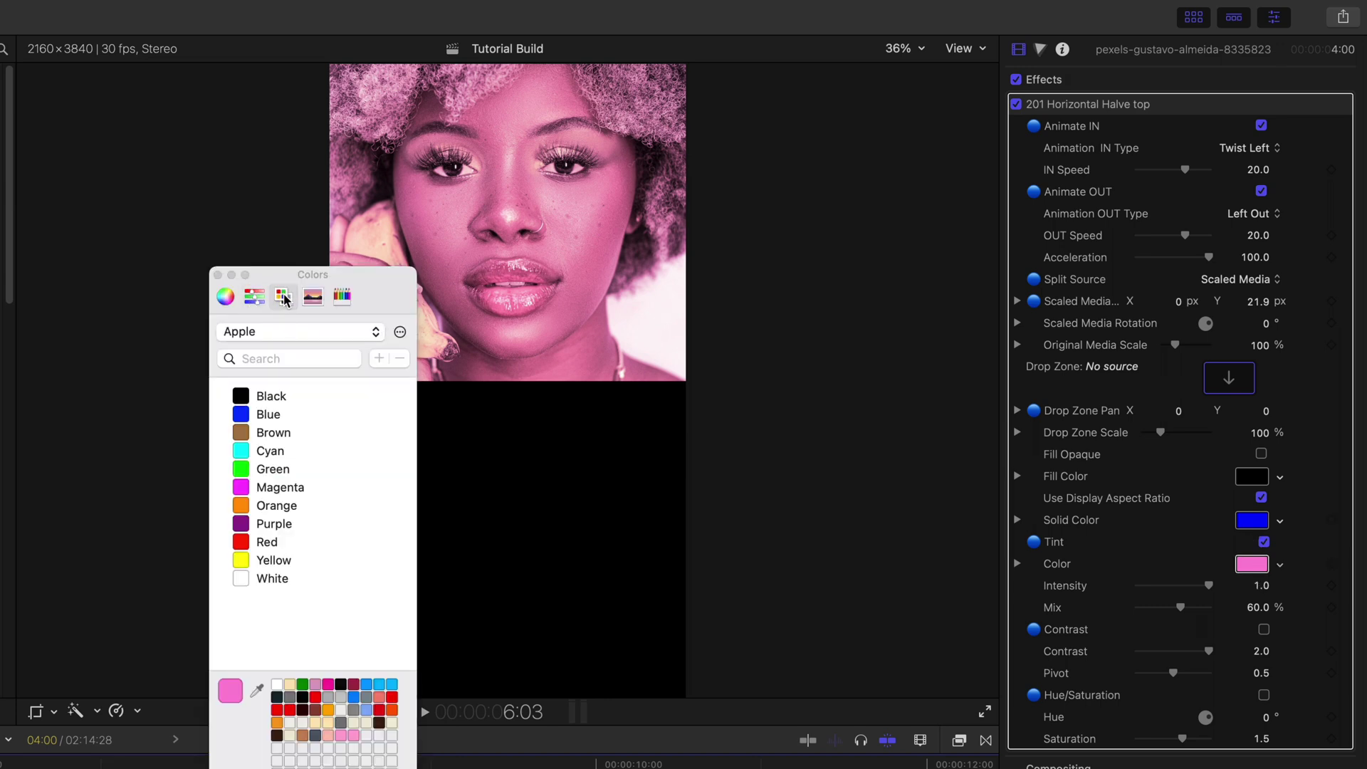
left_click(242, 415)
left_click(218, 275)
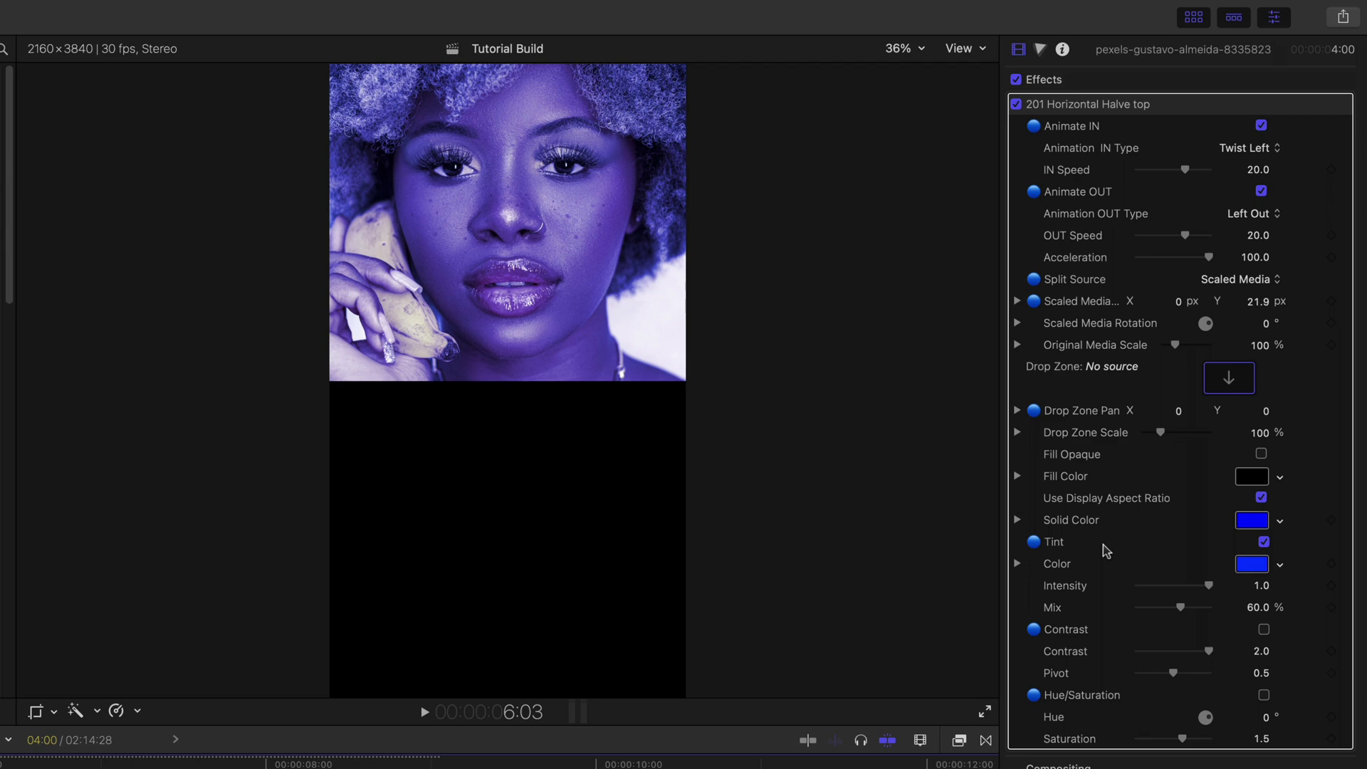
- Enable Contrast and Hue/Saturation, desaturating to -1.0 and settling contrast at 1.57
left_click(1264, 630)
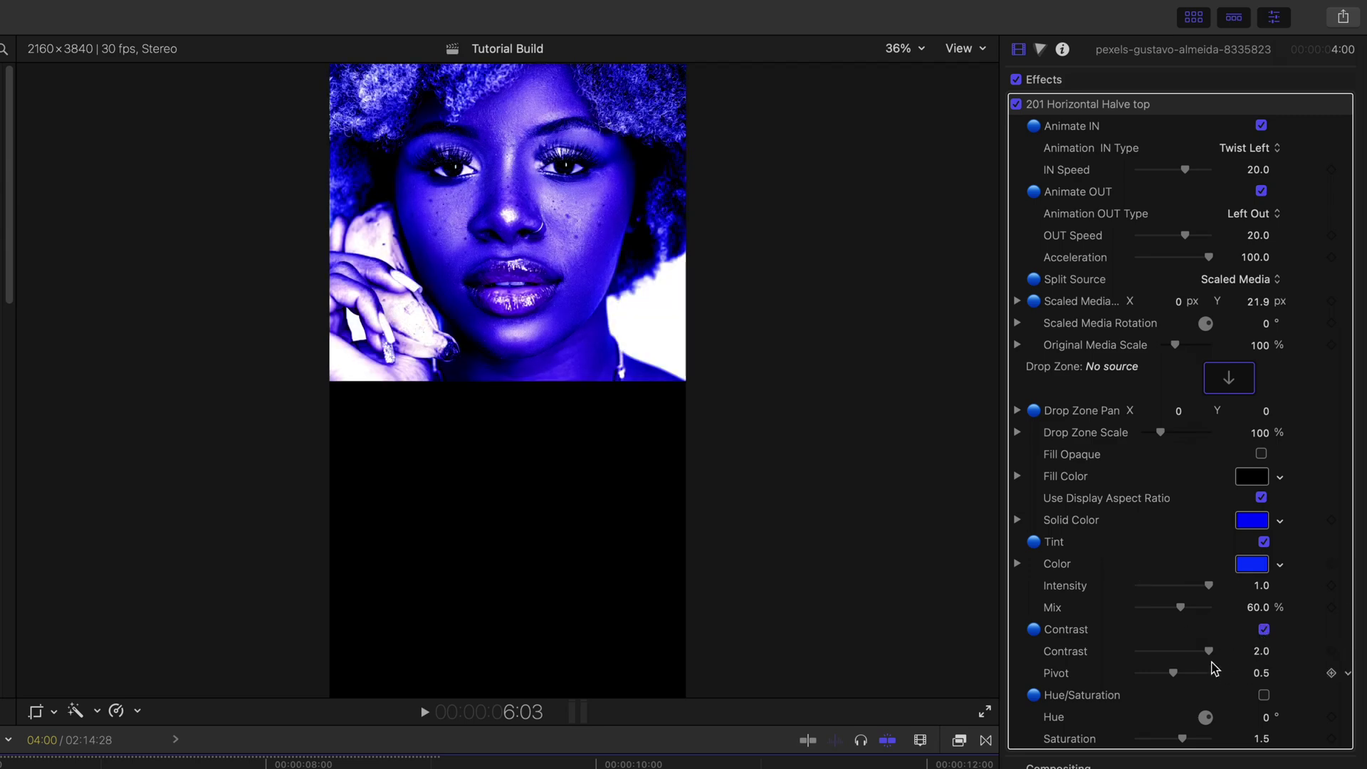
mouse_move(1208, 651)
left_mouse_down()
mouse_move(1163, 650)
mouse_move(1182, 652)
left_mouse_up()
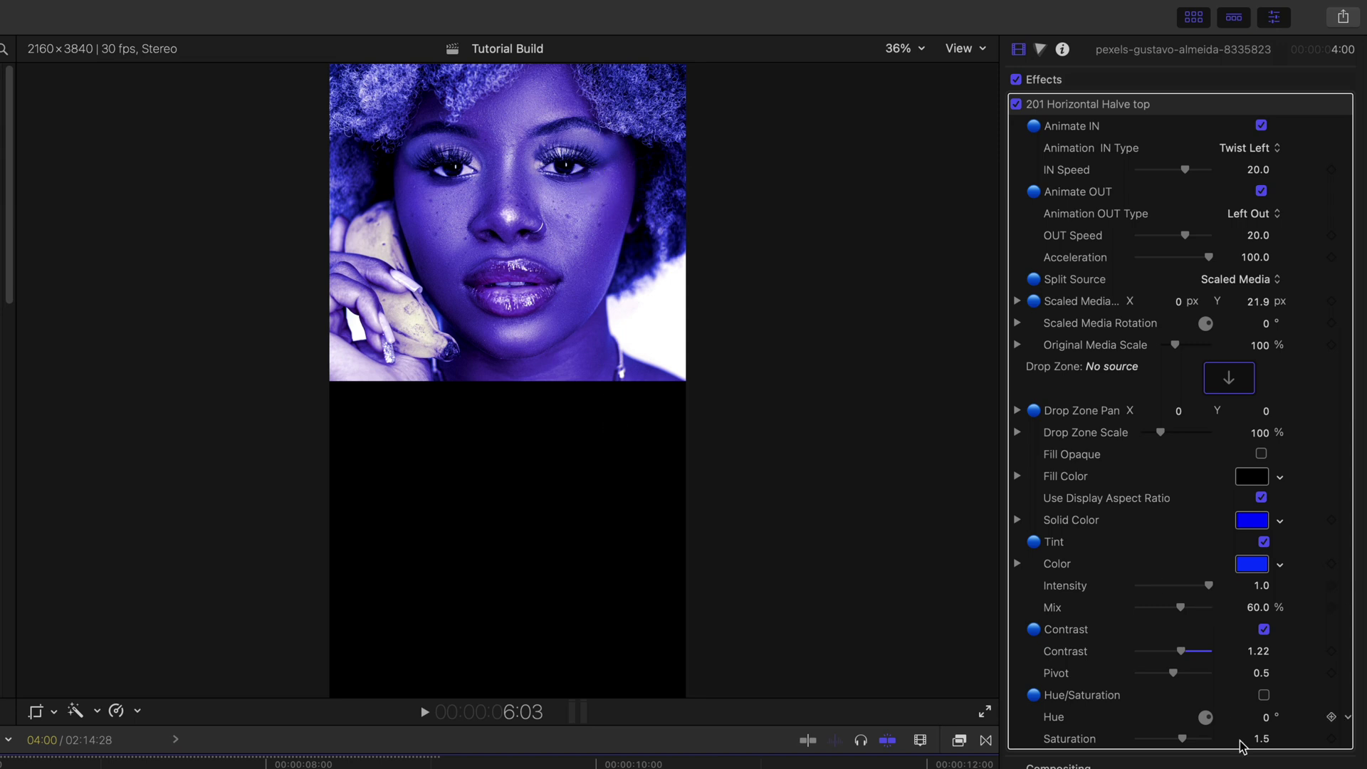
left_click(1264, 695)
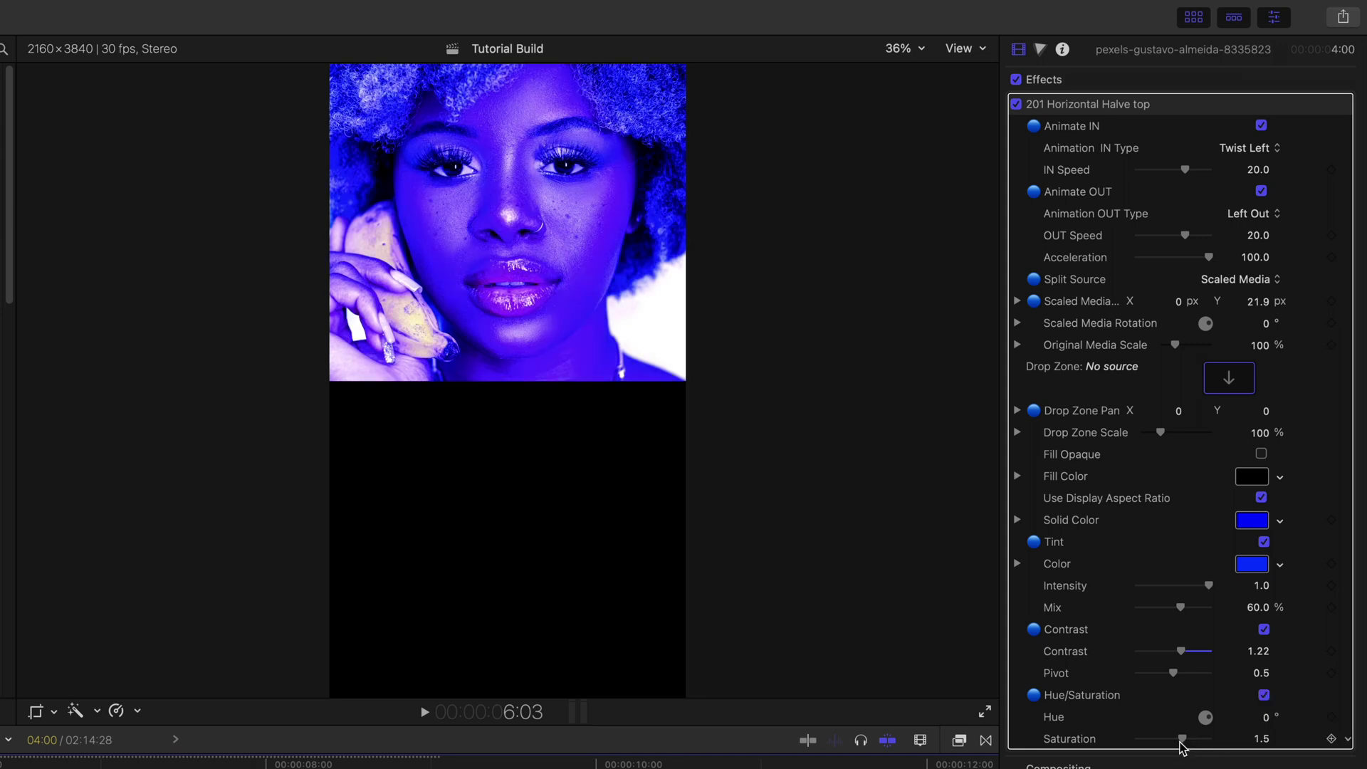
left_click_drag(1182, 739, 1070, 748)
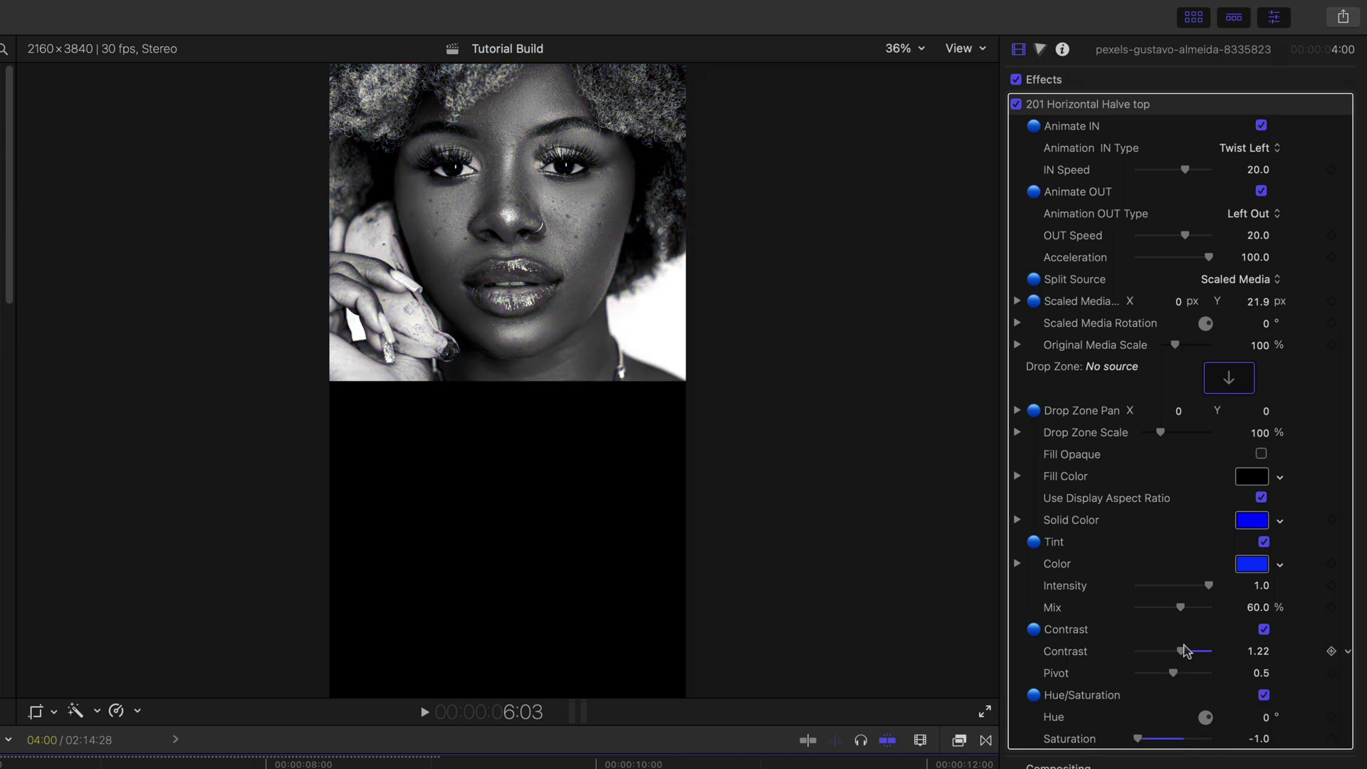
left_click_drag(1184, 650, 1198, 654)
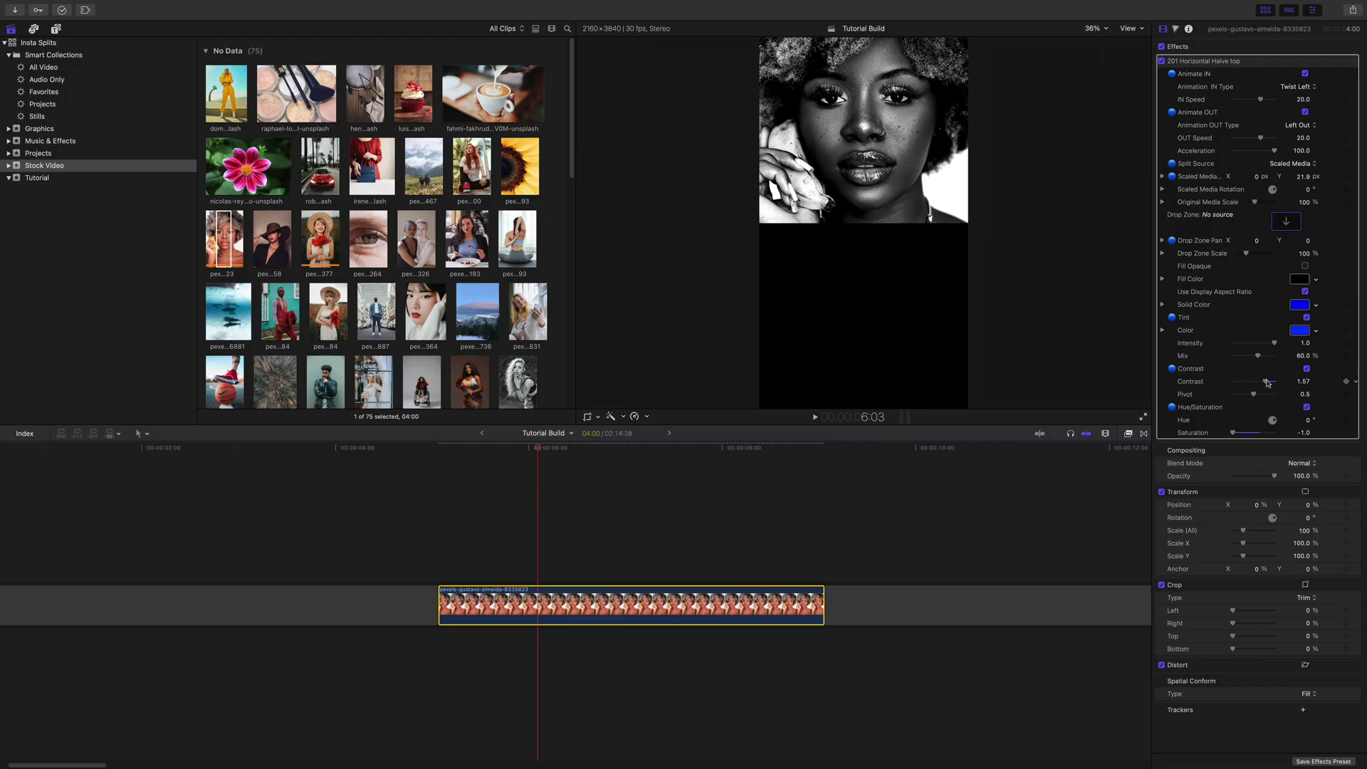
- Turn off Tint, Contrast and Hue/Saturation to restore natural colour
left_click(1307, 319)
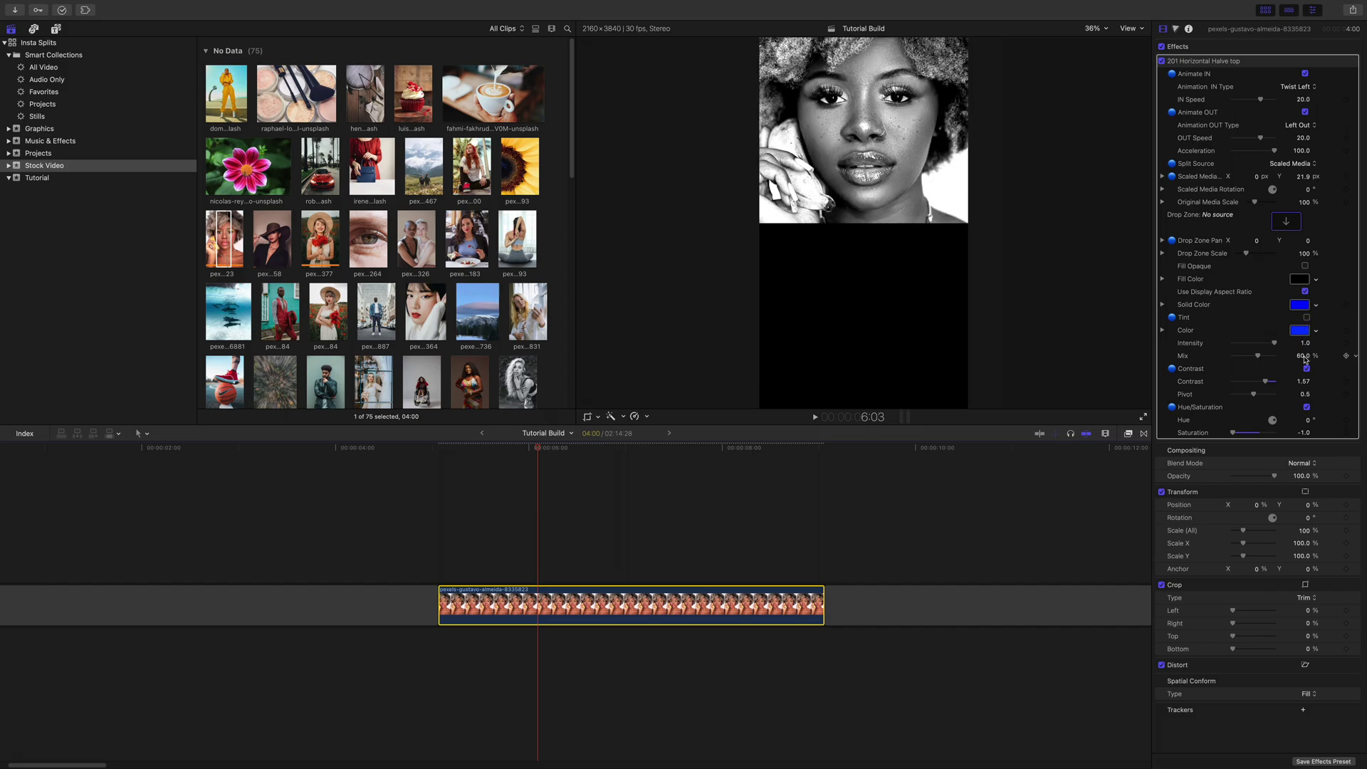
left_click(1308, 370)
left_click(1308, 408)
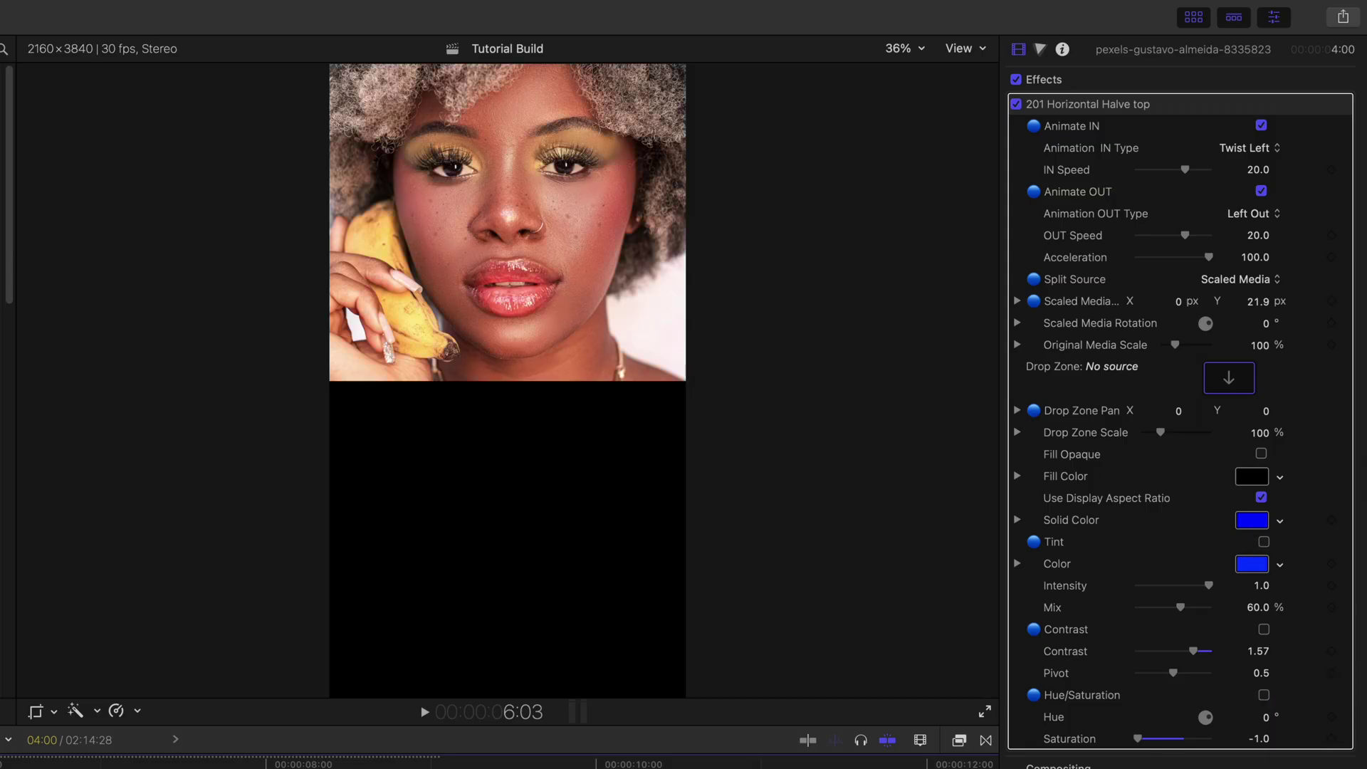
- Play back the project around the split, stopping at 23:07
key("shift+question")
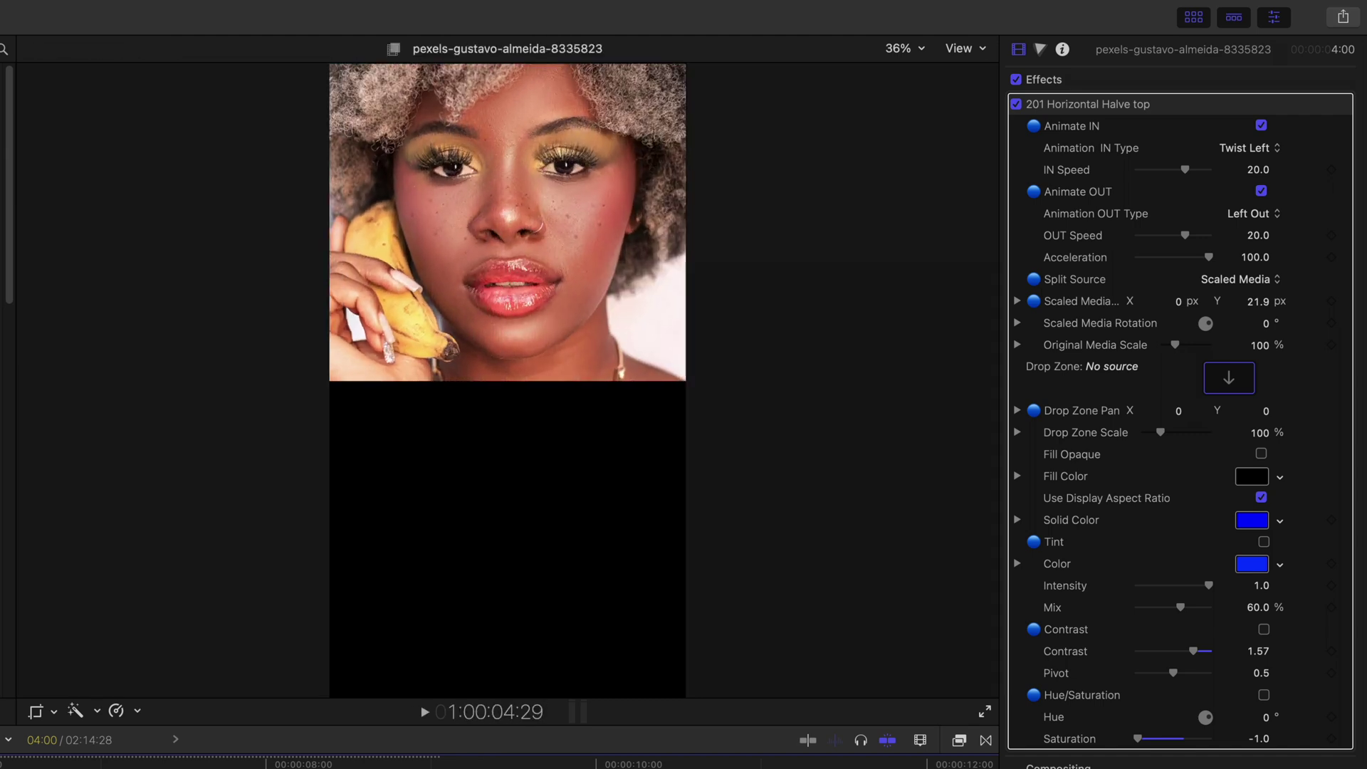
left_click(732, 449)
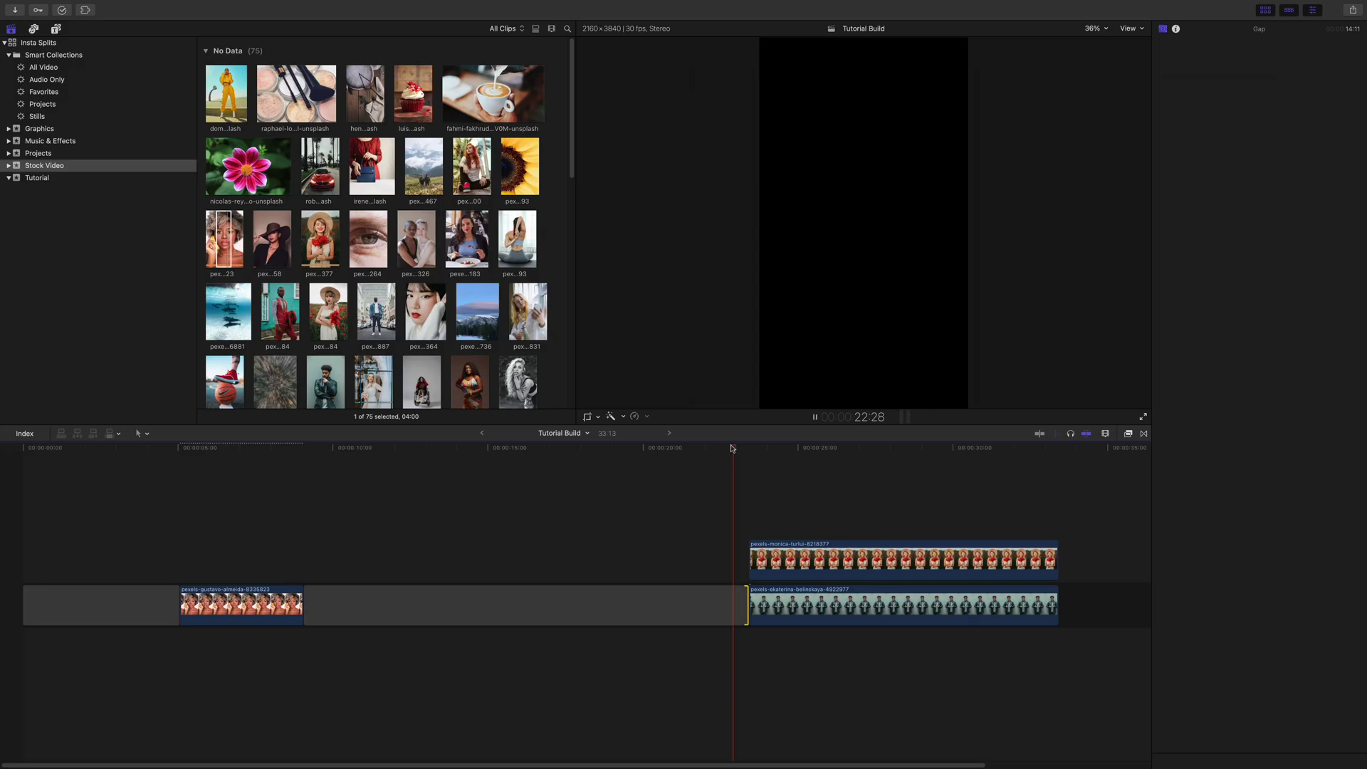
key("space")
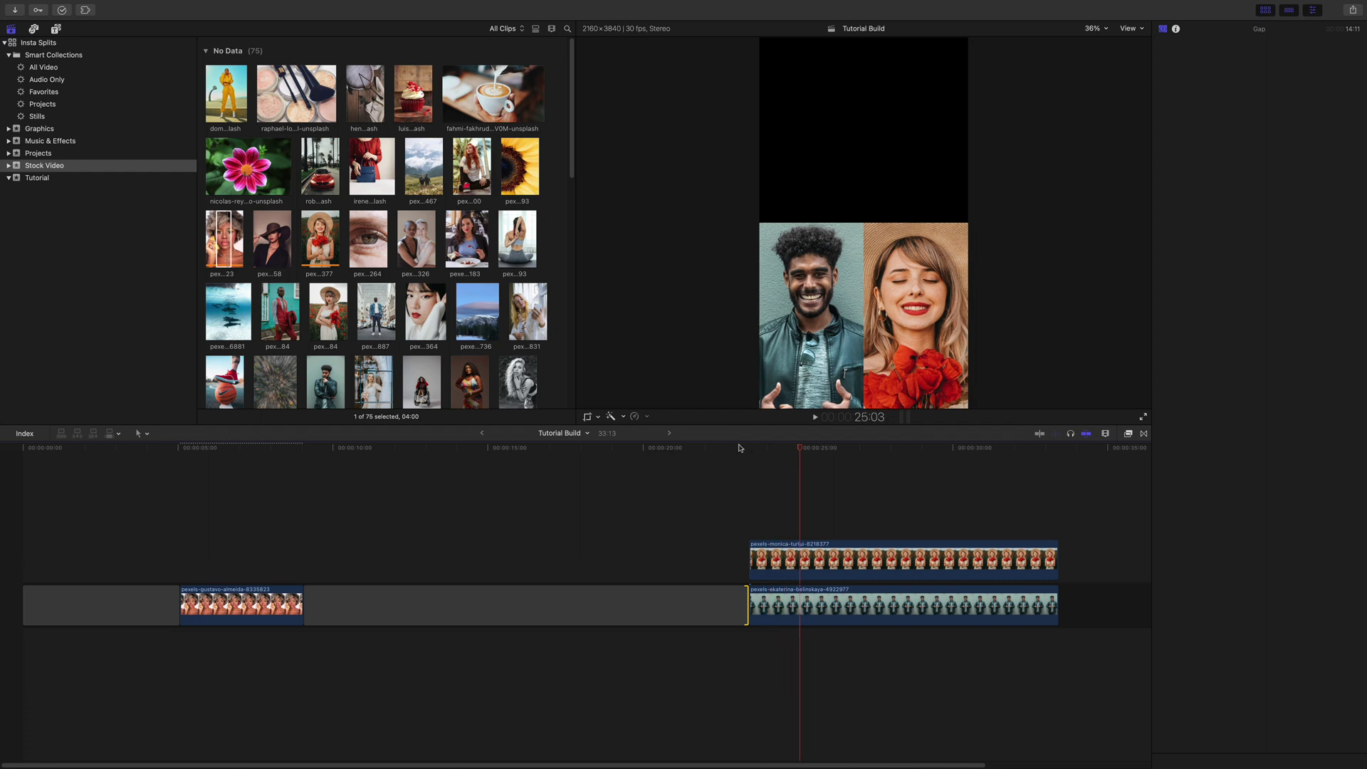
left_click(739, 448)
key("space")
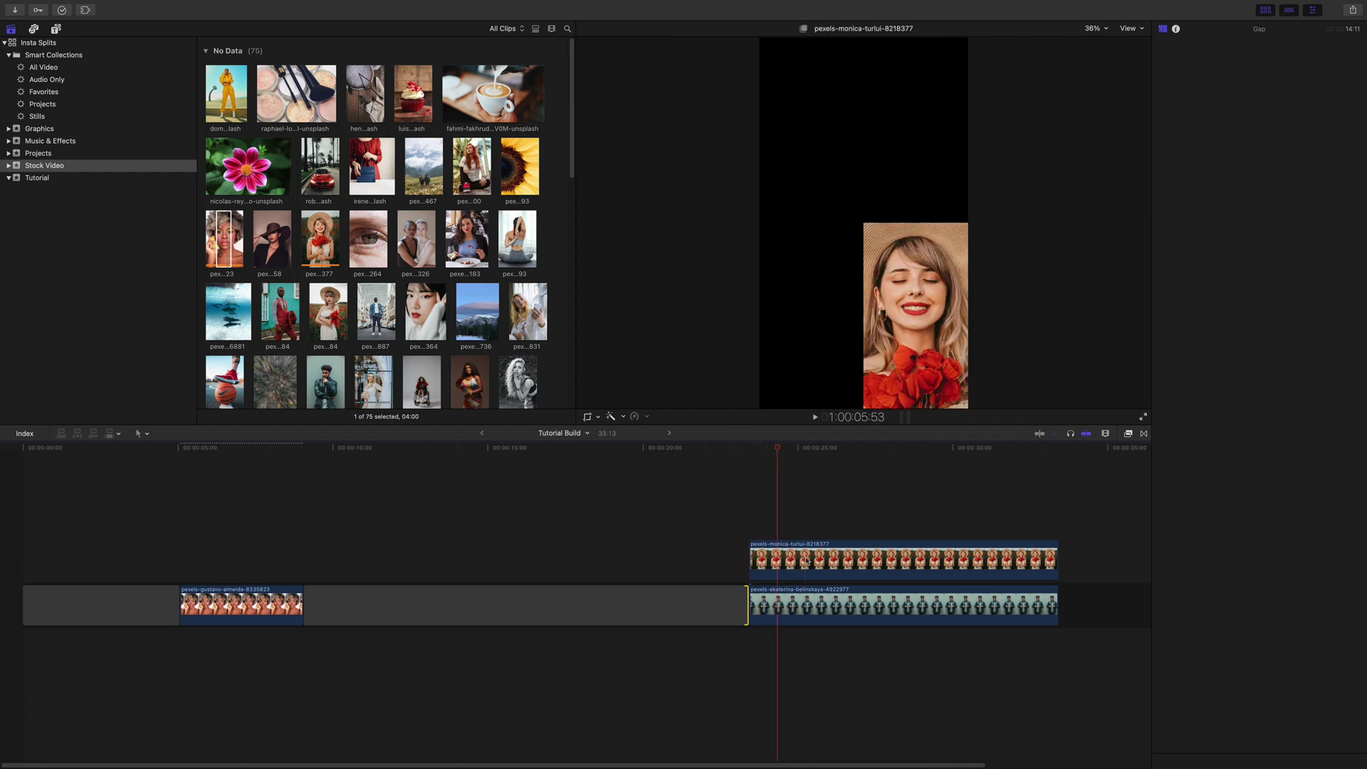
- Check the three clips' settings, then stack the portrait clip above both quad clips
left_click(807, 561)
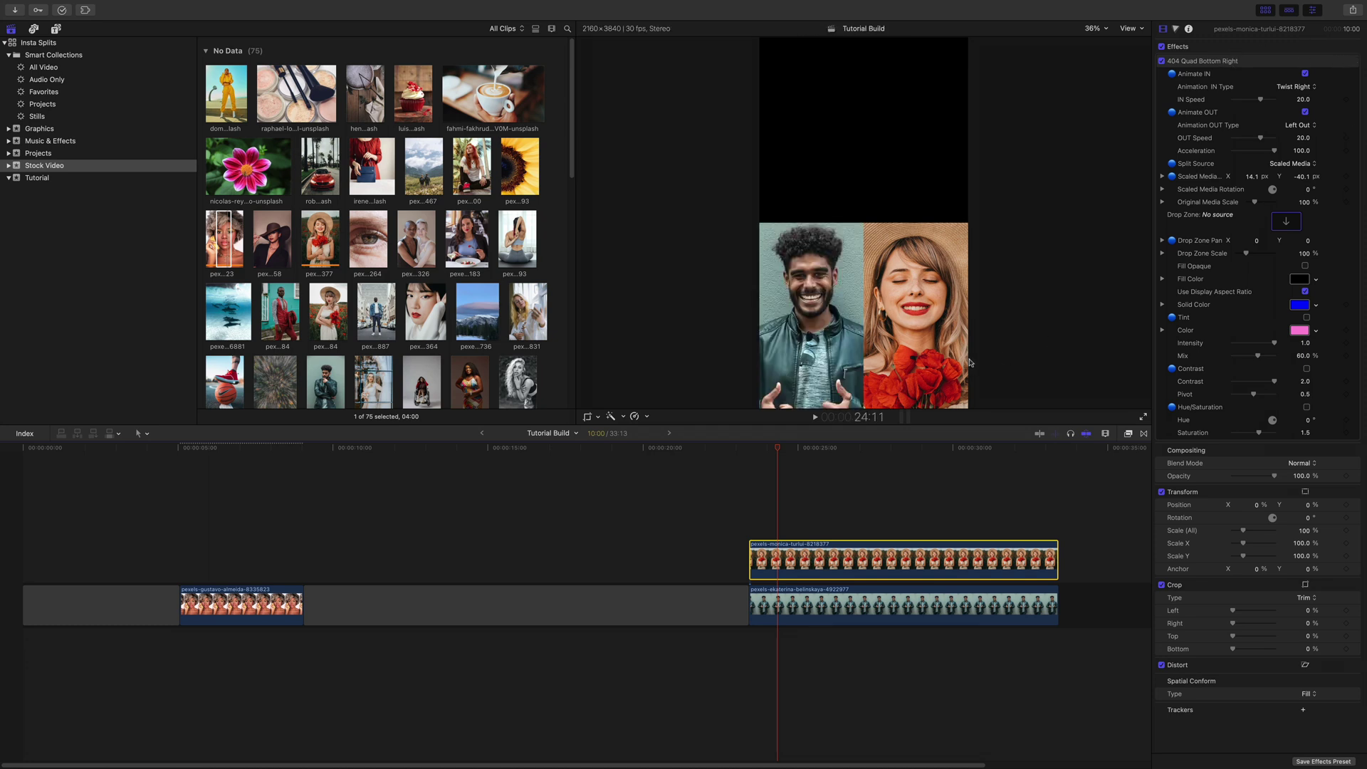
left_click(812, 604)
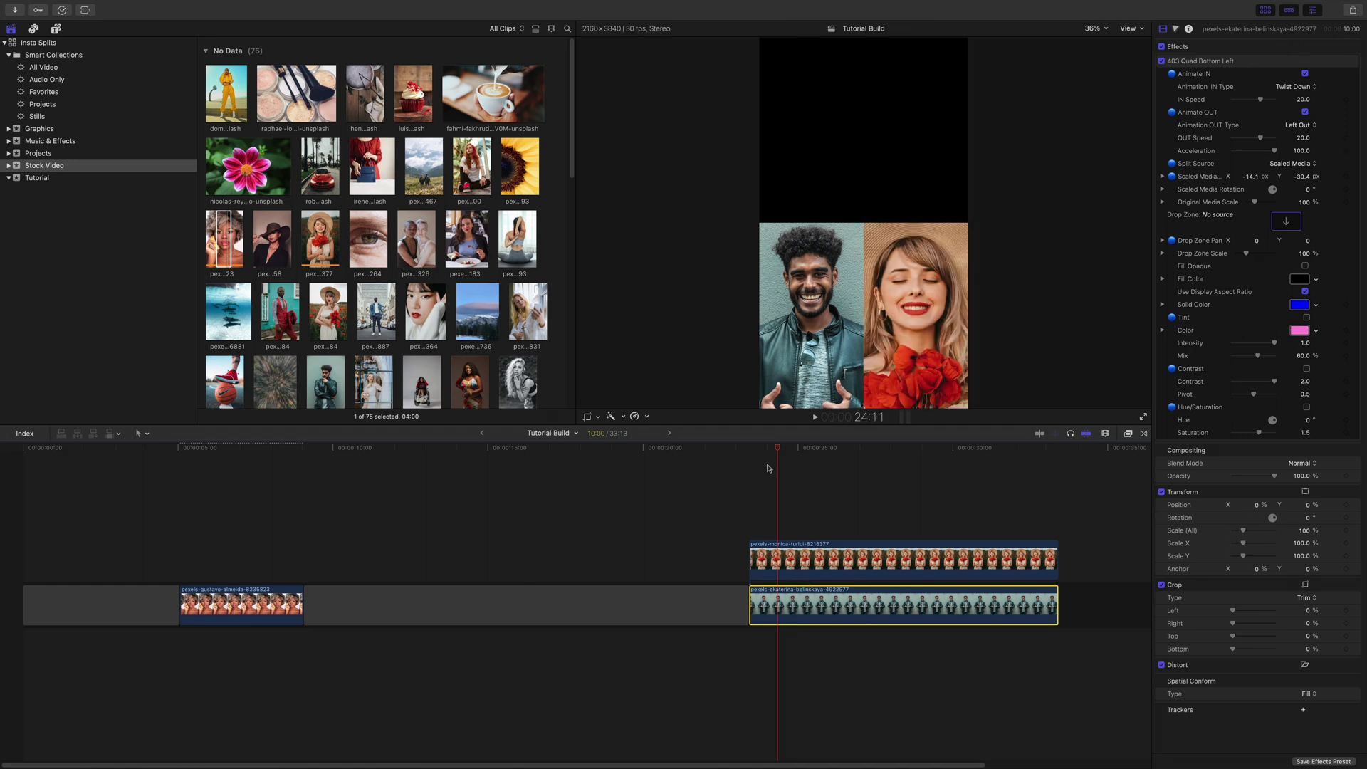
left_click(818, 551)
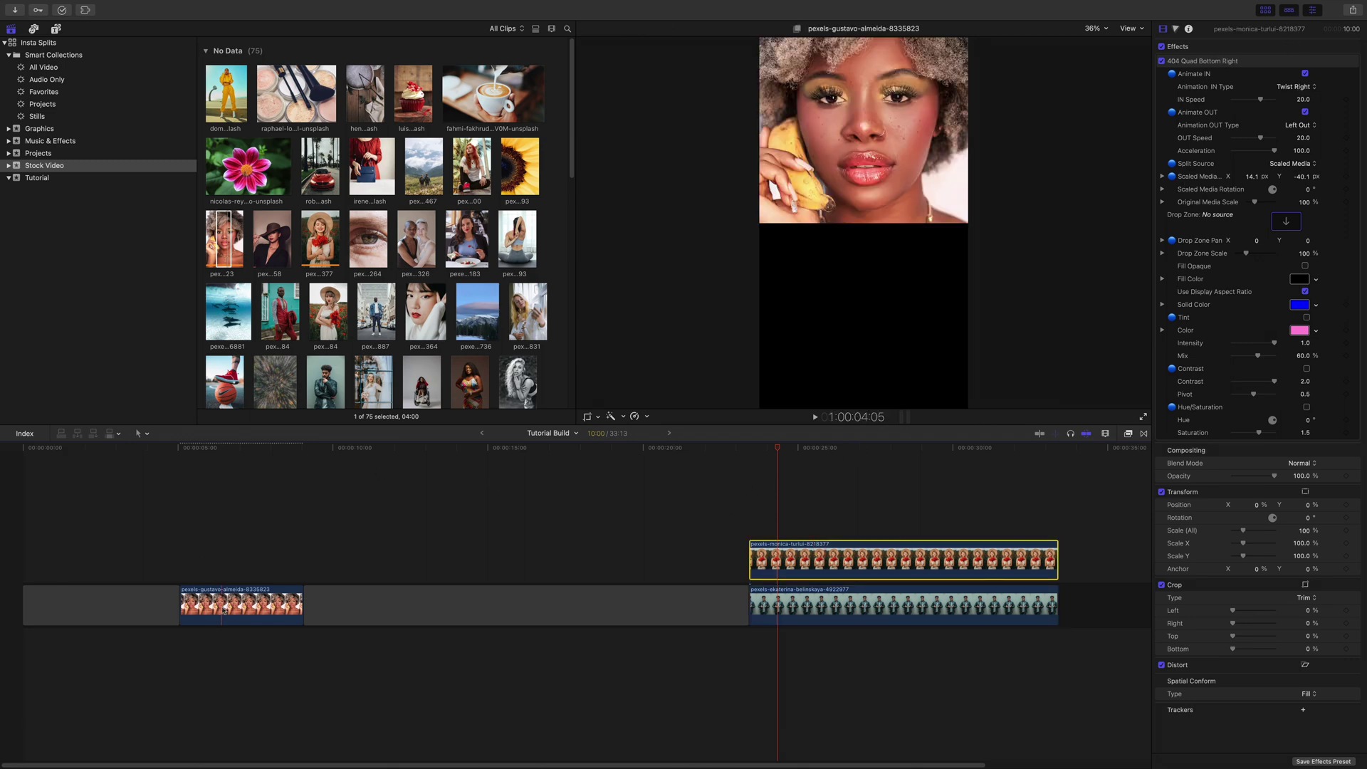
left_click_drag(270, 604, 754, 452)
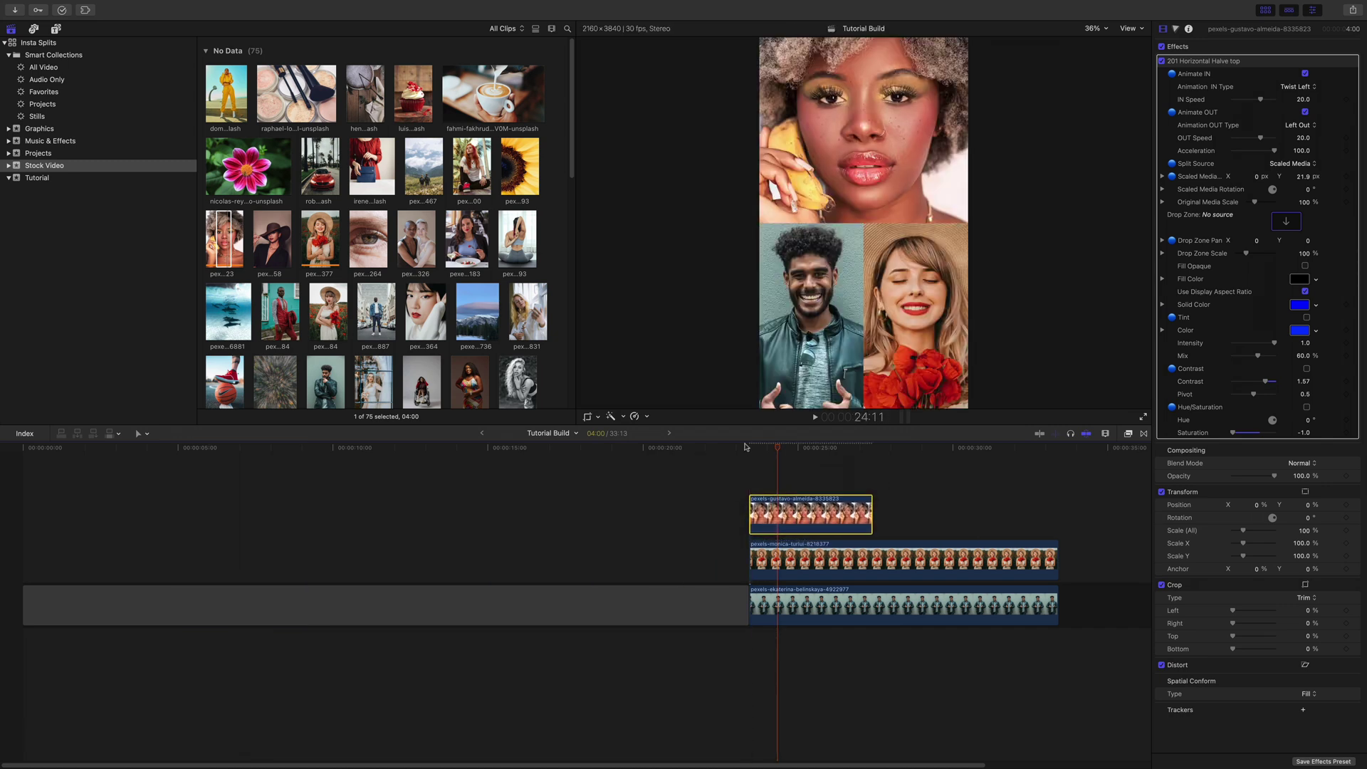
- Play from before the split and extend the top-half clip to match the other two
left_click(745, 447)
key("space")
left_click_drag(871, 513, 1058, 507)
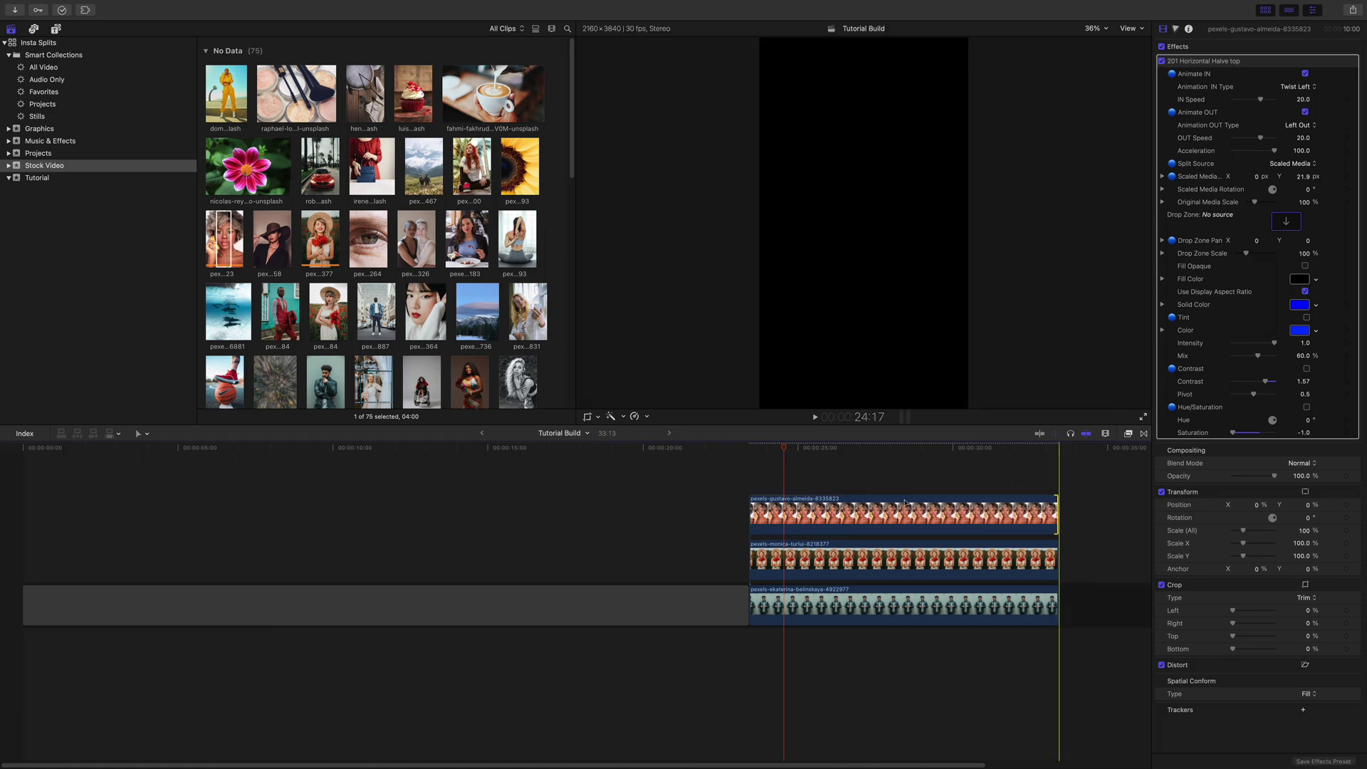
- Preview the split animating in, replaying and scrubbing through its opening frames
left_click(726, 448)
key("space")
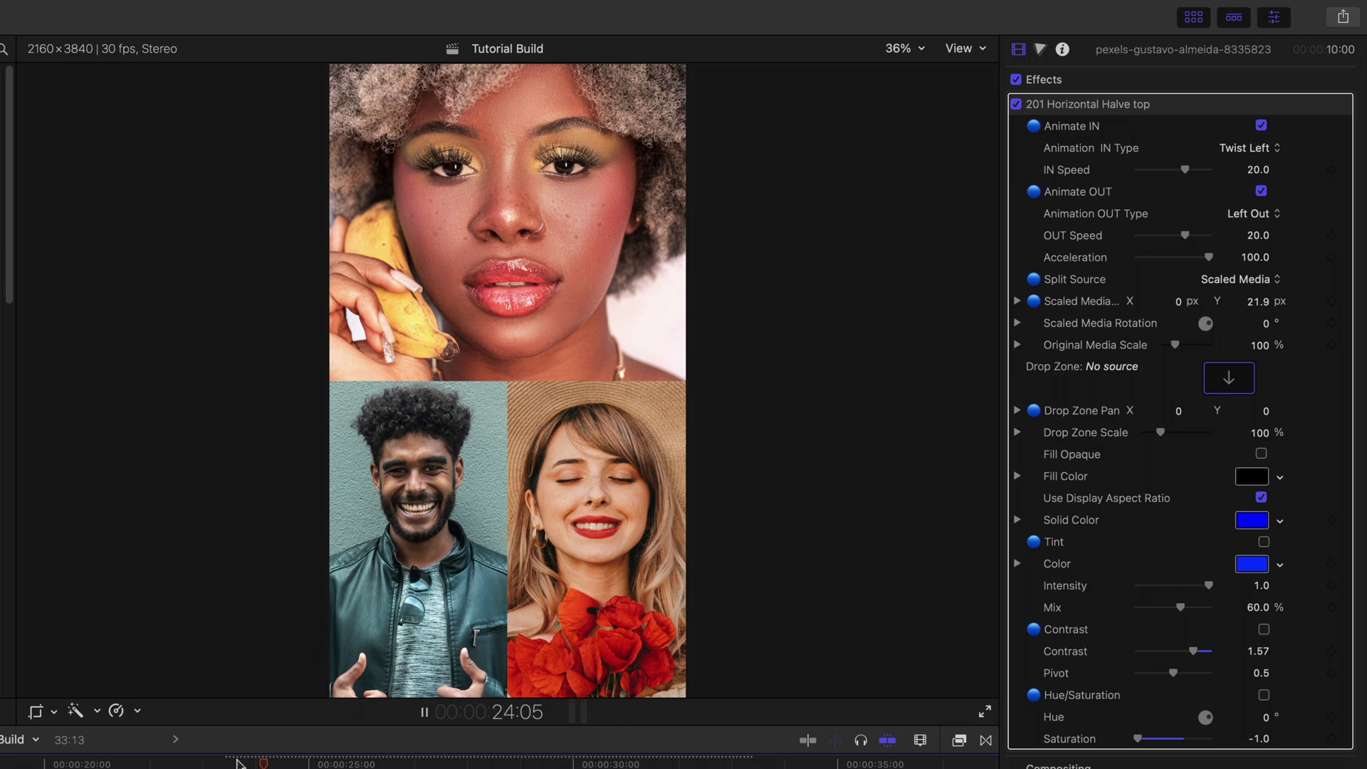
key("space")
left_click(206, 764)
key("space")
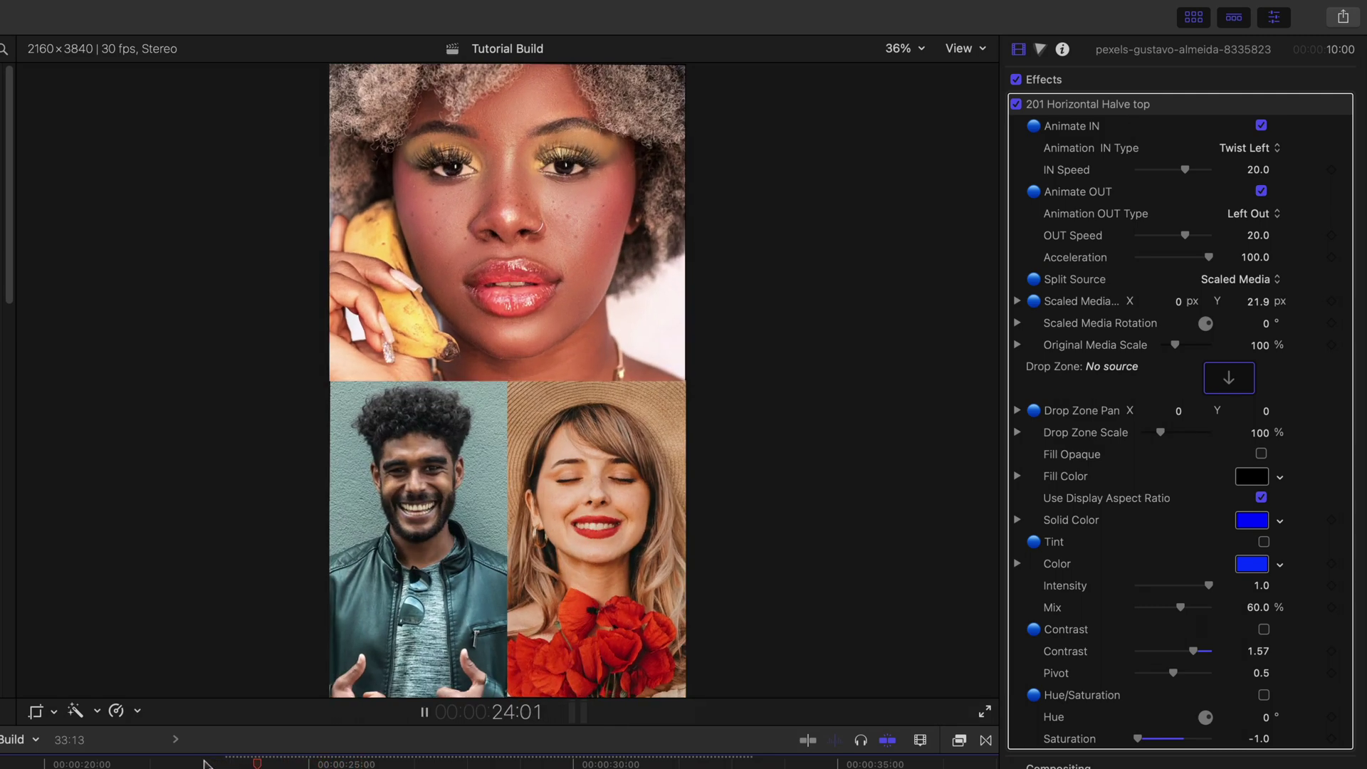
left_click_drag(261, 764, 282, 764)
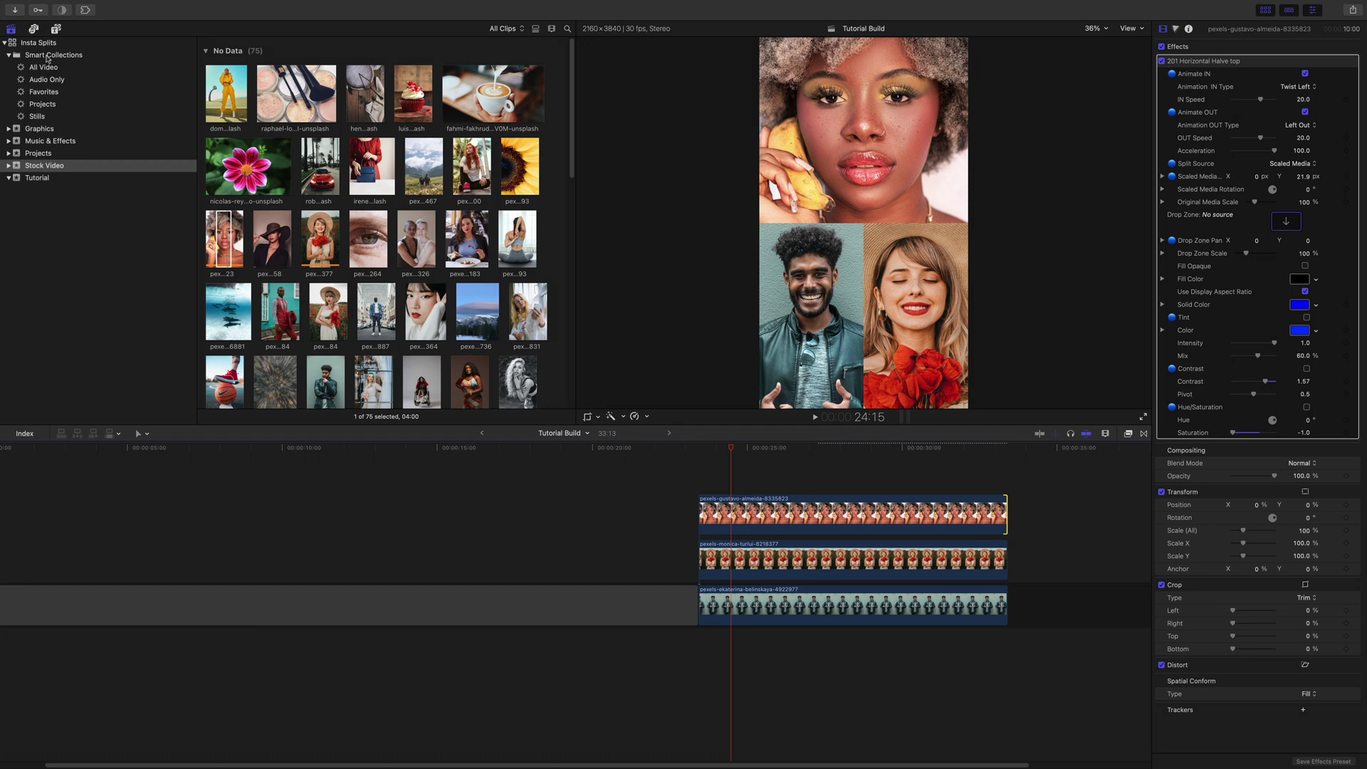
- Place XEffects Insta Splits' 104 Overlay Grid Quad title above the three clips
left_click(56, 31)
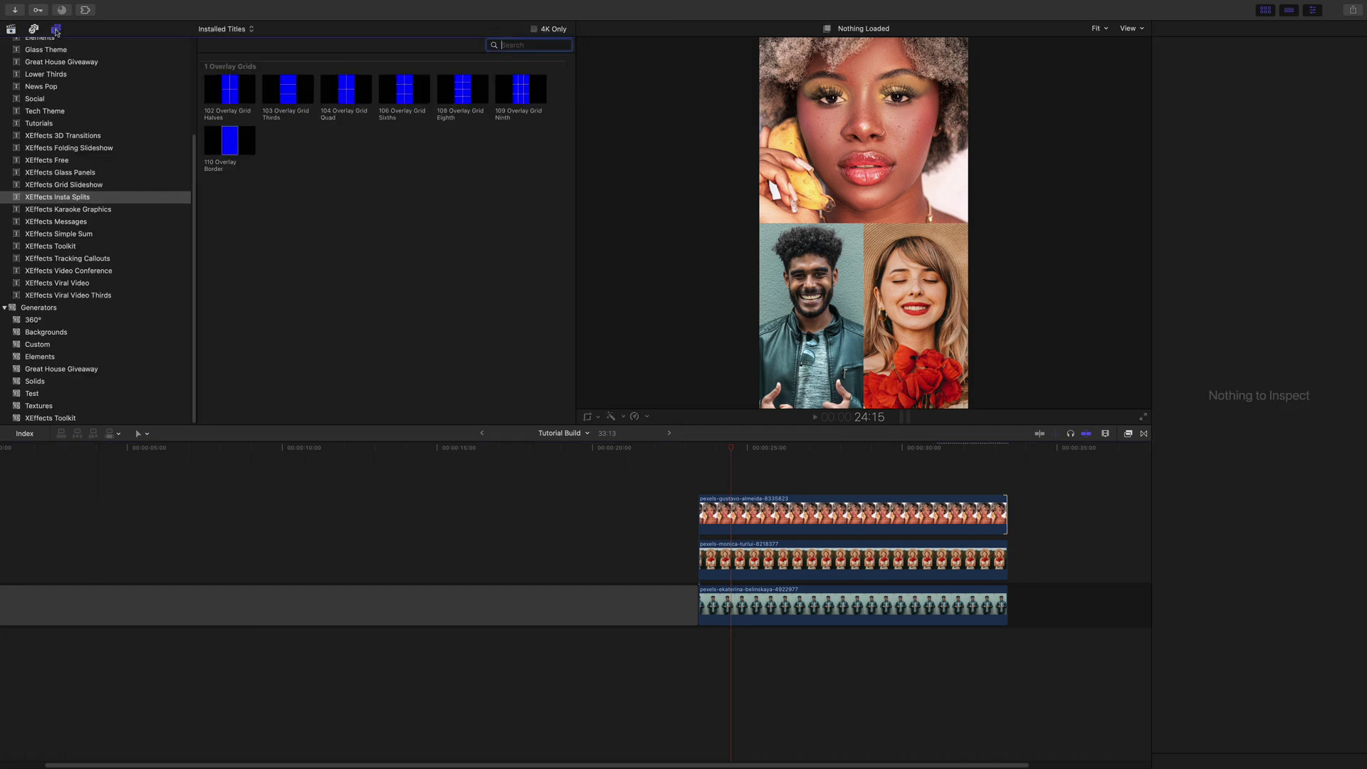
left_click(107, 198)
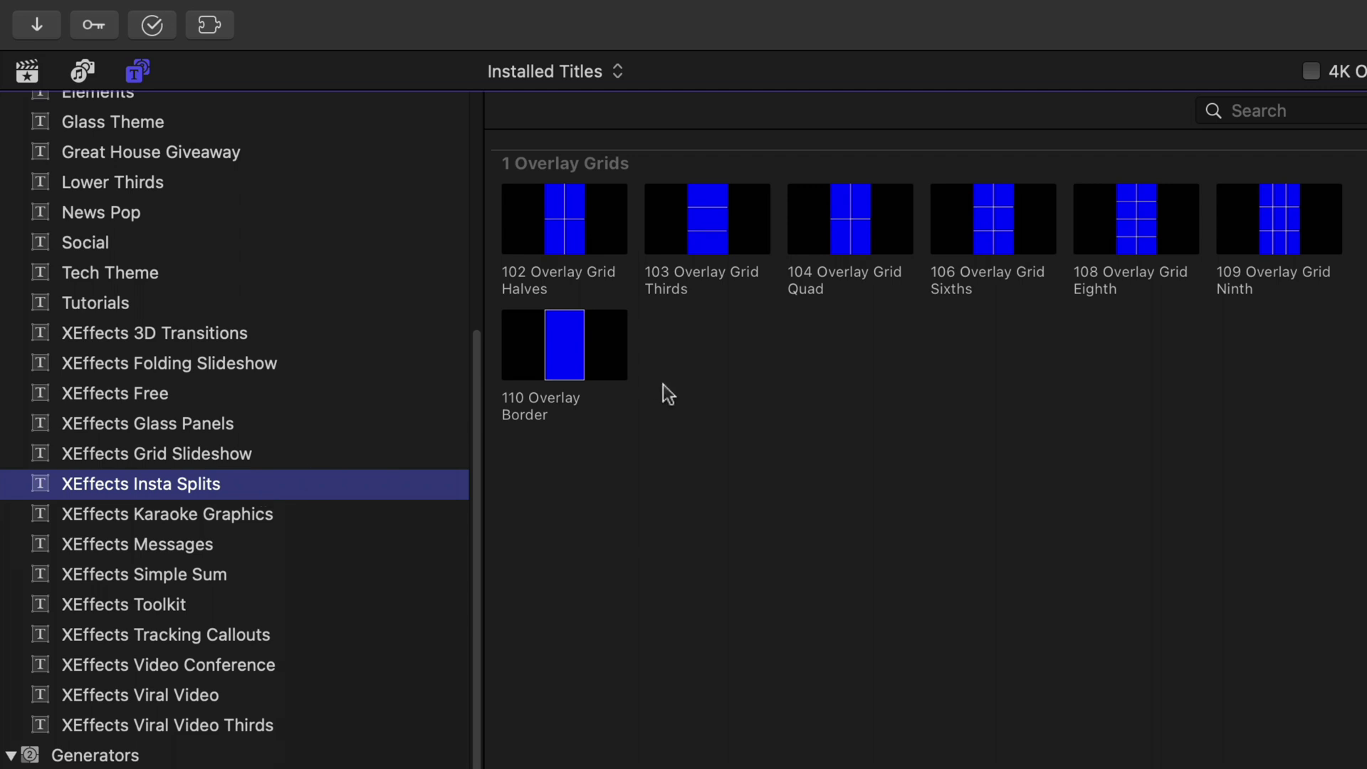
left_click_drag(867, 248, 1005, 485)
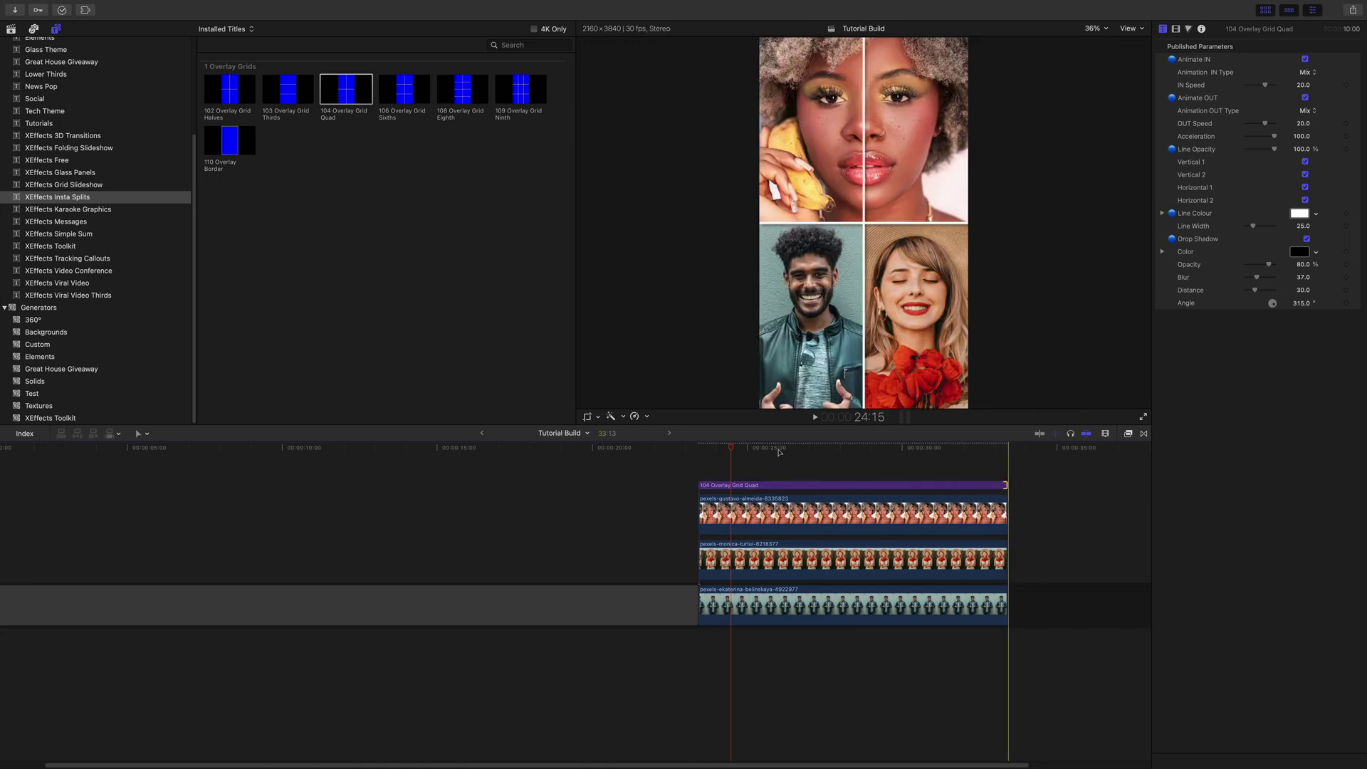
- Play the split with the grid overlay from the start of the title
left_click_drag(734, 448, 700, 452)
key("space")
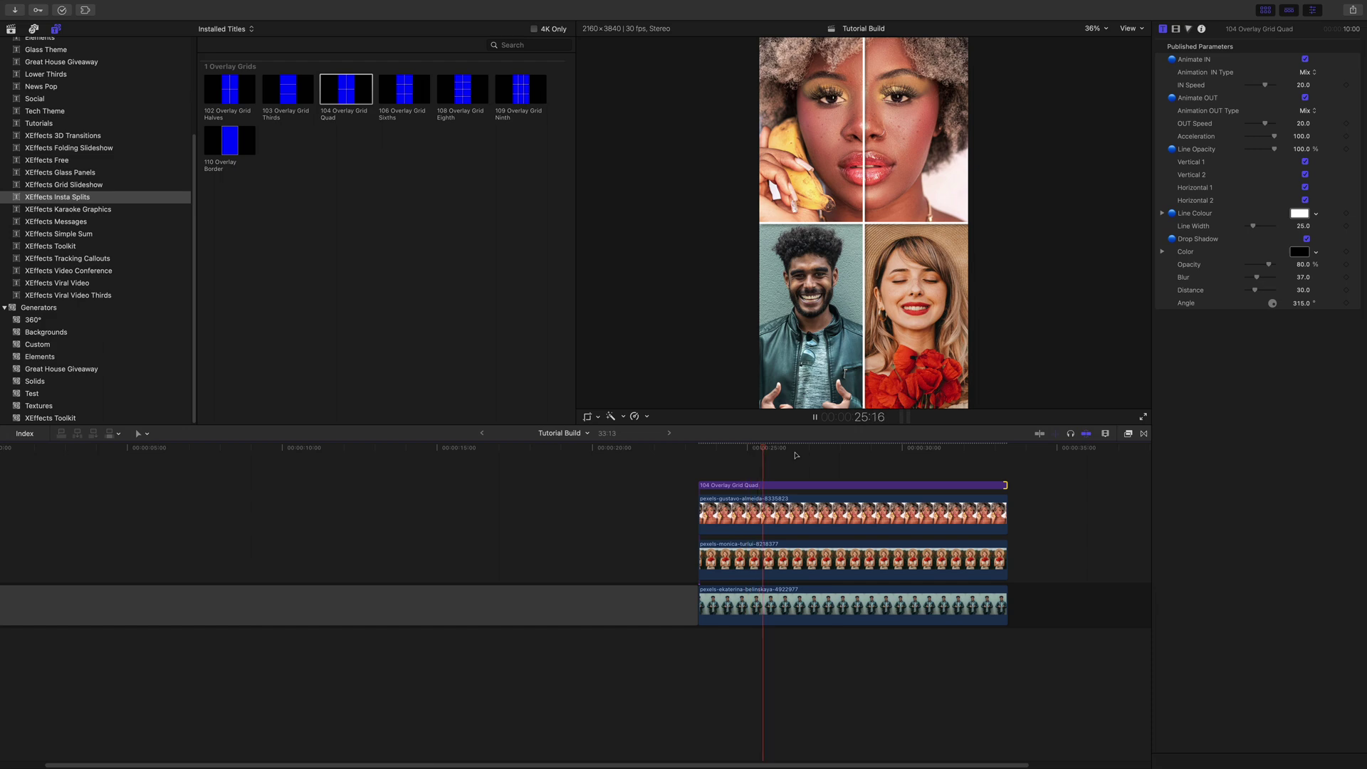
key("space")
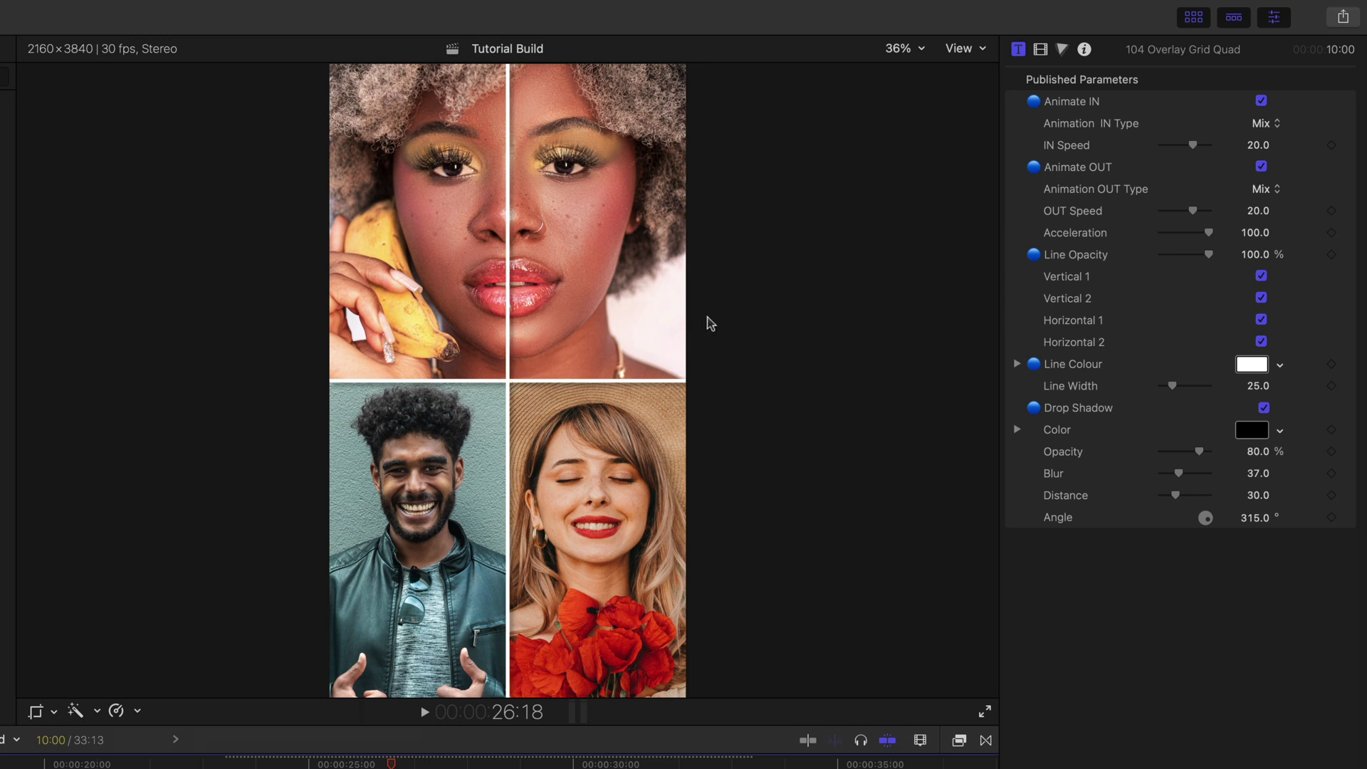
- Turn off the grid's Vertical 1 line and play the grid animating in
left_click(1262, 277)
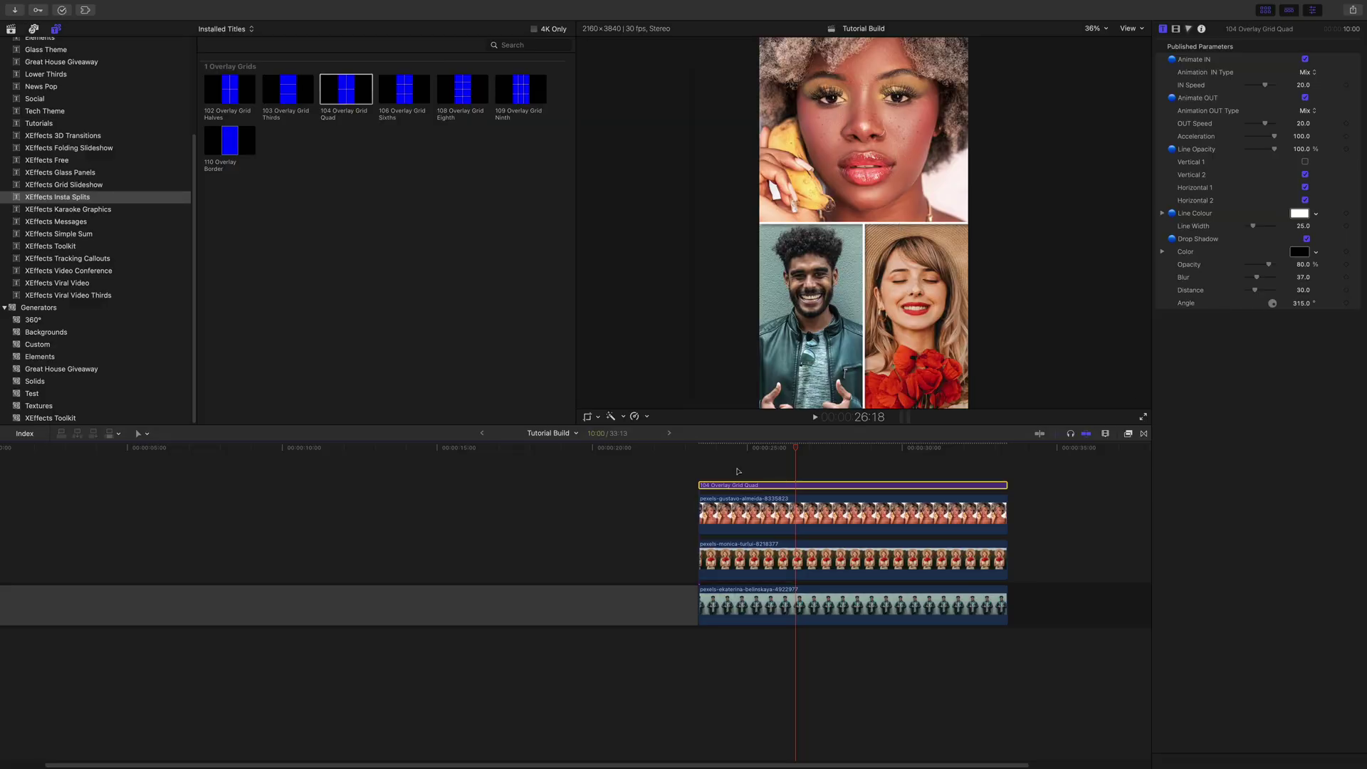
left_click(701, 449)
key("space")
key("space")
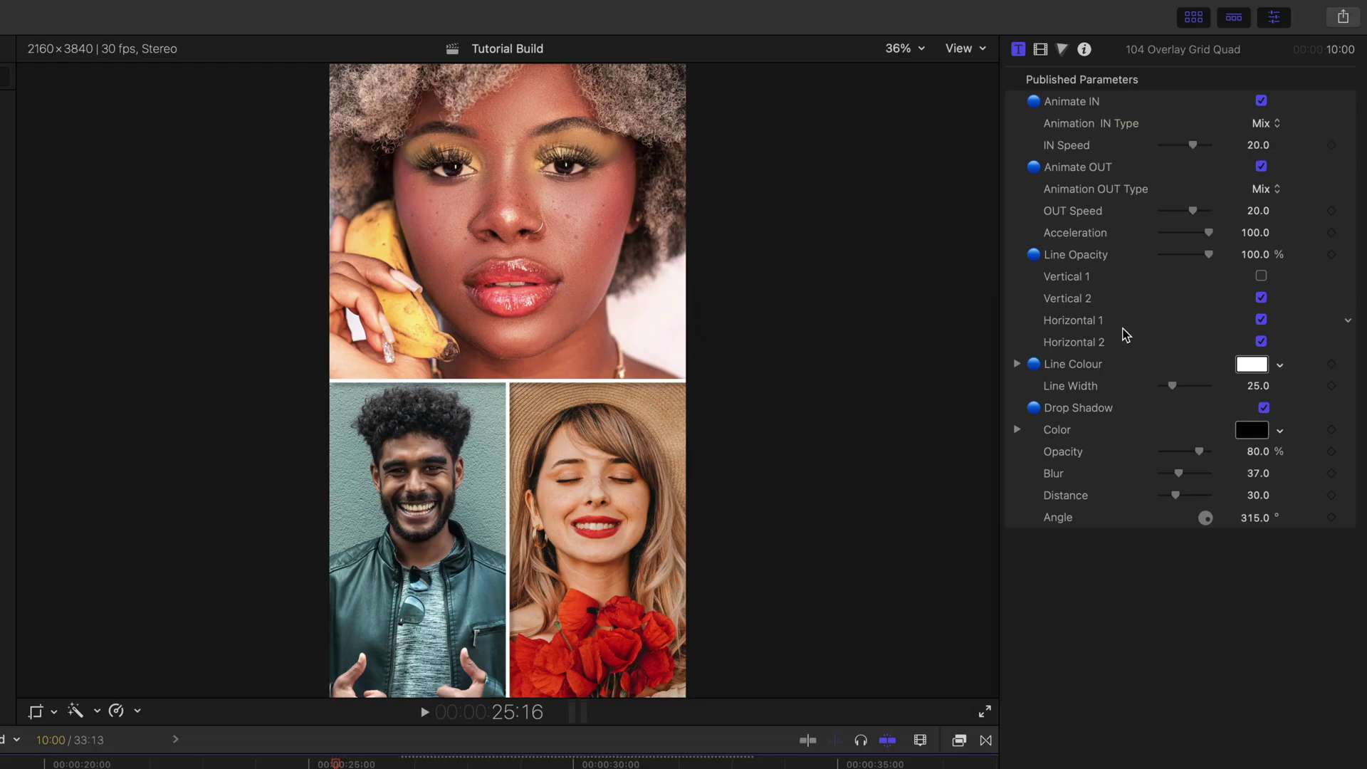
- Test toggling Vertical 1 and Horizontal 1, leaving Vertical 1 off, then replay
left_click(1262, 277)
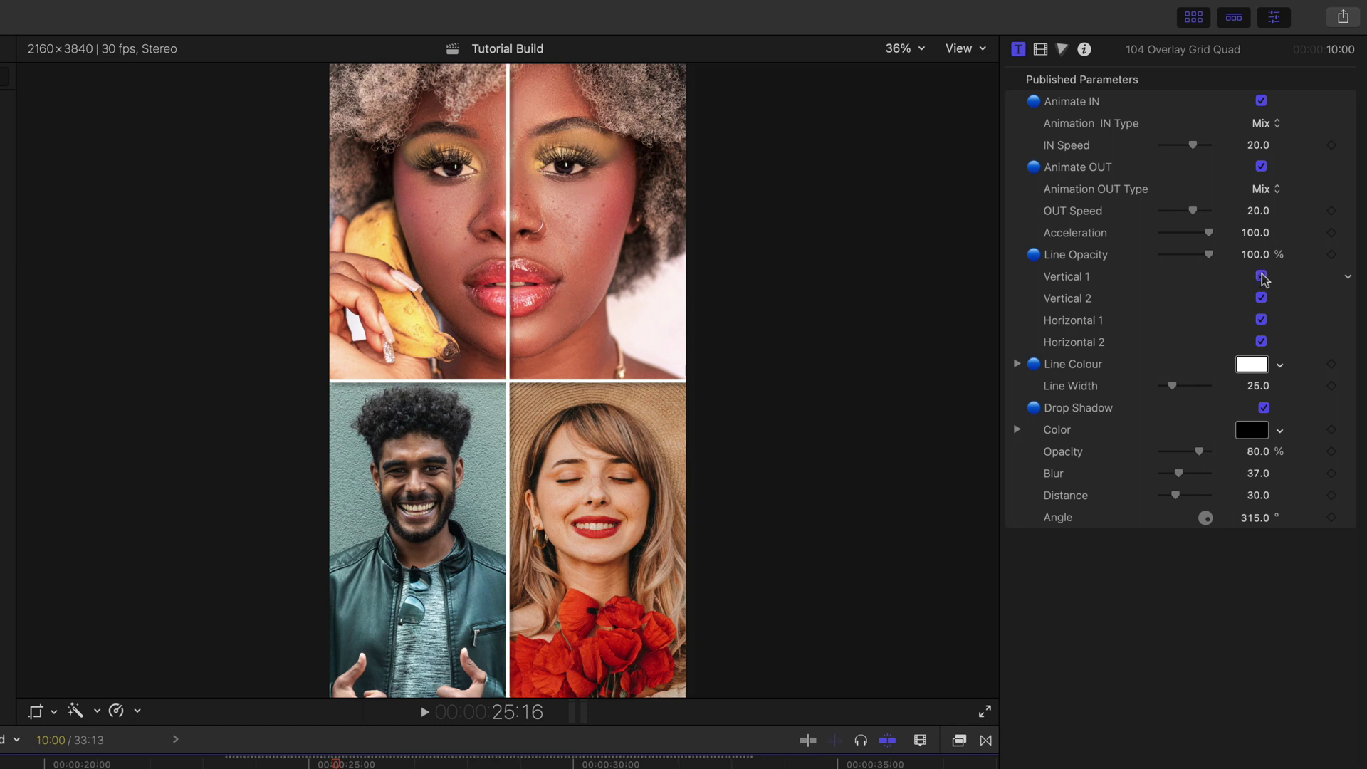
left_click(1262, 277)
left_click(1261, 319)
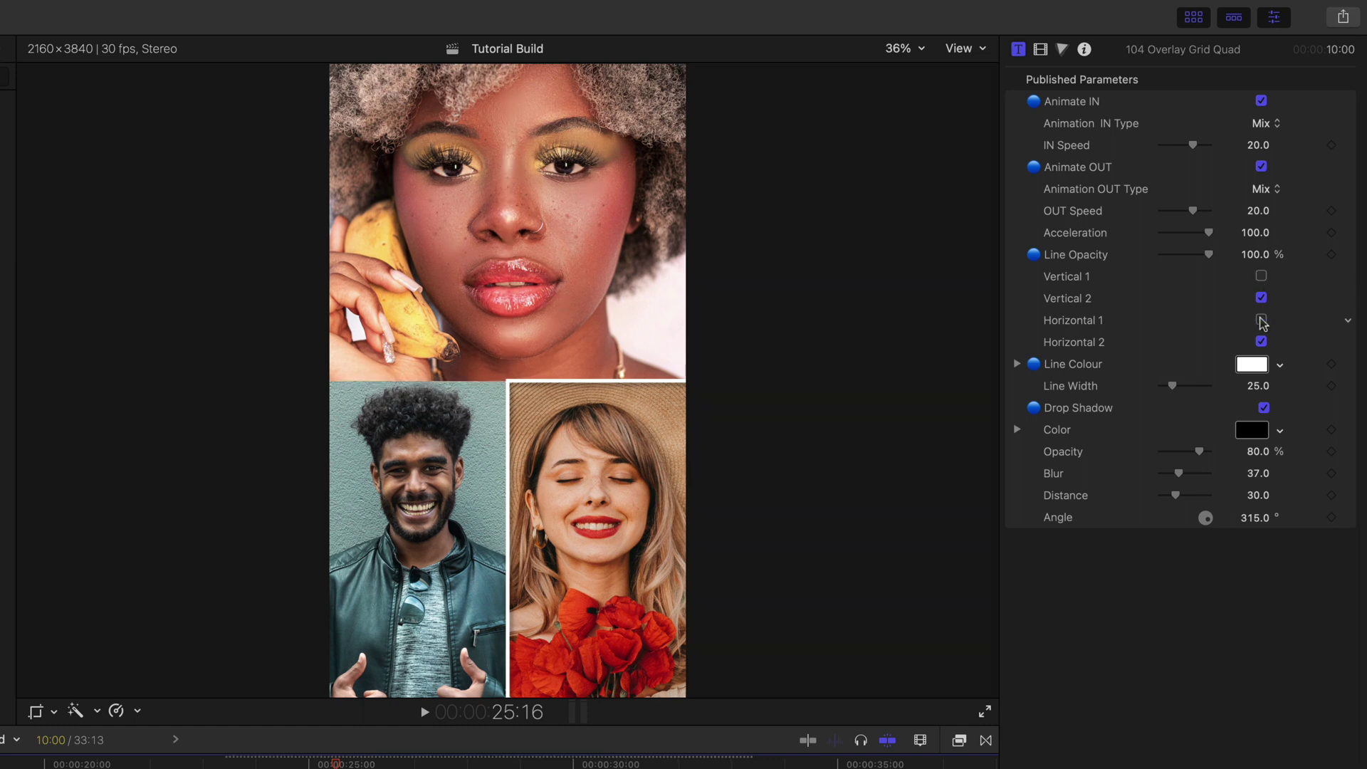
left_click(1262, 320)
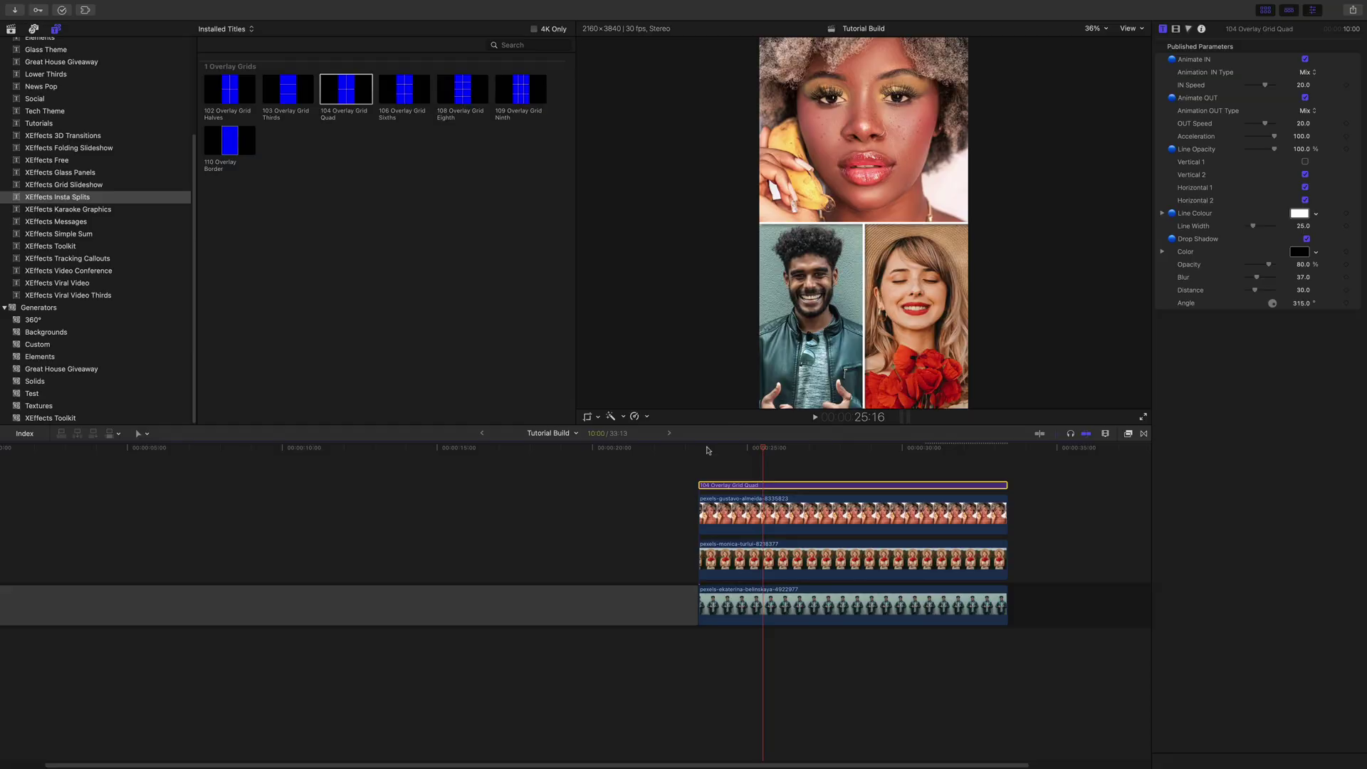
left_click(227, 765)
key("space")
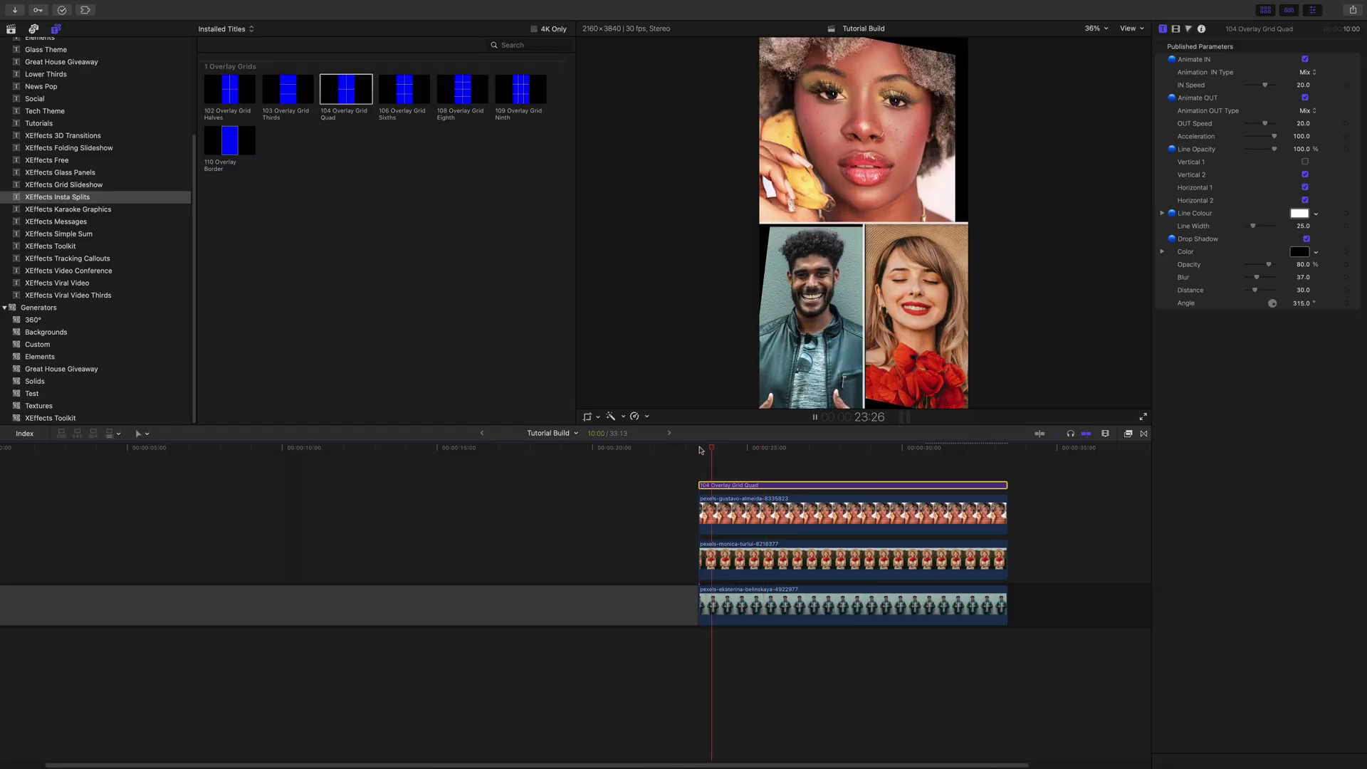
- Try black, much thicker grid lines with the drop shadow turned off
key("space")
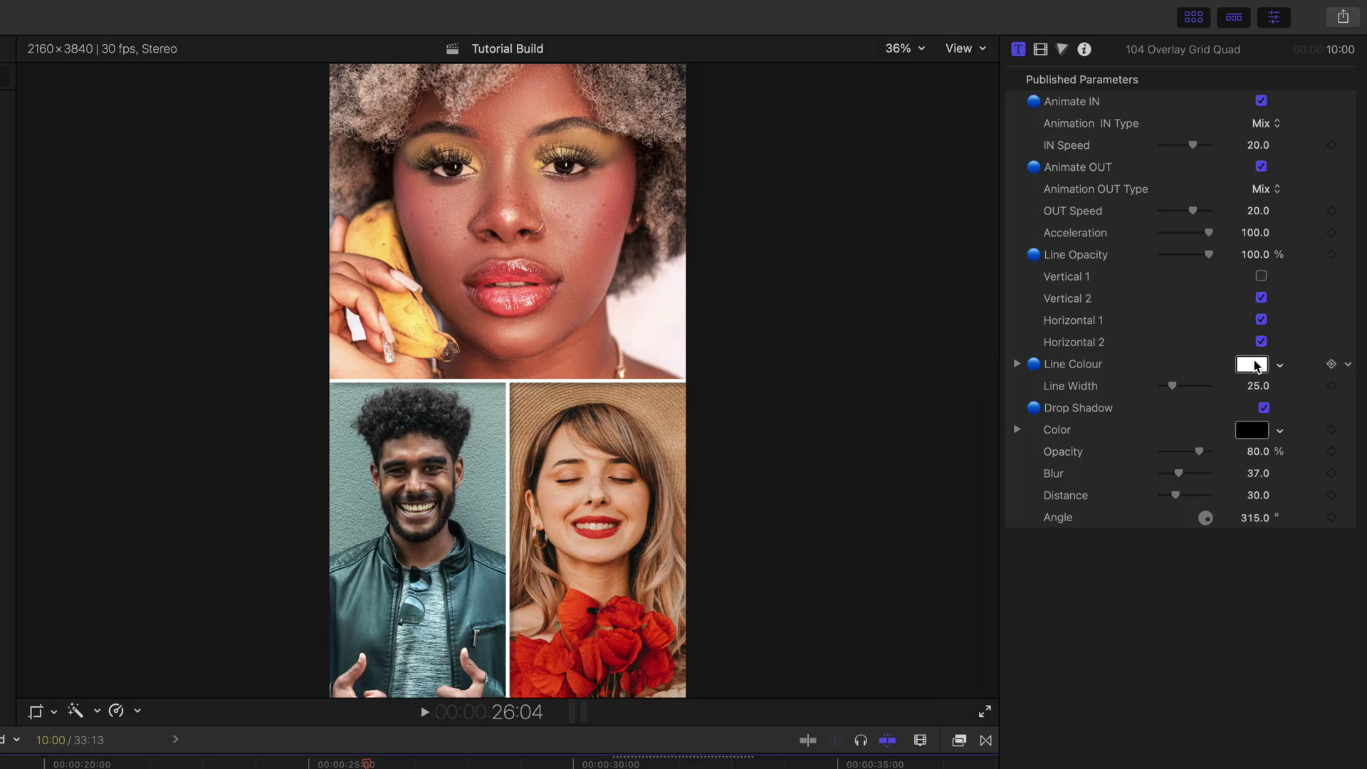
left_click(1257, 367)
left_click(239, 396)
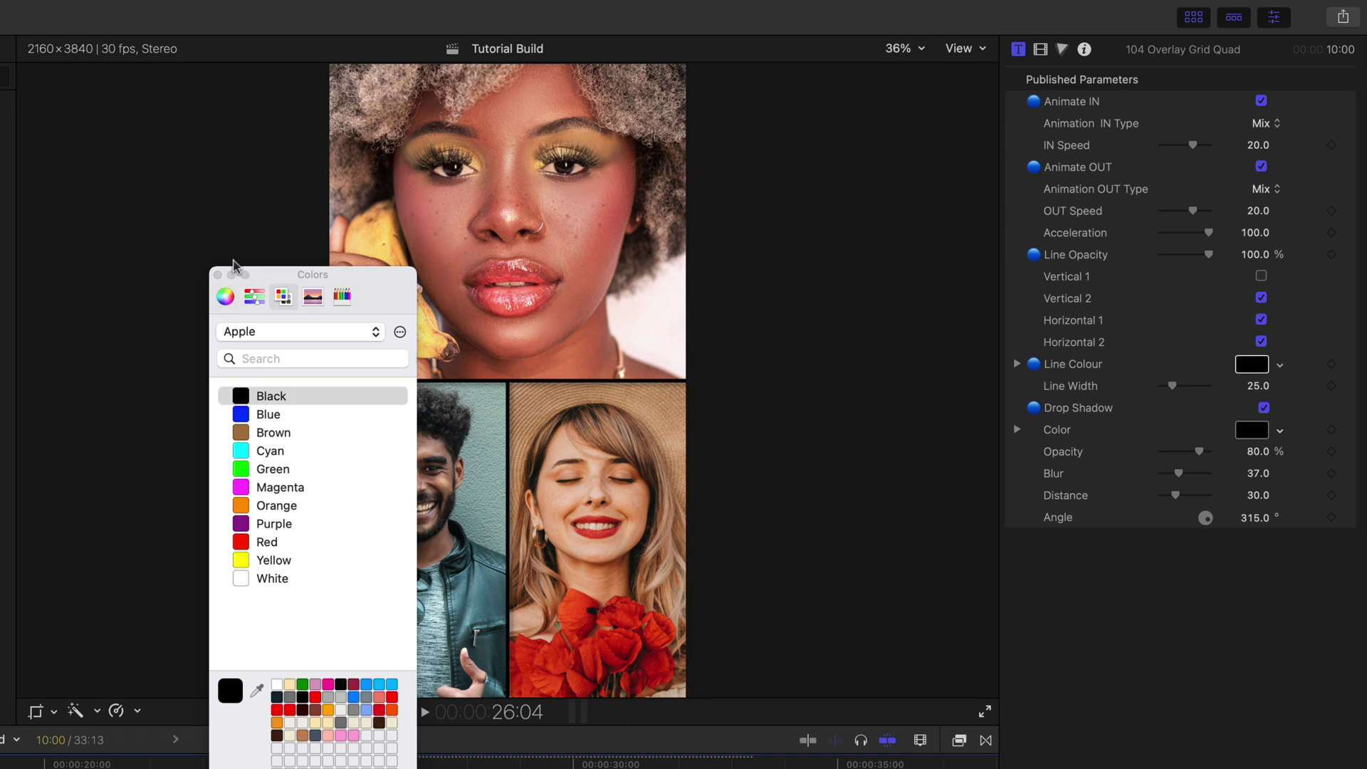
left_click(218, 275)
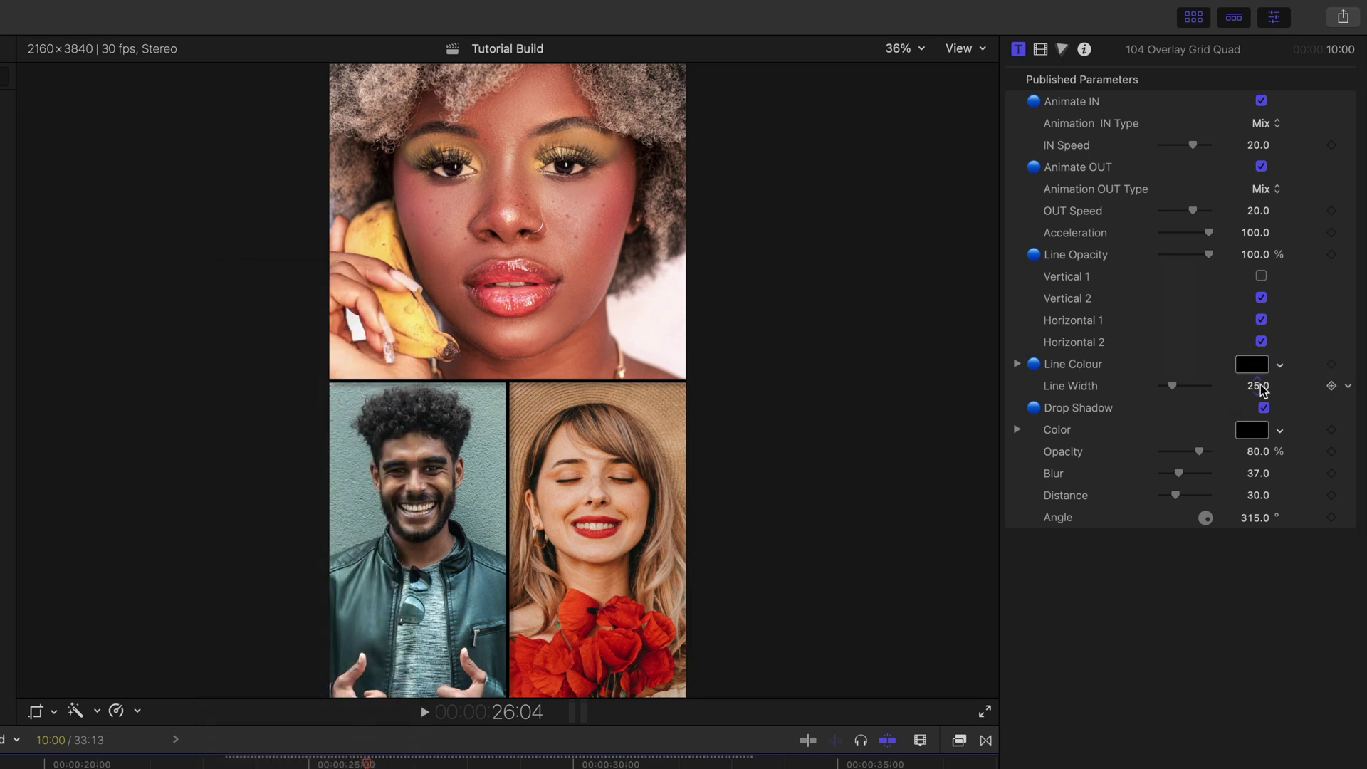
mouse_move(1260, 387)
left_mouse_down()
mouse_move(1260, 356)
mouse_move(1255, 401)
left_mouse_up()
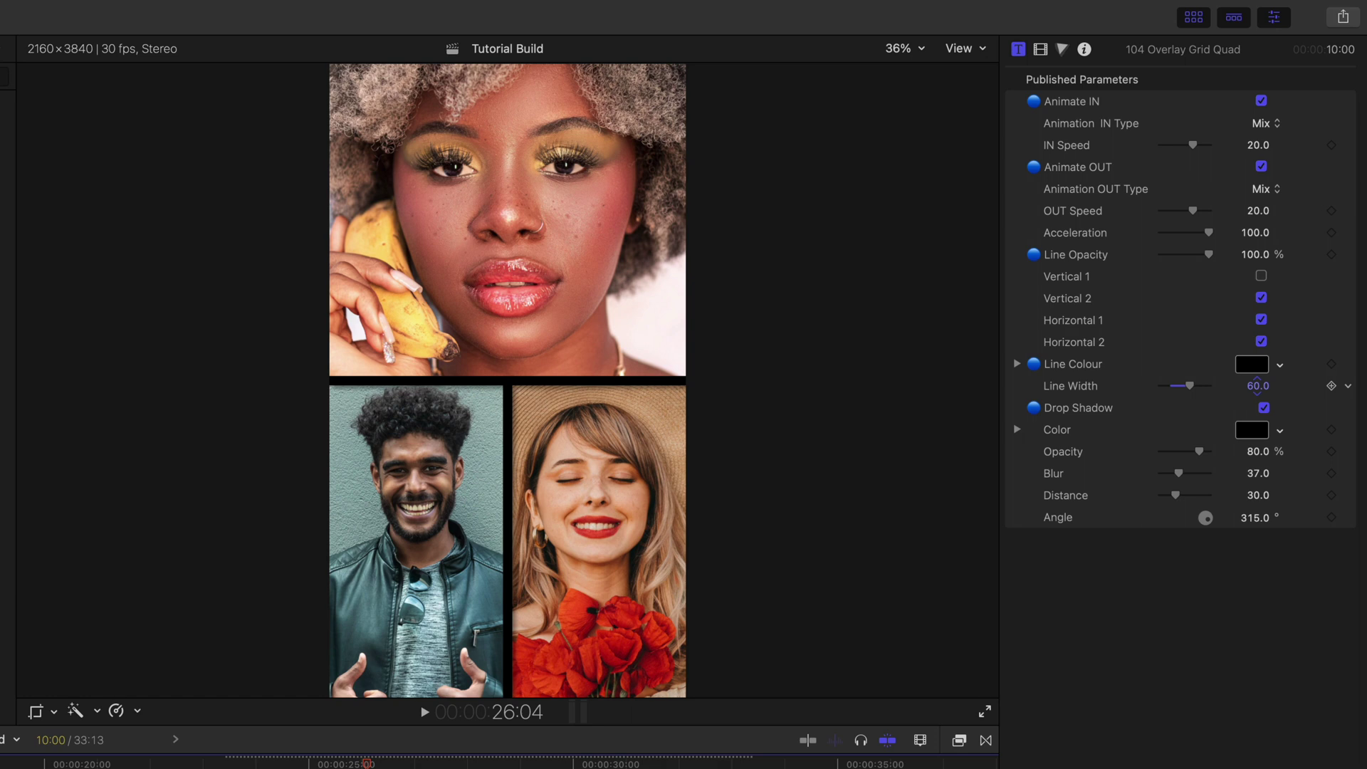
left_click(1264, 409)
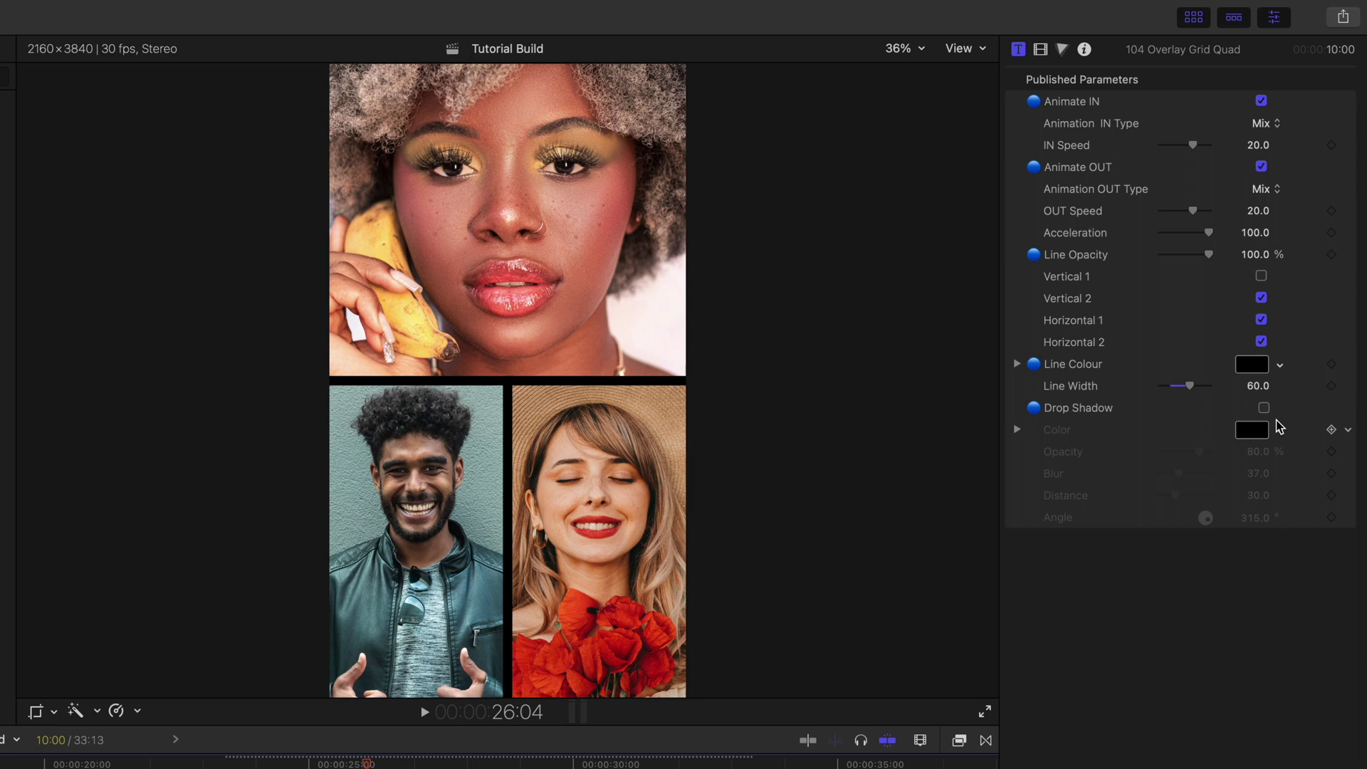
- Set the grid lines back to white with drop shadow on and Line Width 20
left_click(1248, 365)
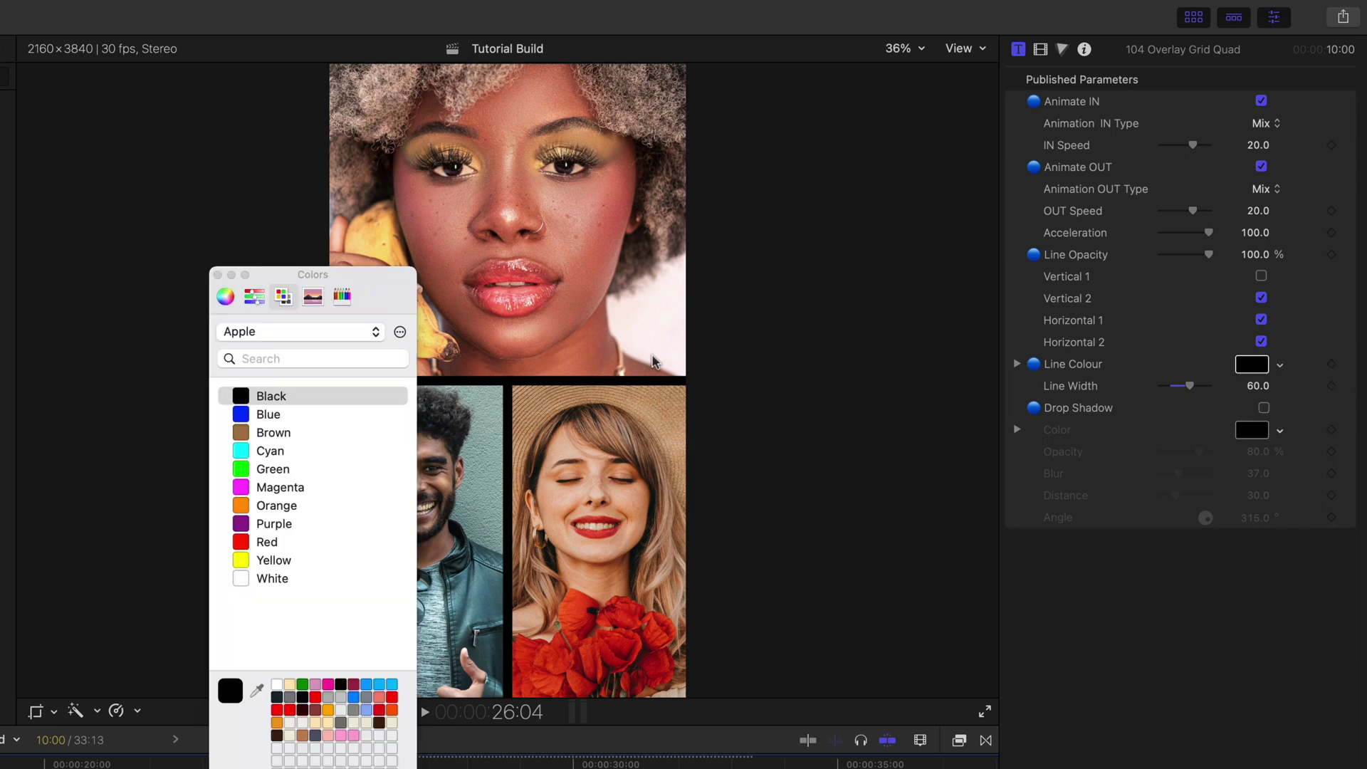
left_click(248, 580)
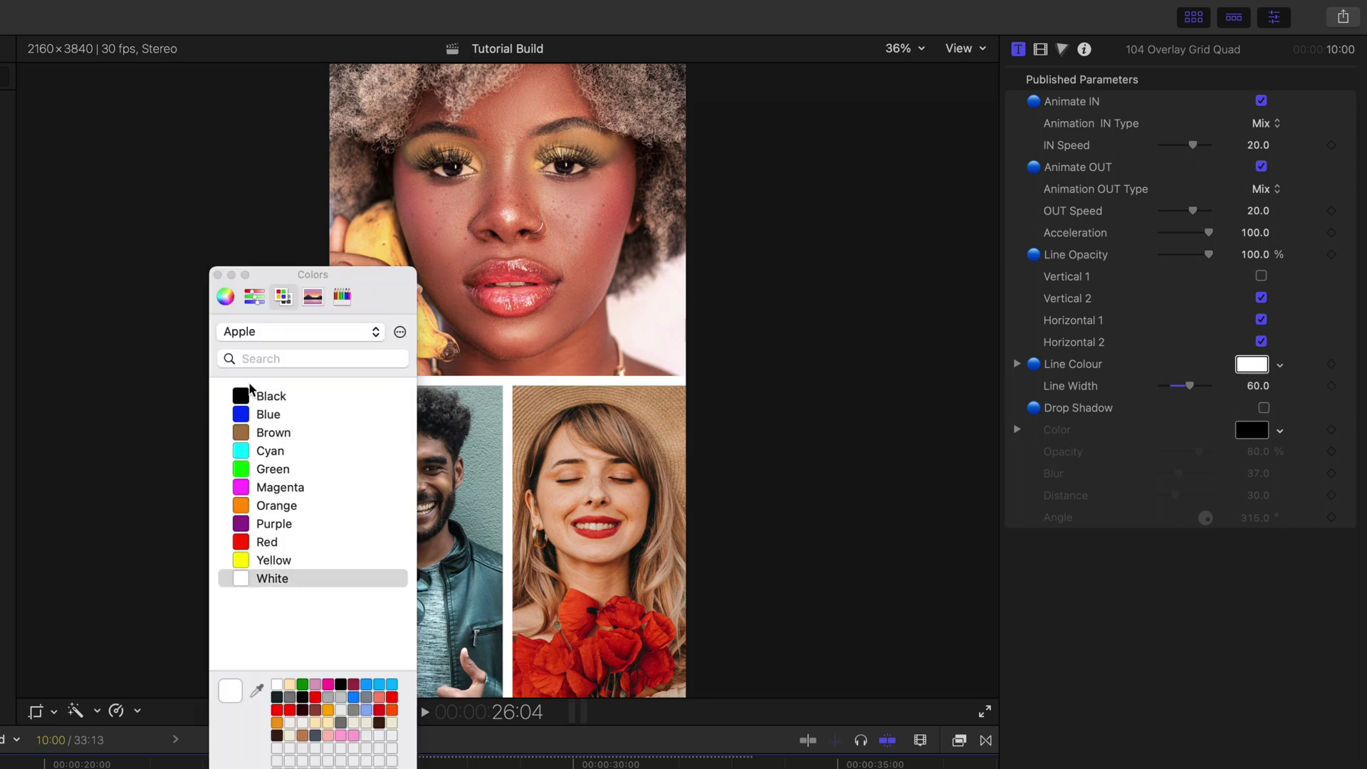
left_click(218, 275)
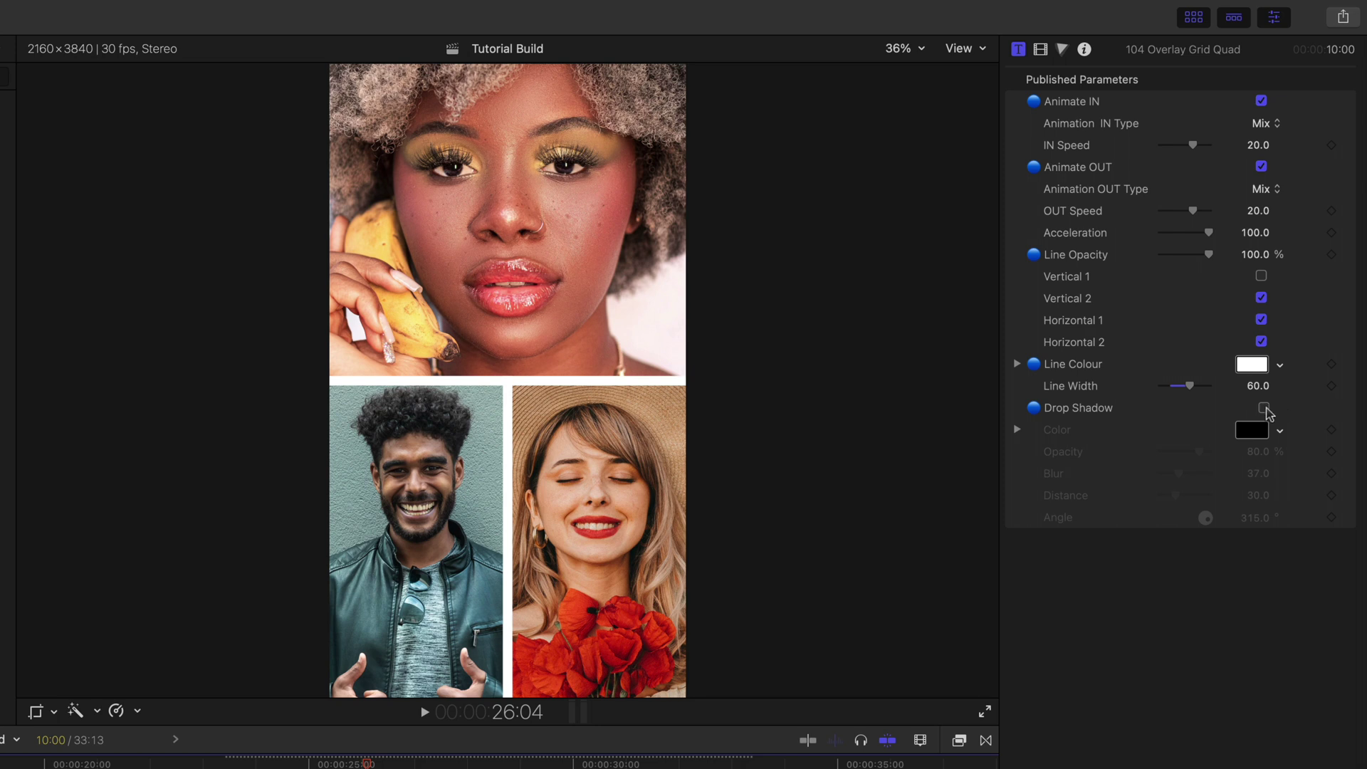
left_click(1264, 408)
left_click_drag(1189, 385, 1172, 387)
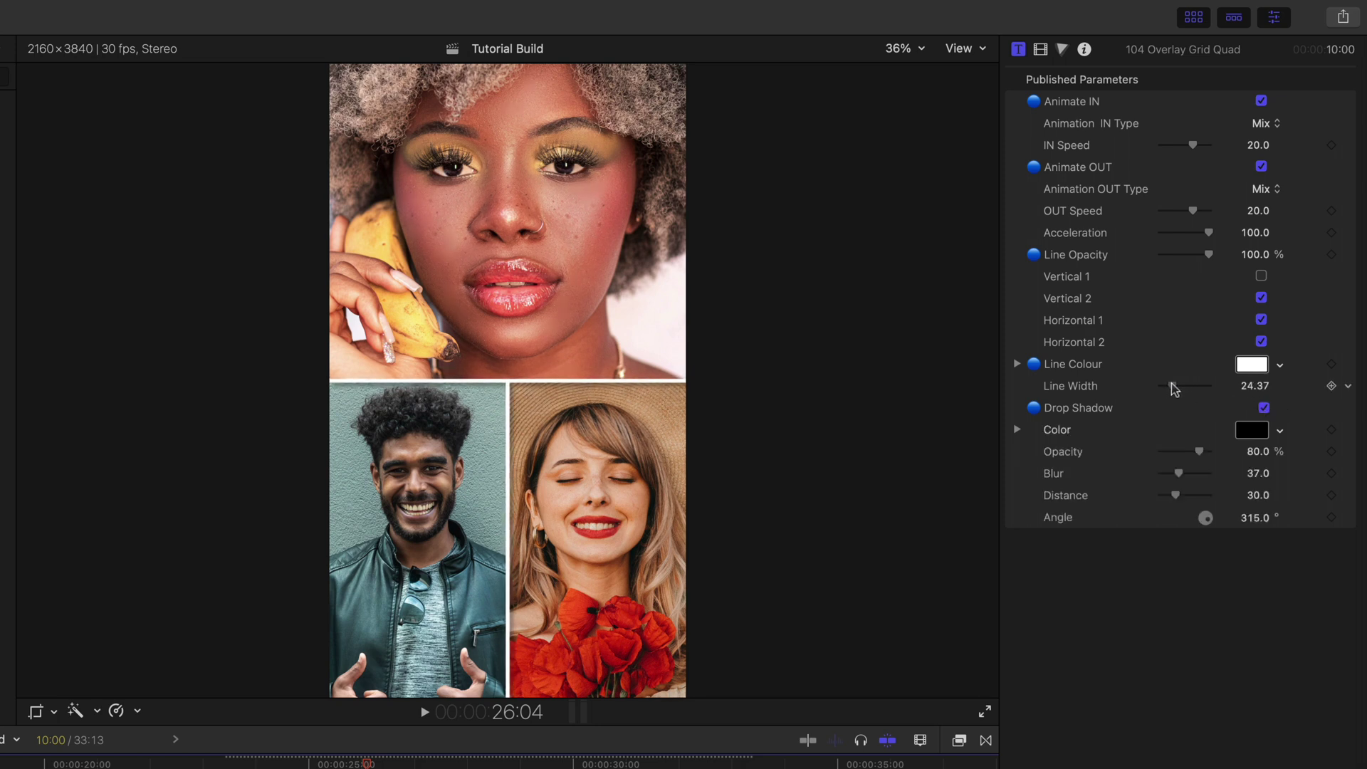
left_click(1255, 386)
type("20")
key("Return")
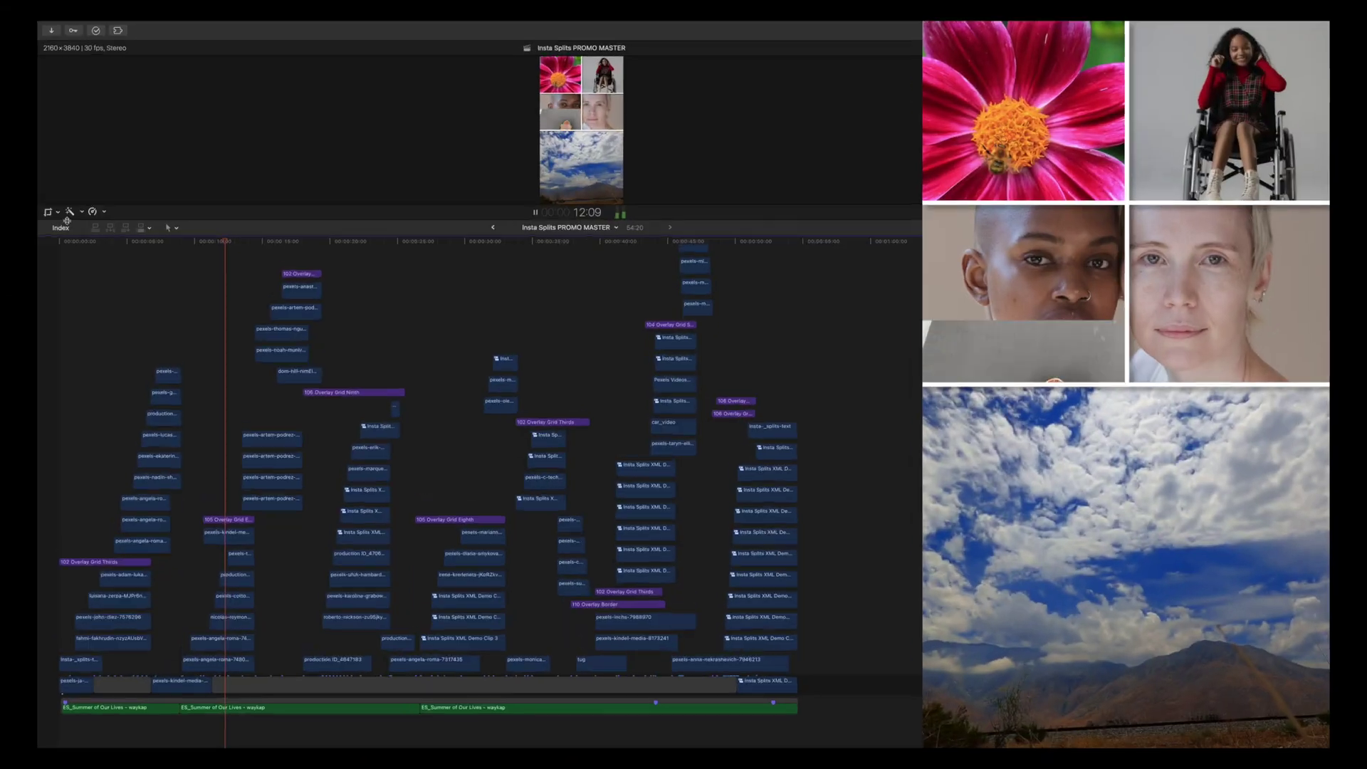